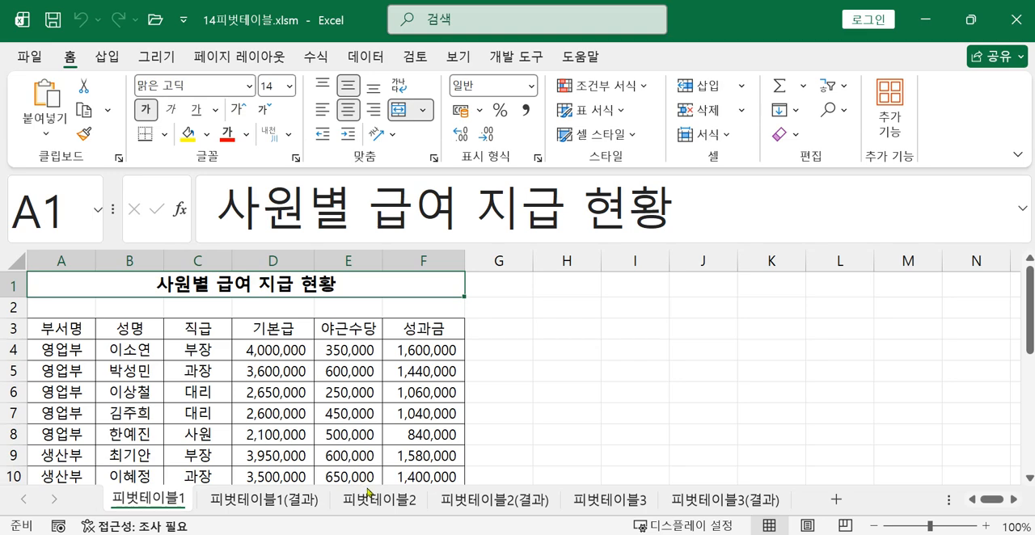
Open the 피벗테이블2(결과) sheet at its finished pivot table and collapse the ribbon
left_click(467, 503)
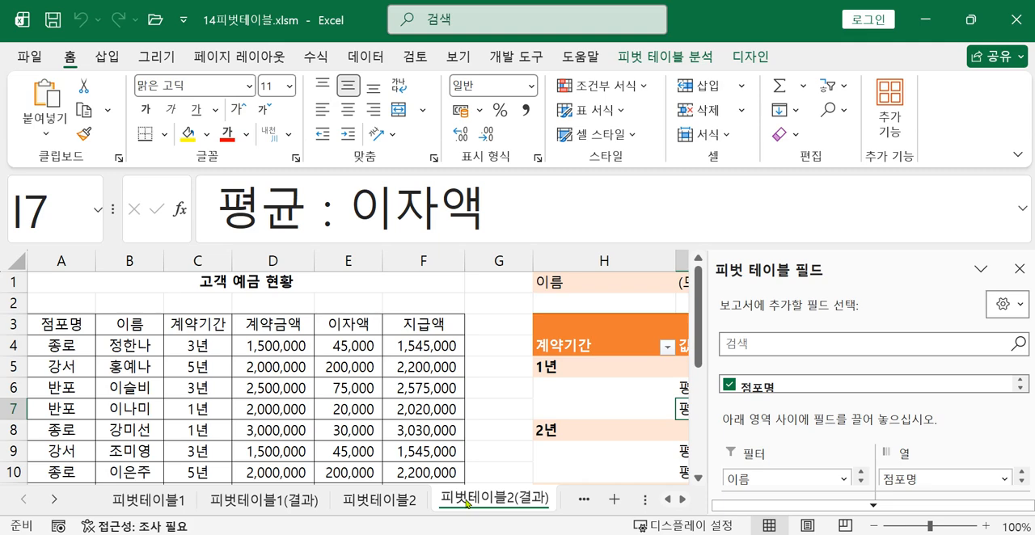
left_click(682, 501)
left_click(682, 501)
left_click(682, 501)
left_click(682, 501)
left_click(682, 500)
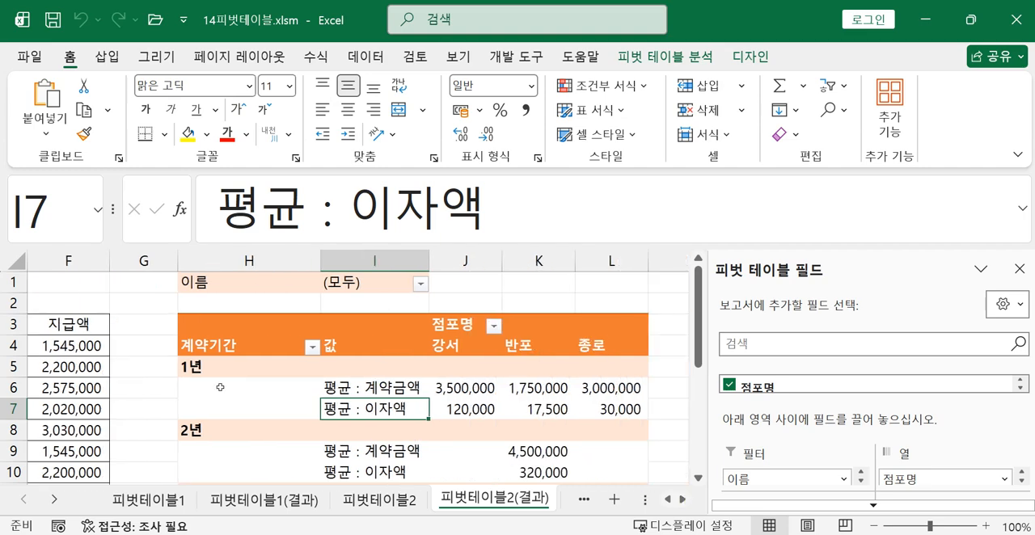
left_click(501, 58)
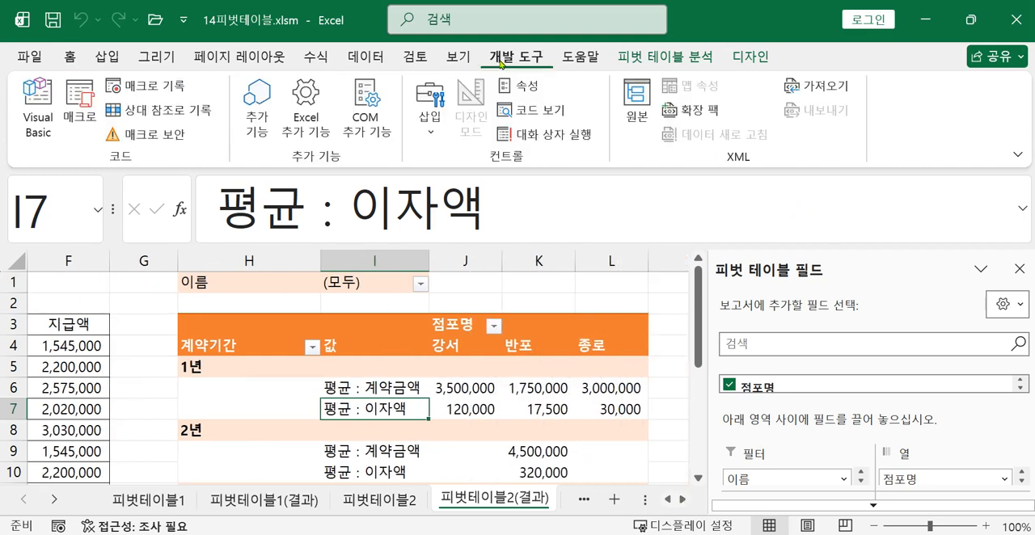
double_click(501, 59)
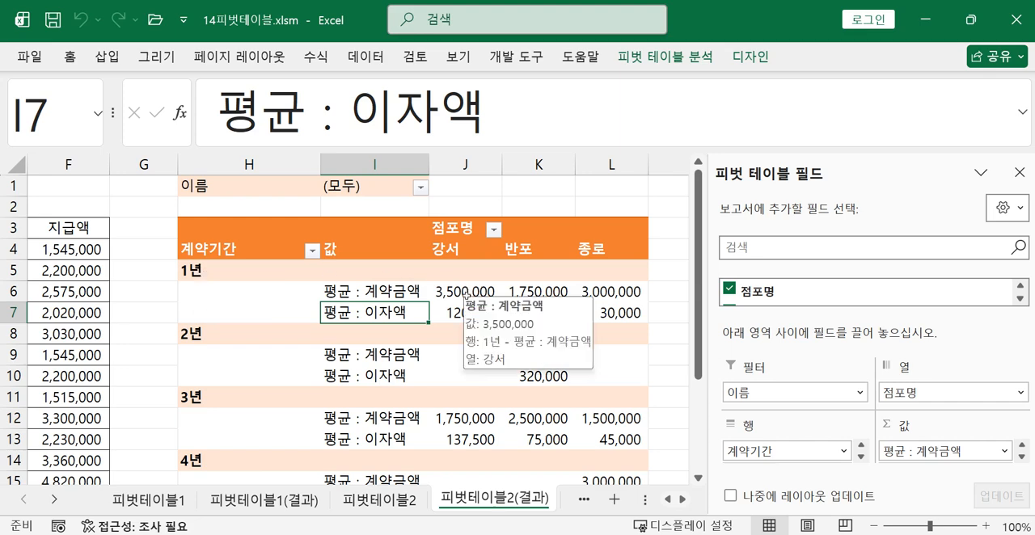
Examine the finished pivot table of average 계약금액 and 이자액 alongside its 고객 예금 현황 source data
left_click(478, 291)
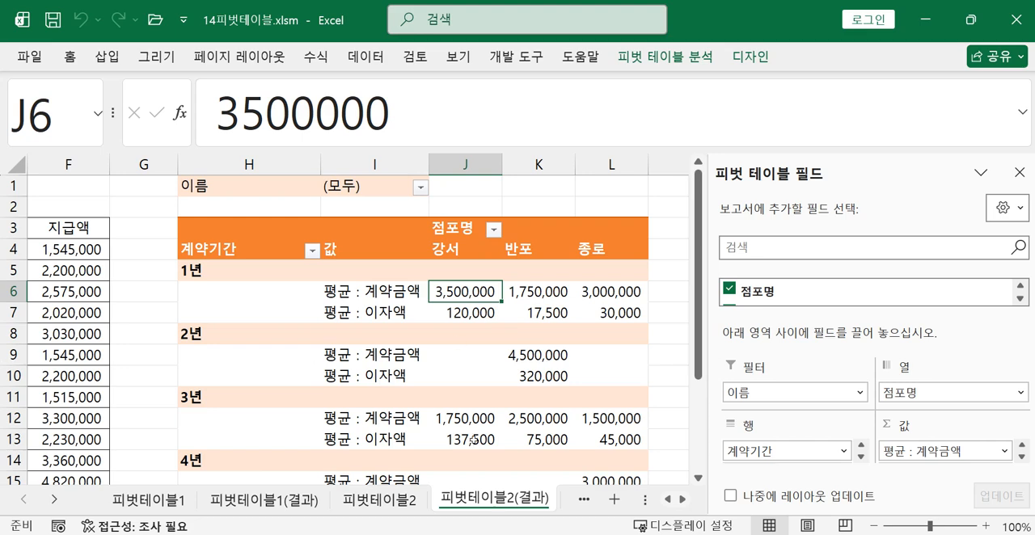
left_click(667, 501)
left_click(668, 501)
left_click(667, 500)
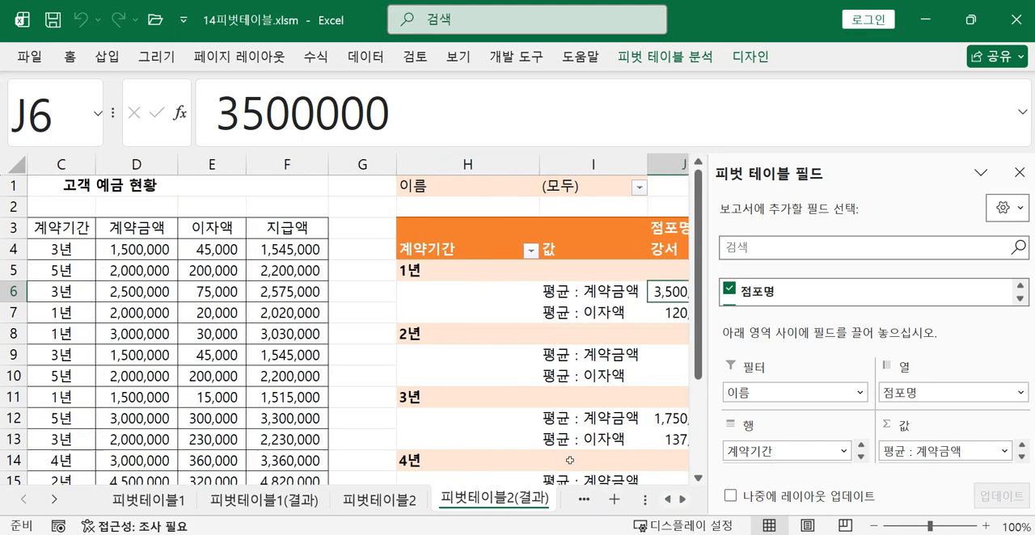
left_click(142, 317)
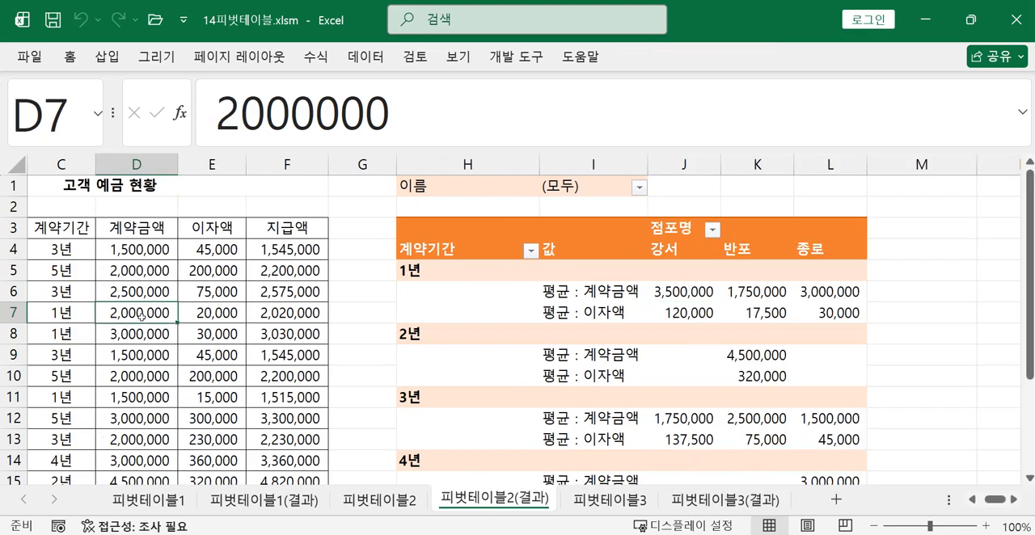
left_click(641, 319)
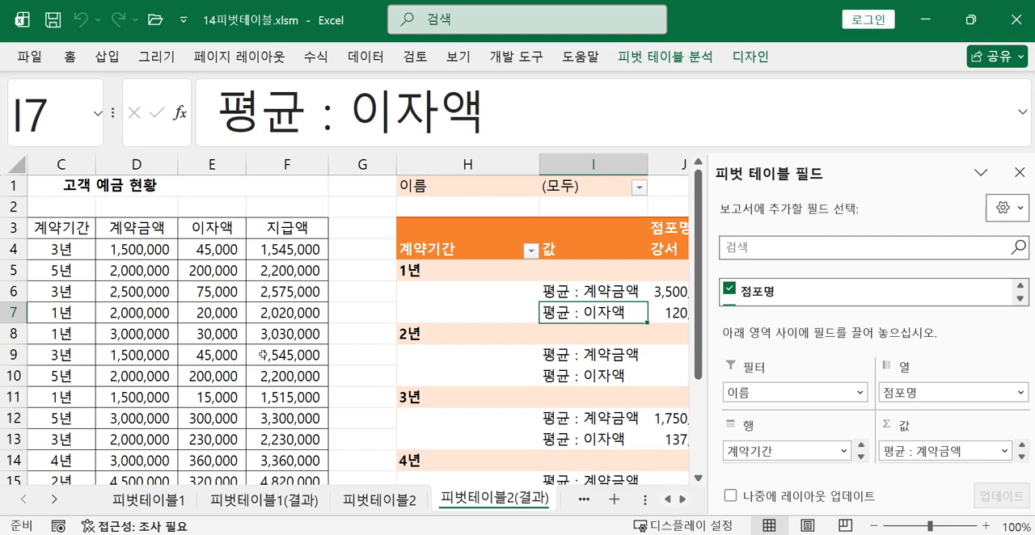
left_click(251, 333)
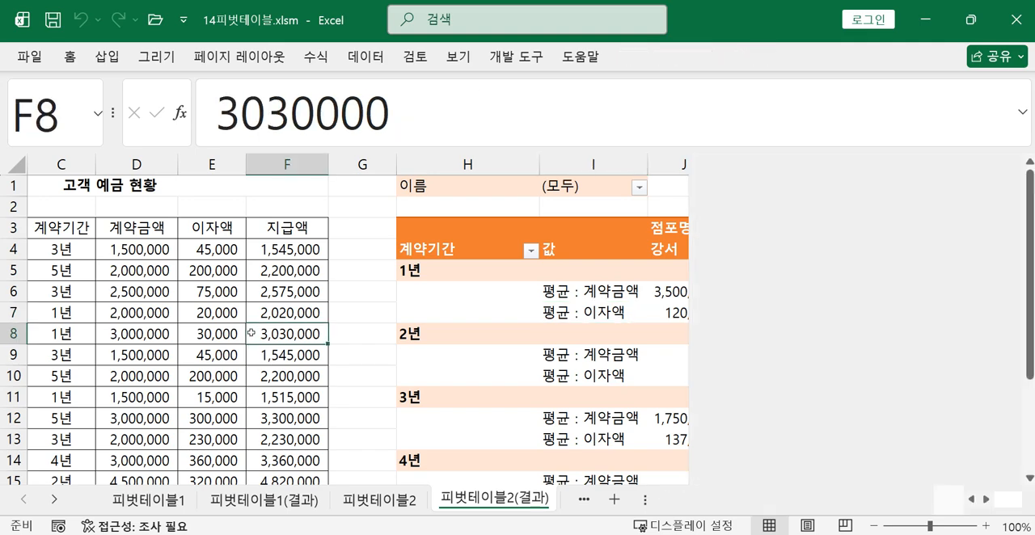
left_click(465, 332)
left_click(267, 336)
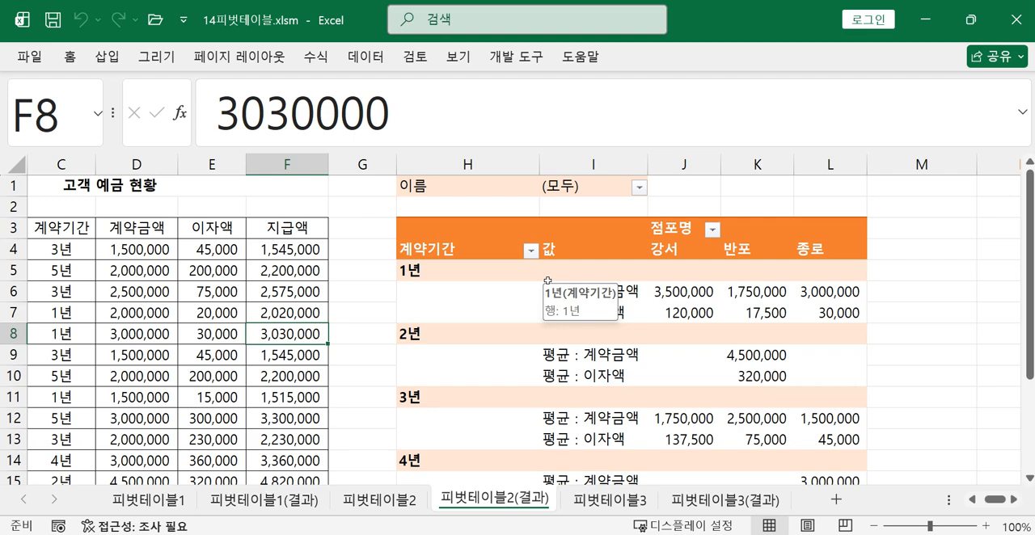
left_click(634, 323)
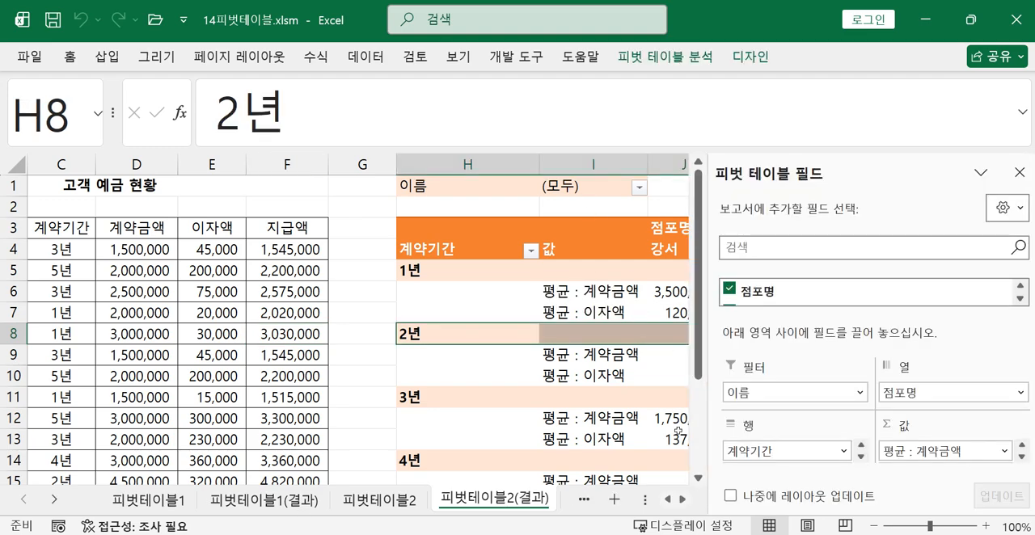
left_click(612, 421)
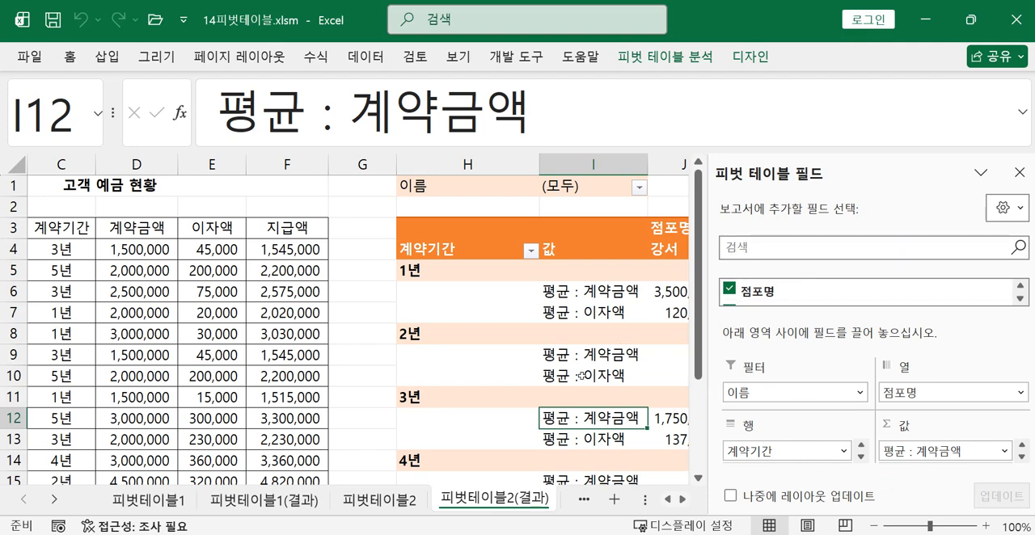
Switch to the 피벗테이블1 sheet and hide the formula bar
left_click(142, 501)
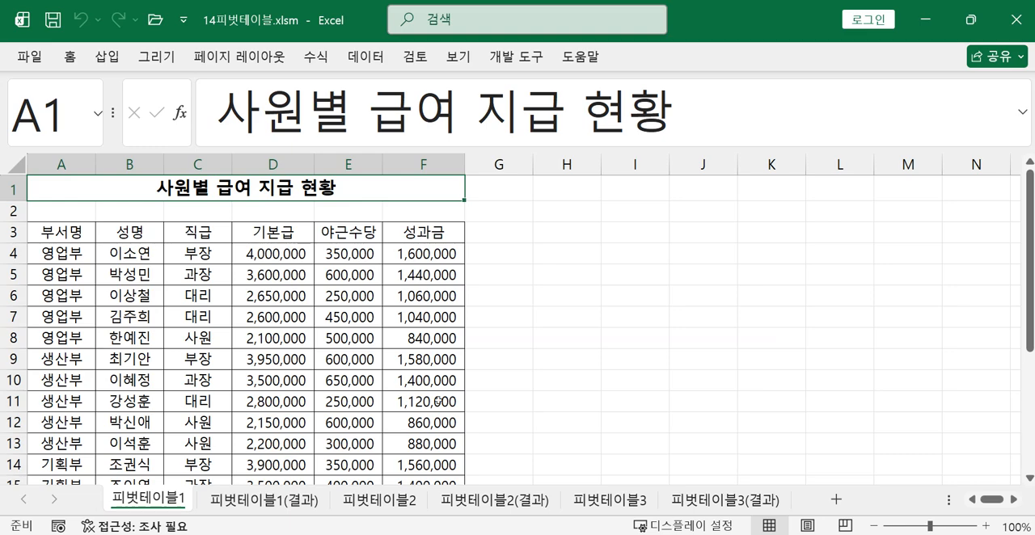
left_click(289, 381)
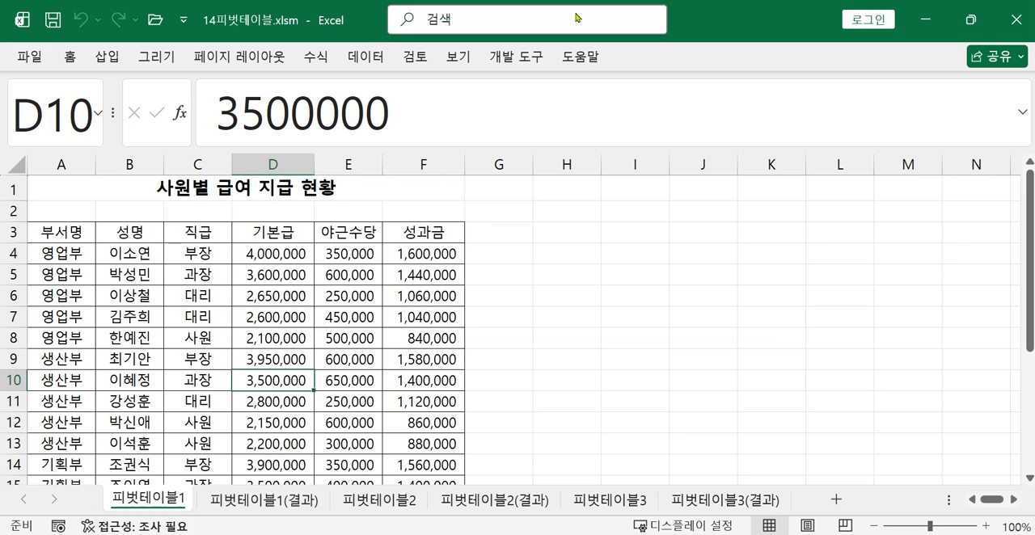
left_click(474, 63)
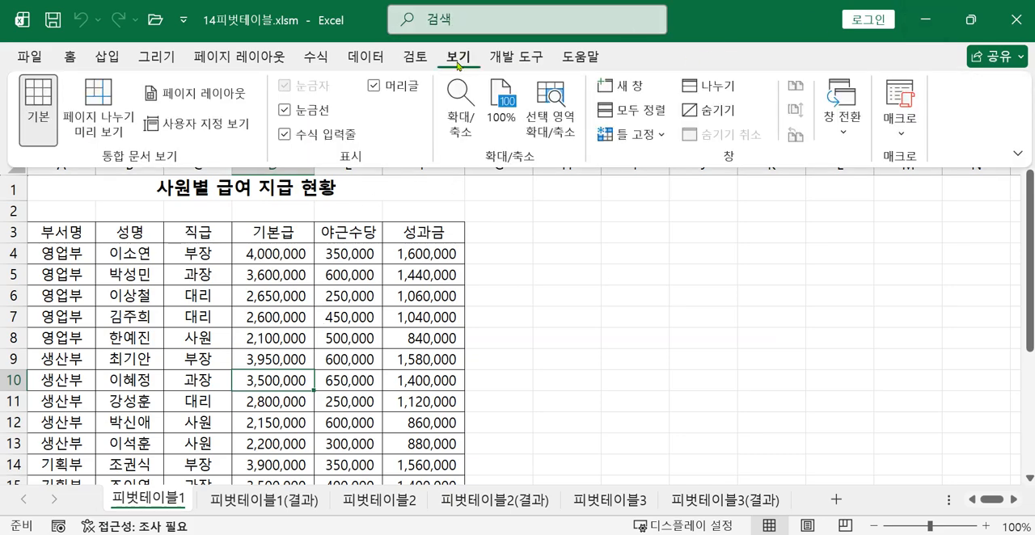
left_click(281, 134)
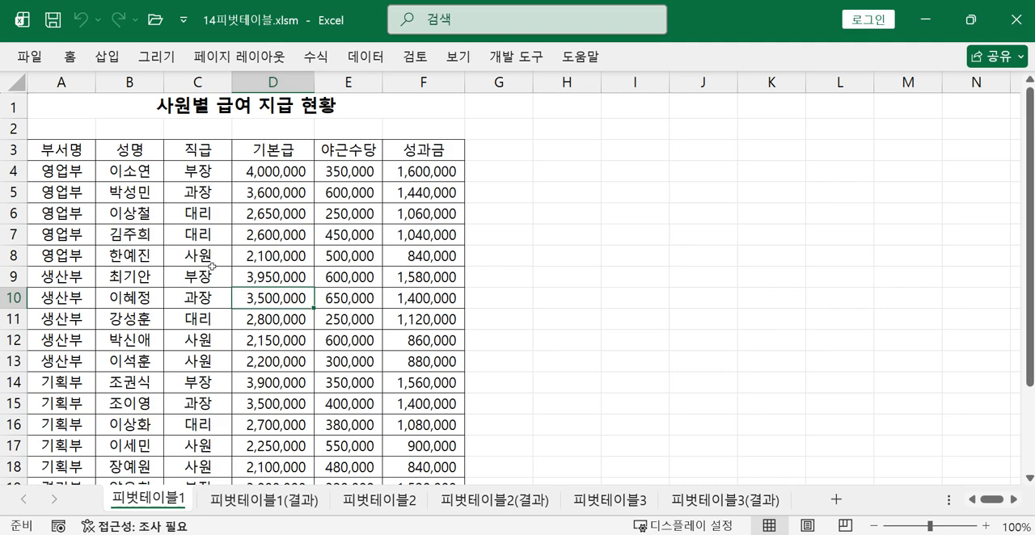
Select the 사원별 급여 지급 현황 table A3:F23 and start a pivot table from that range
left_click(89, 154)
left_click_drag(92, 156, 465, 426)
scroll(689, 383, "up", 2)
scroll(688, 382, "up", 1)
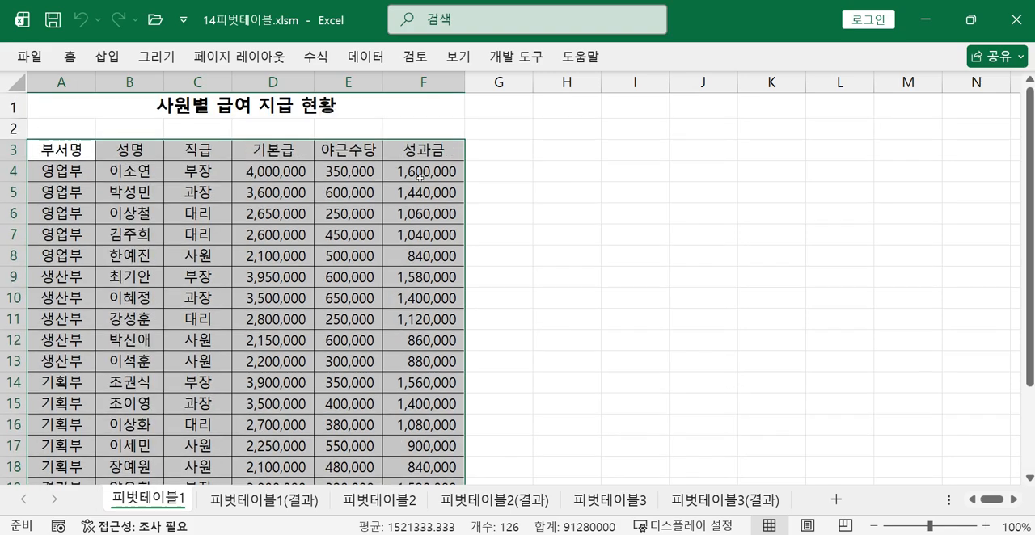
left_click(108, 58)
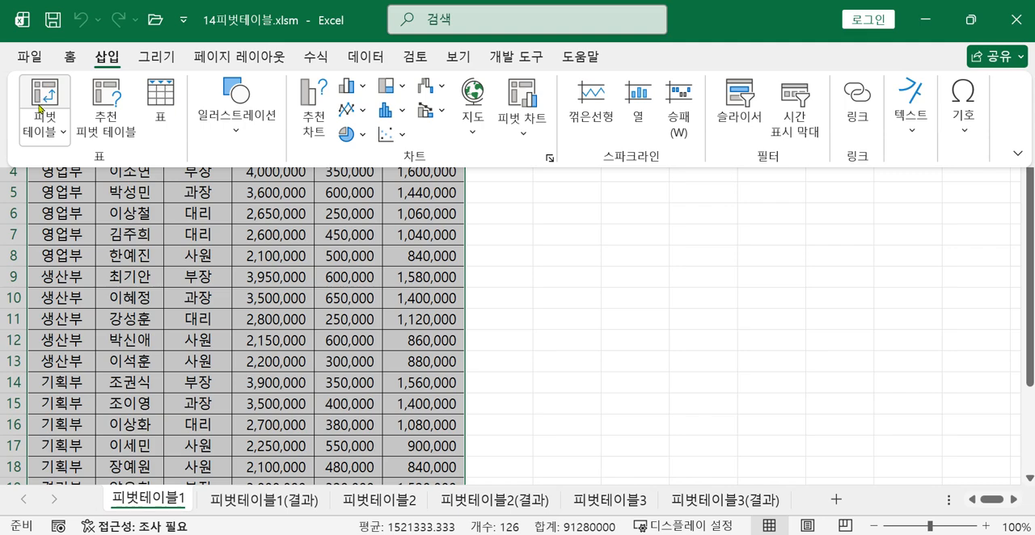
left_click(39, 97)
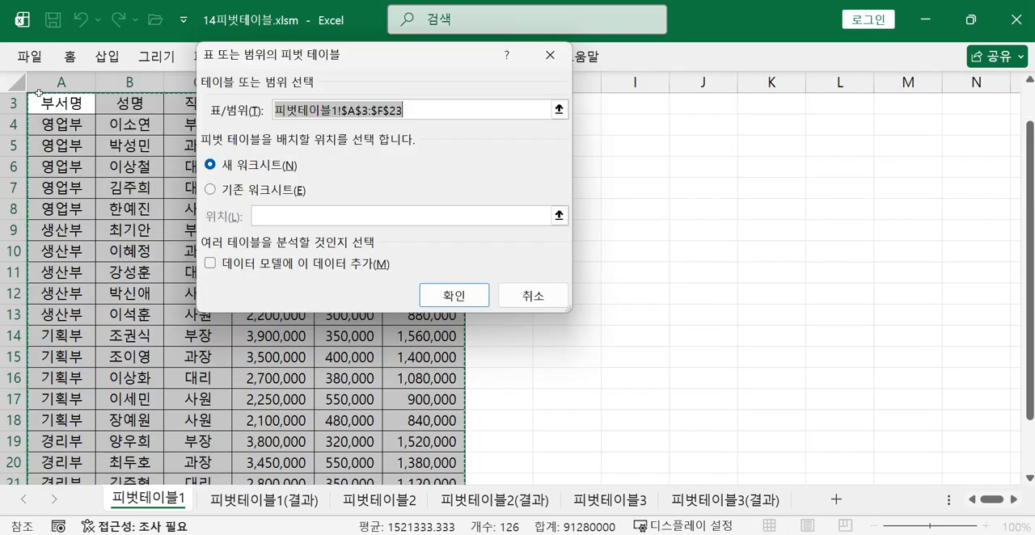
left_click_drag(281, 60, 371, 170)
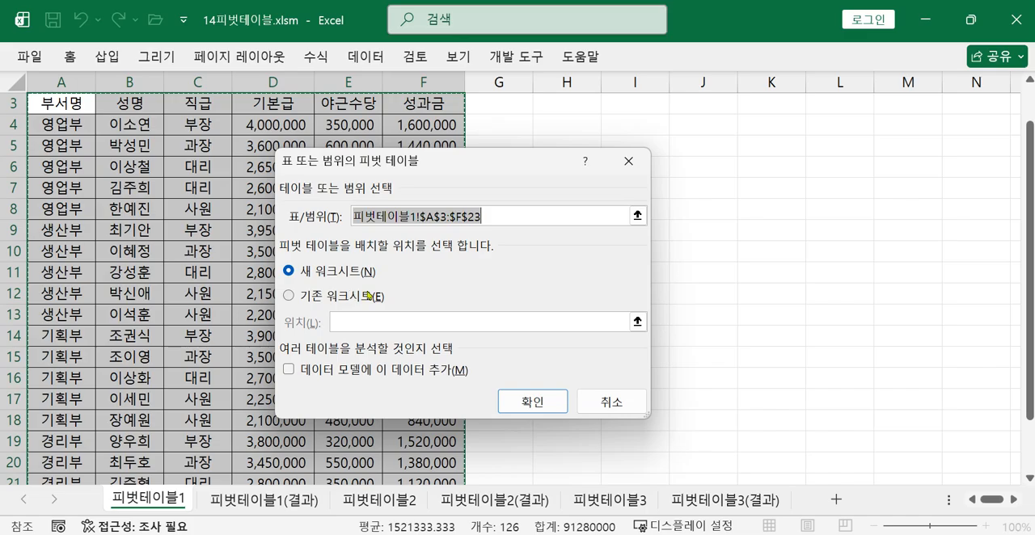
Switch to the photo 20250520_105856.jpg and read the 출제유형 1 pivot table requirements, then return to Excel
mouse_move(854, 534)
left_click(853, 465)
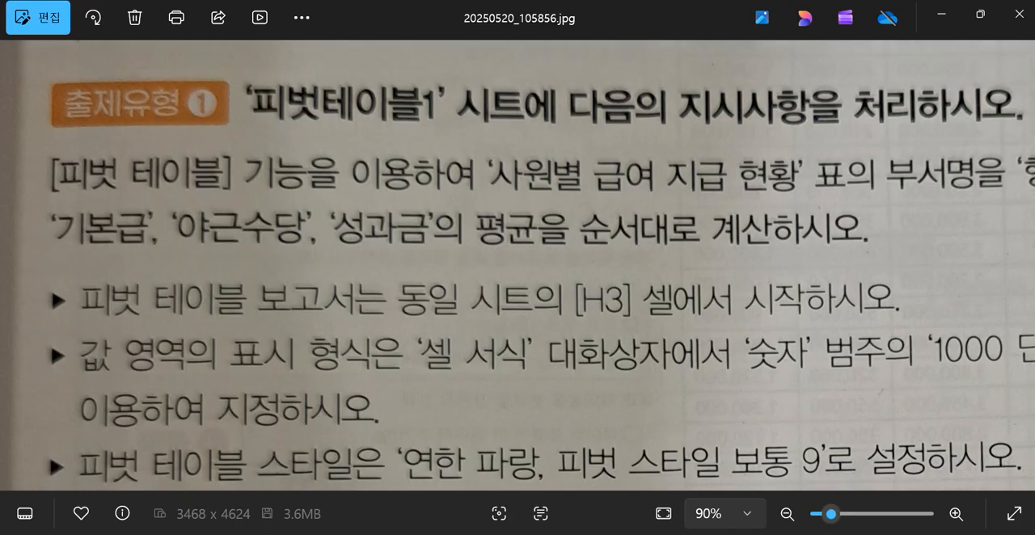
left_click_drag(590, 323, 421, 347)
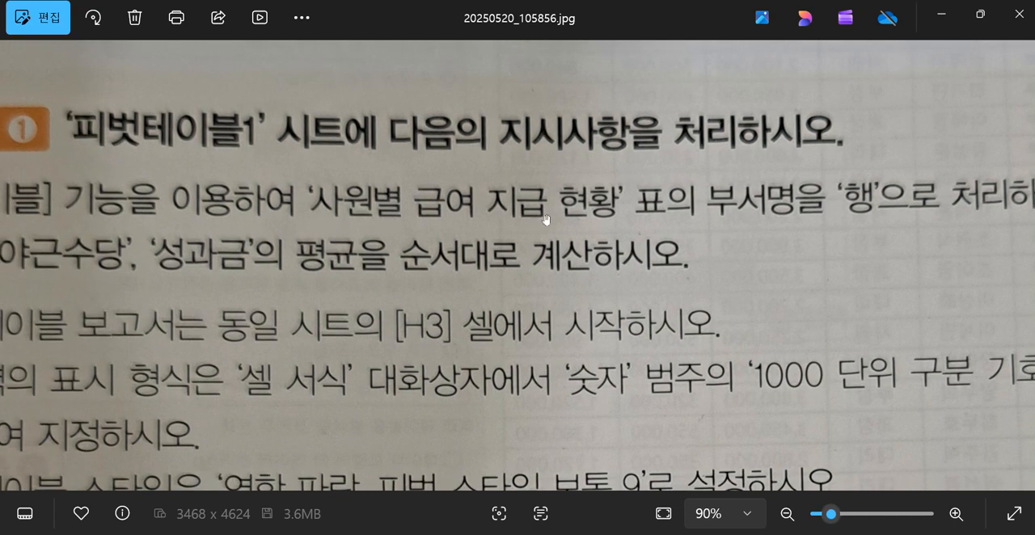
left_click_drag(576, 319, 817, 270)
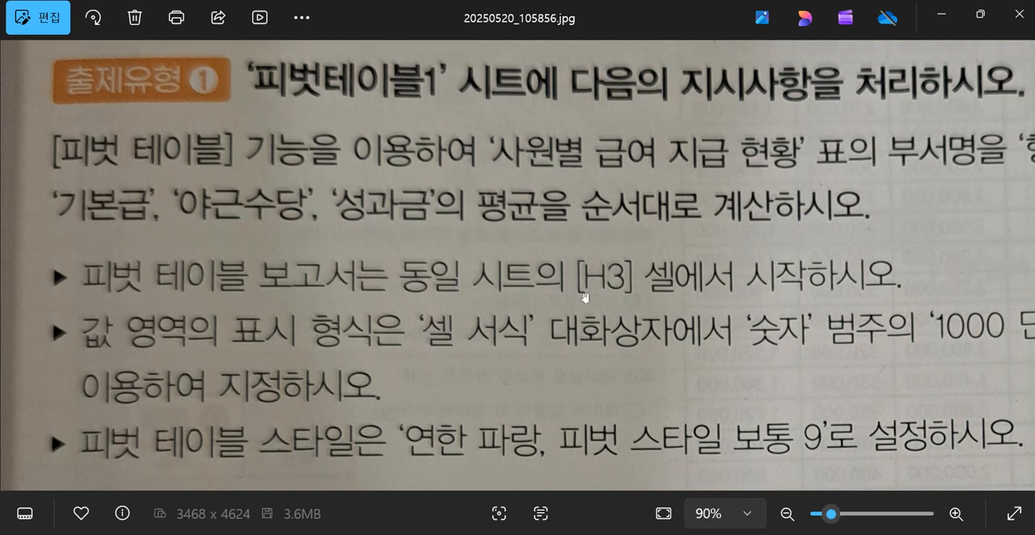
left_click(941, 15)
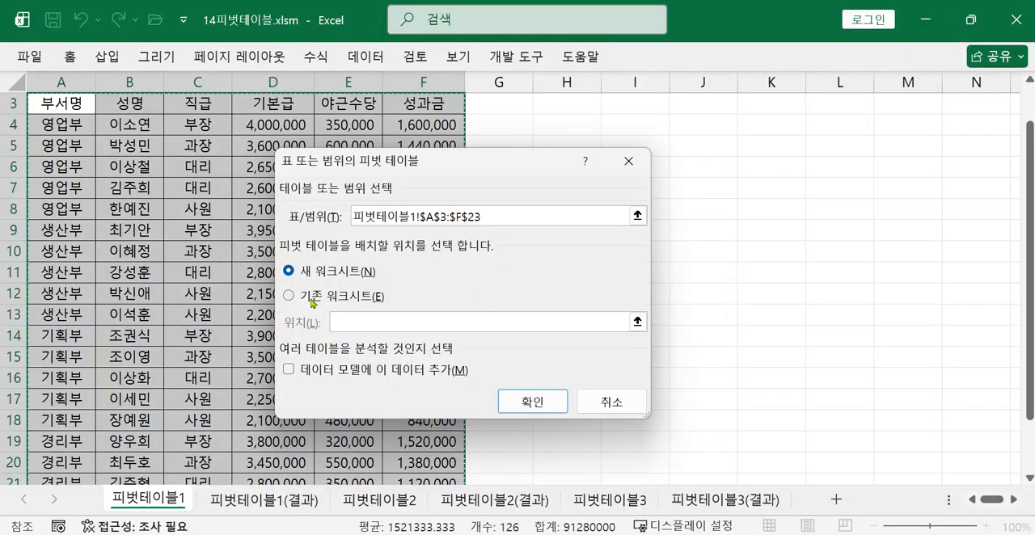
Create the pivot table on the existing worksheet, starting at cell H3 of 피벗테이블1
left_click(288, 297)
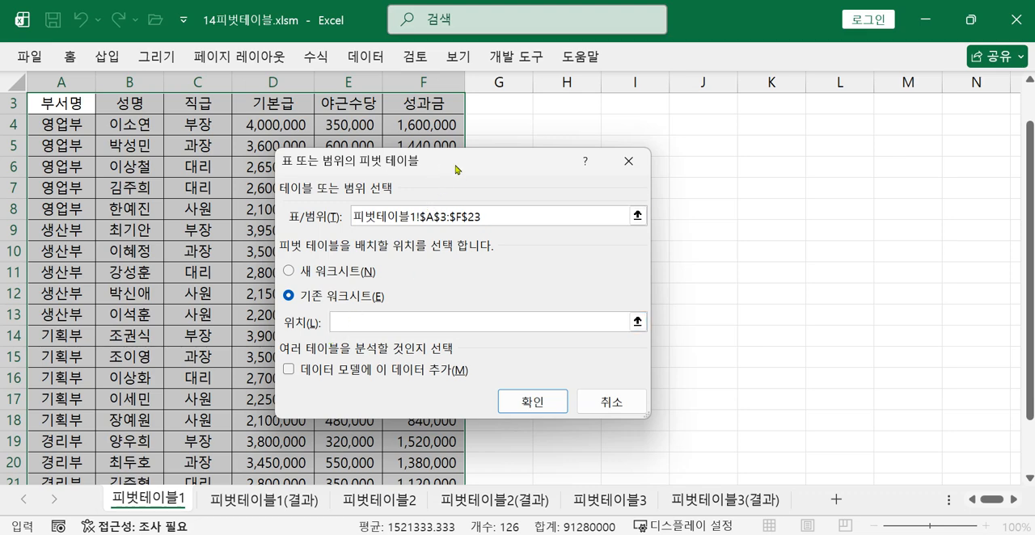
left_click(578, 107)
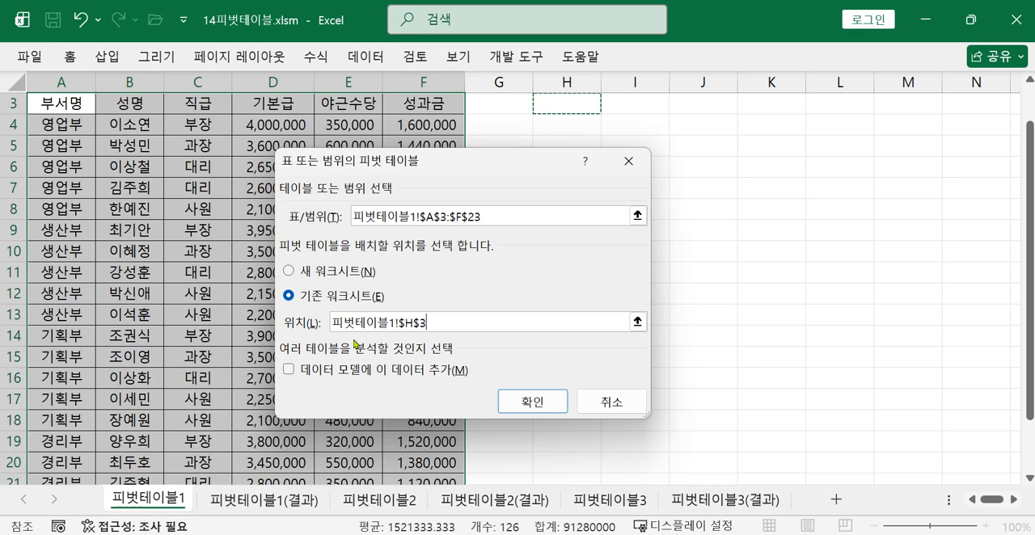
key("Tab")
left_click(521, 402)
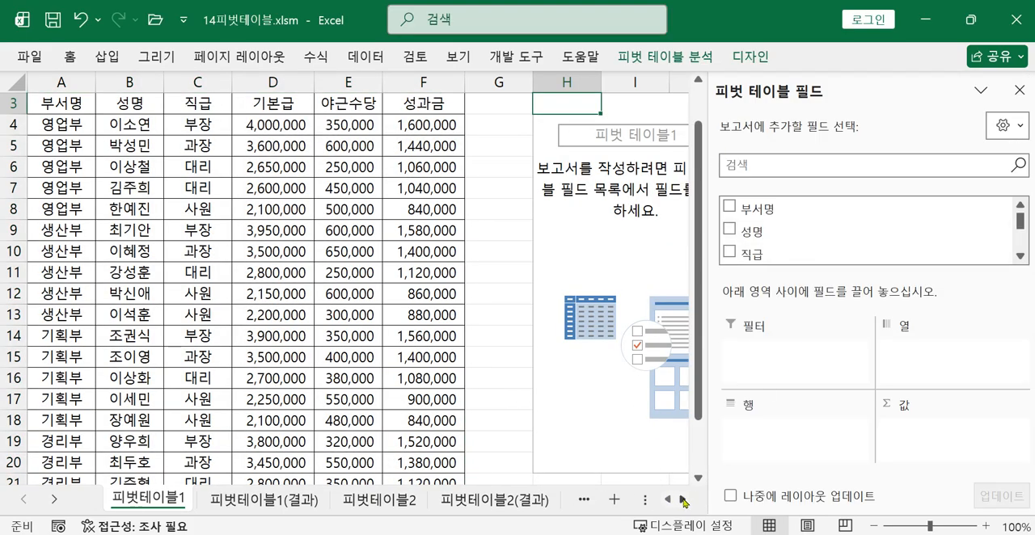
scroll(680, 498, "right", 3)
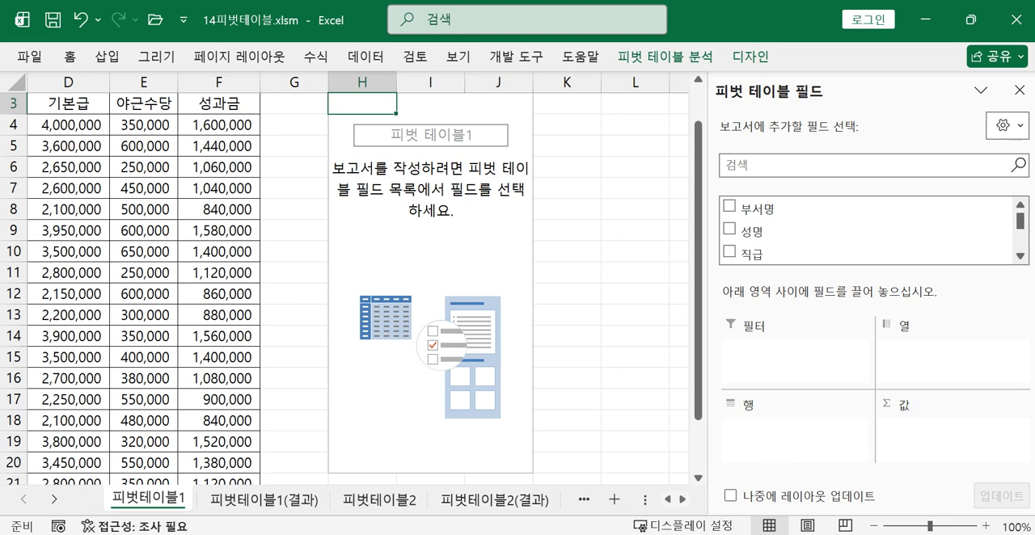
Check the row requirement in the task photo and add the 부서명 field to the pivot table's rows
left_click(852, 534)
left_click_drag(800, 270, 608, 280)
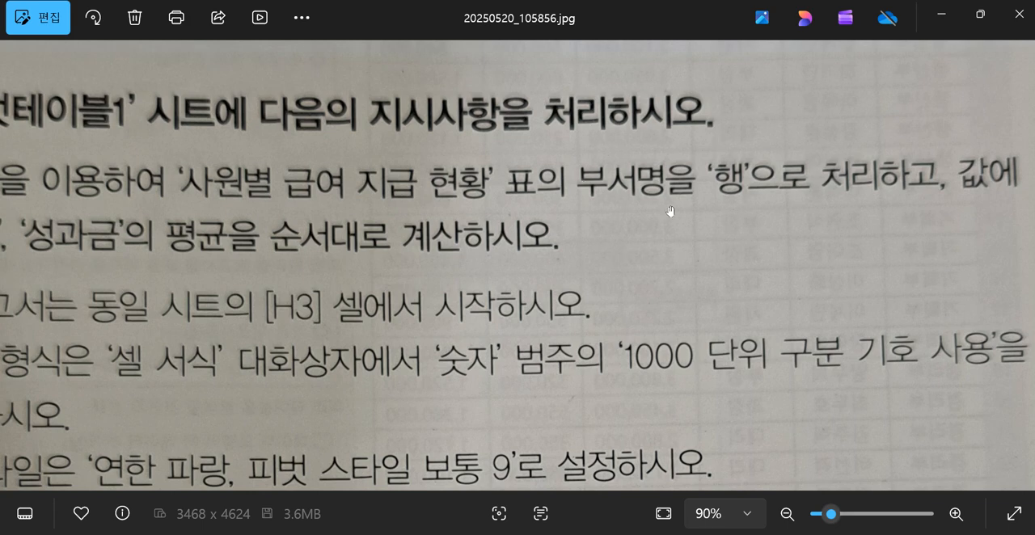
left_click(943, 17)
left_click_drag(732, 210, 760, 451)
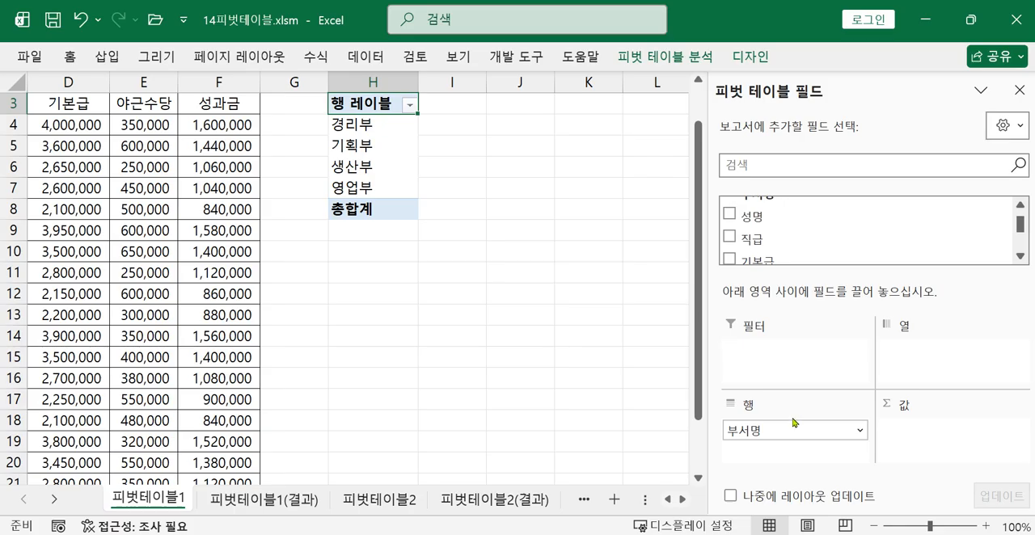
Check the value fields in the task photo and add 기본급 and 야근수당 to the pivot table's values
key("alt+Tab")
left_click_drag(825, 264, 1020, 267)
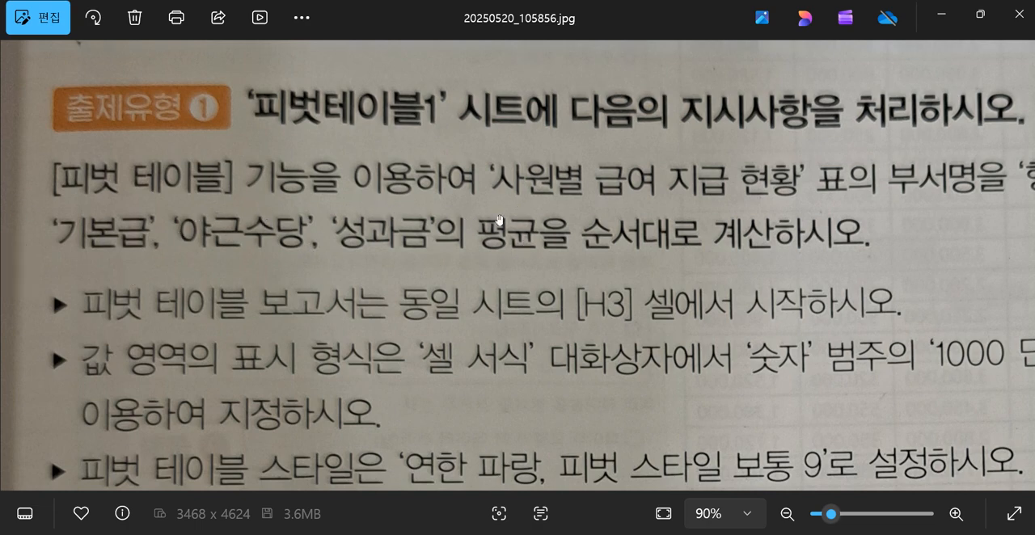
left_click(943, 15)
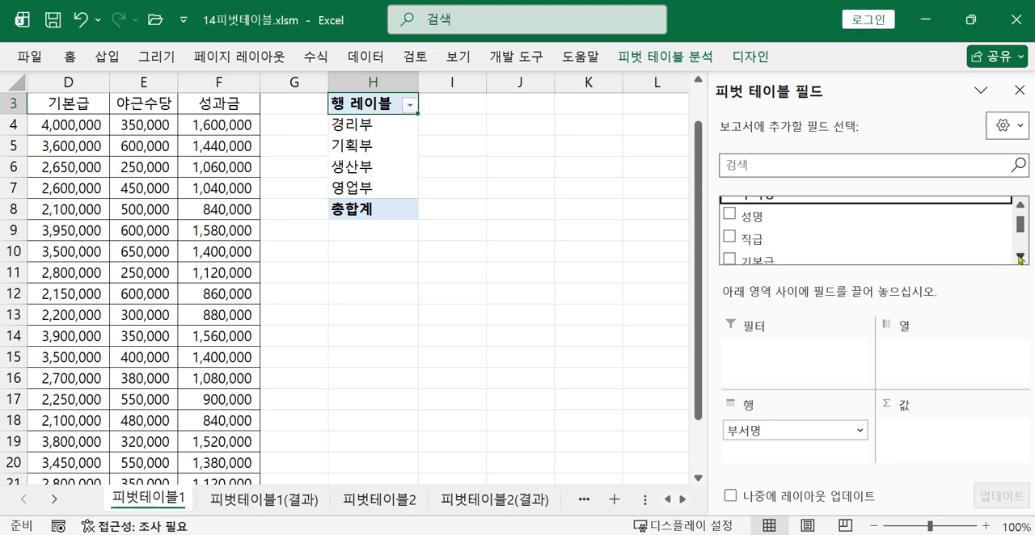
scroll(760, 243, "down", 1)
left_click_drag(754, 229, 908, 435)
left_click_drag(760, 224, 930, 452)
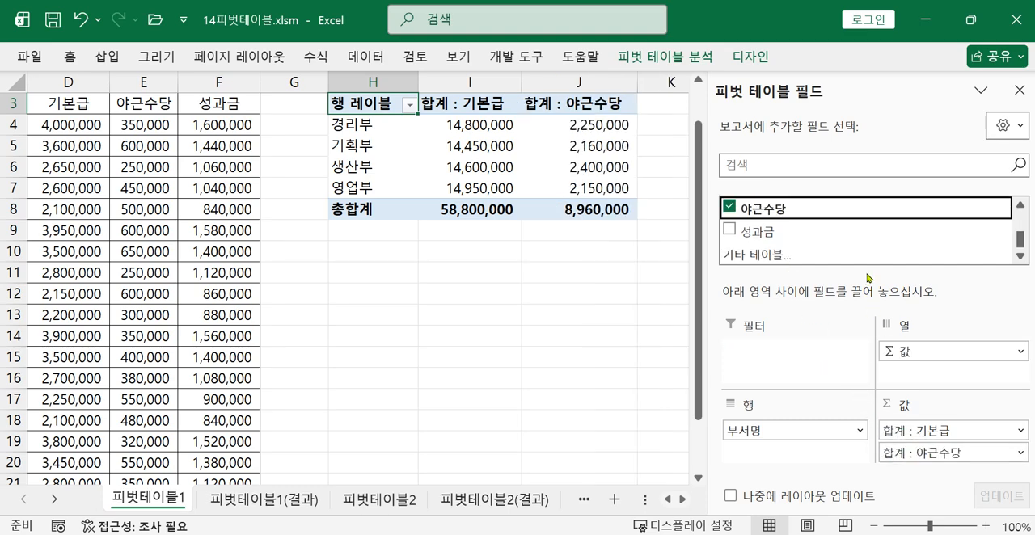
Enlarge the pivot field areas and add 성과금 to the values below 야근수당
left_click_drag(873, 280, 871, 267)
left_click(1021, 215)
left_click(1021, 216)
left_click(1021, 215)
left_click(1021, 215)
left_click_drag(801, 226, 926, 461)
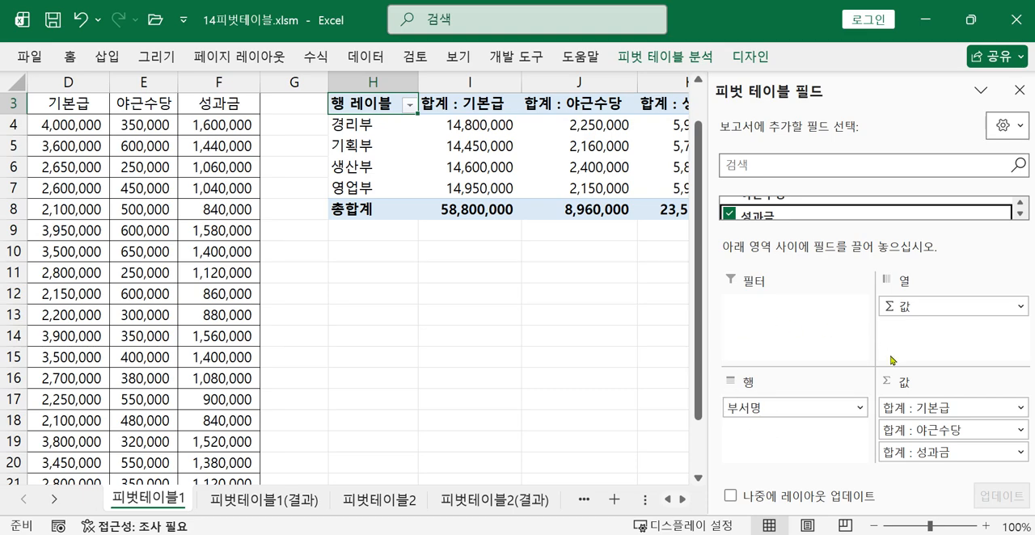
scroll(582, 421, "up", 1)
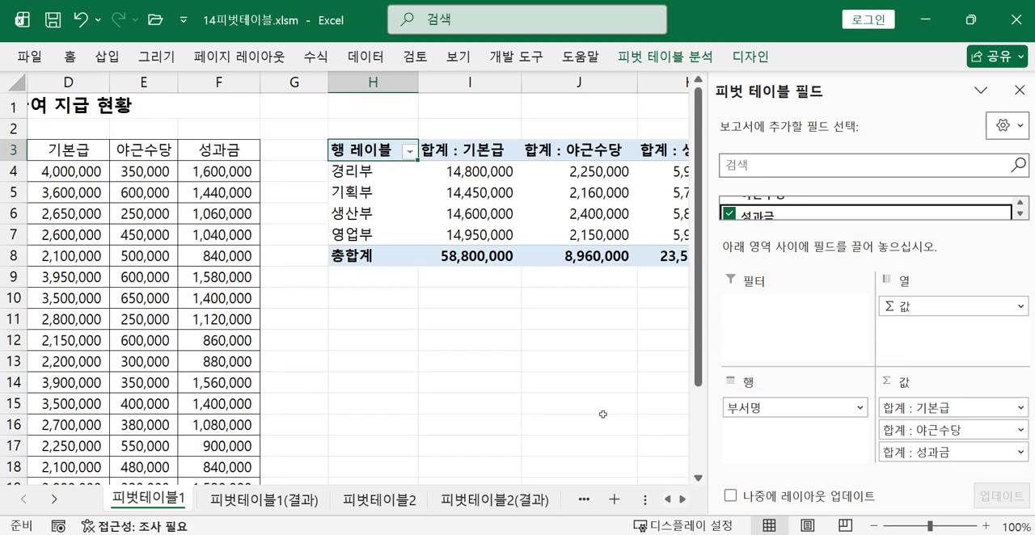
Review the pivot table's three value columns and check the task photo for the calculation type they require
scroll(684, 502, "right", 2)
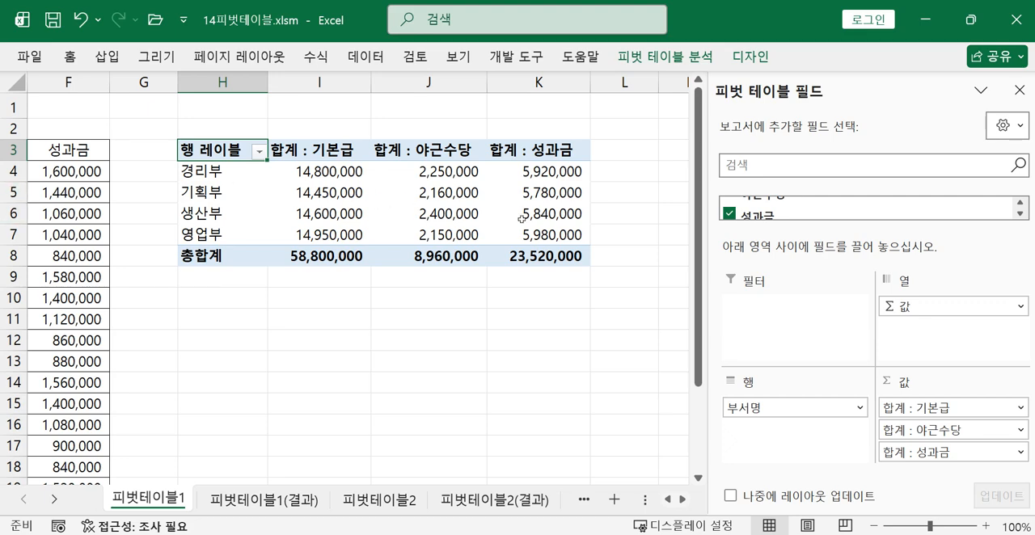
mouse_move(394, 243)
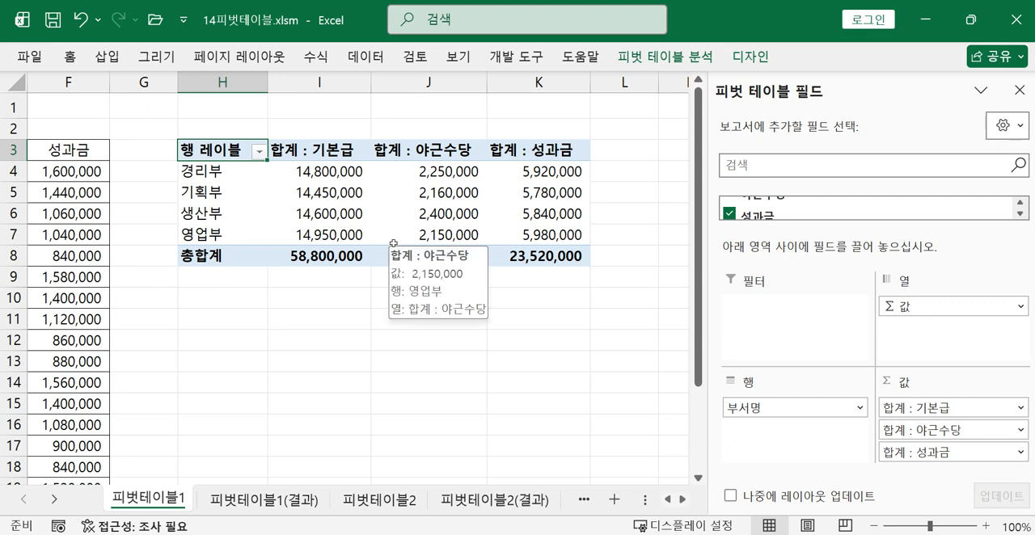
mouse_move(382, 205)
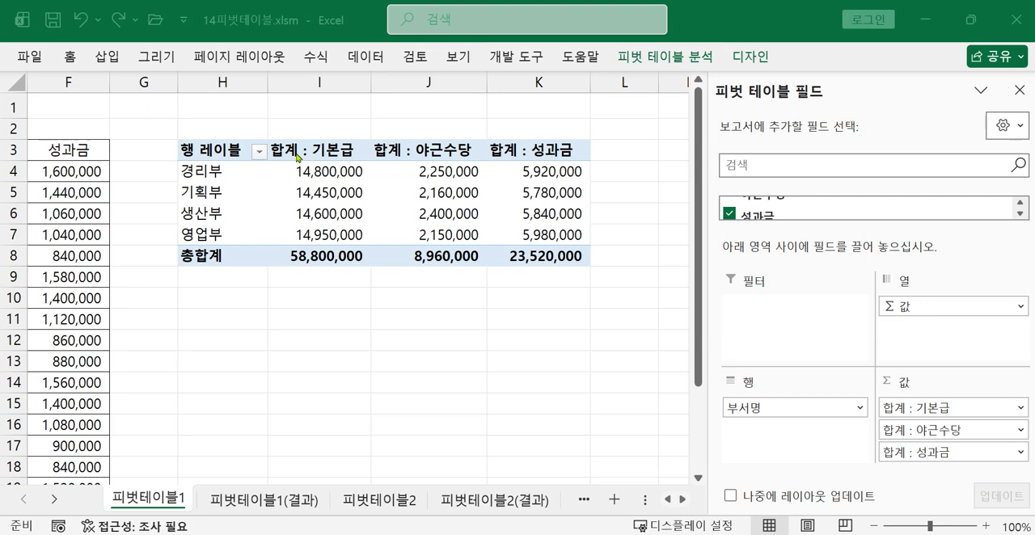
key("alt+Tab")
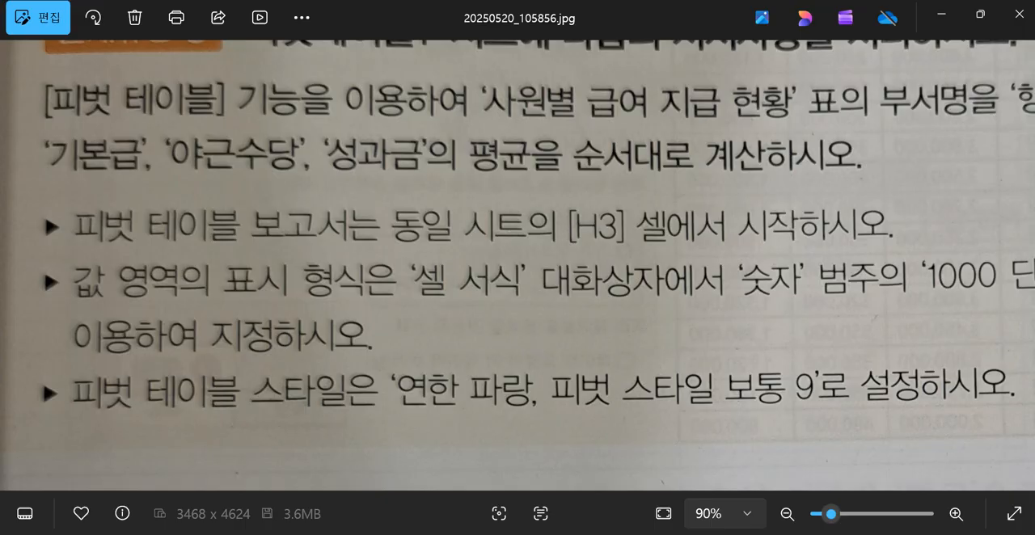
left_click_drag(874, 234, 845, 253)
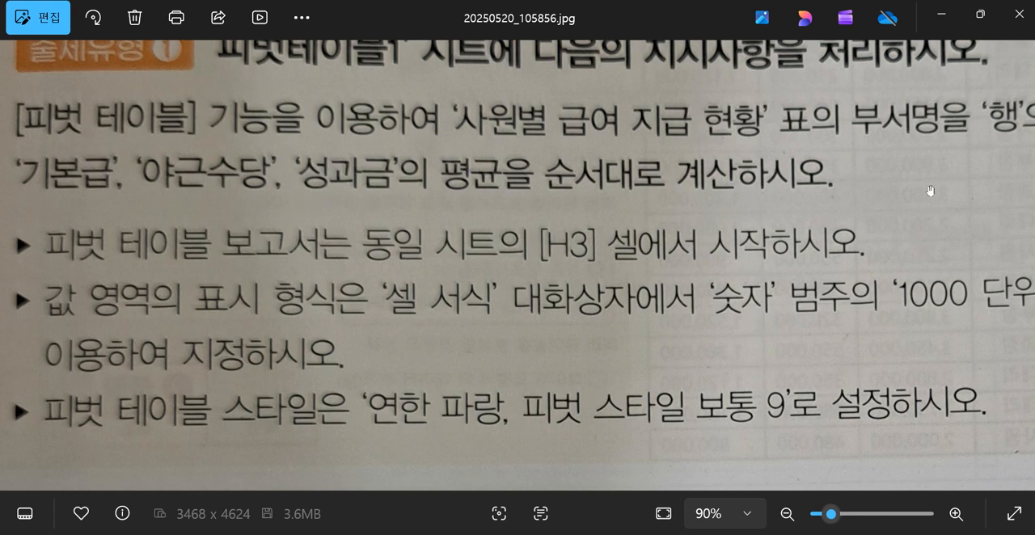
left_click(943, 16)
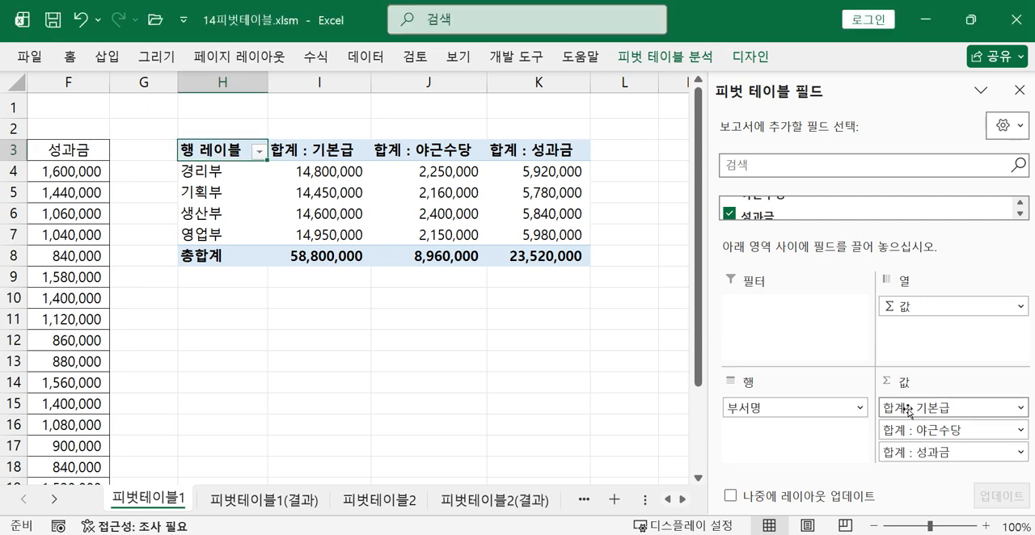
Change the summary calculation of the 기본급 value field to 평균
left_click(910, 413)
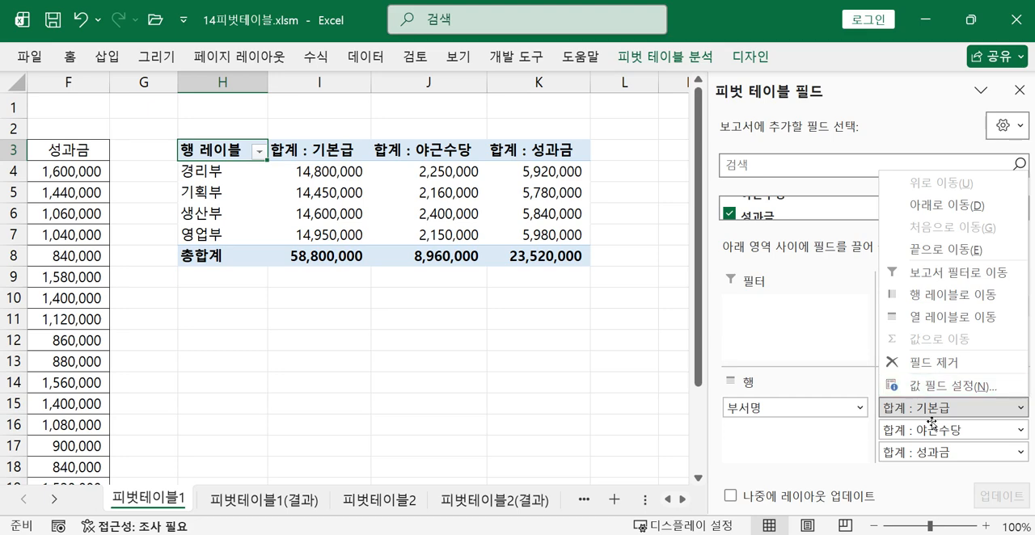
left_click(930, 411)
left_click(930, 414)
left_click(928, 387)
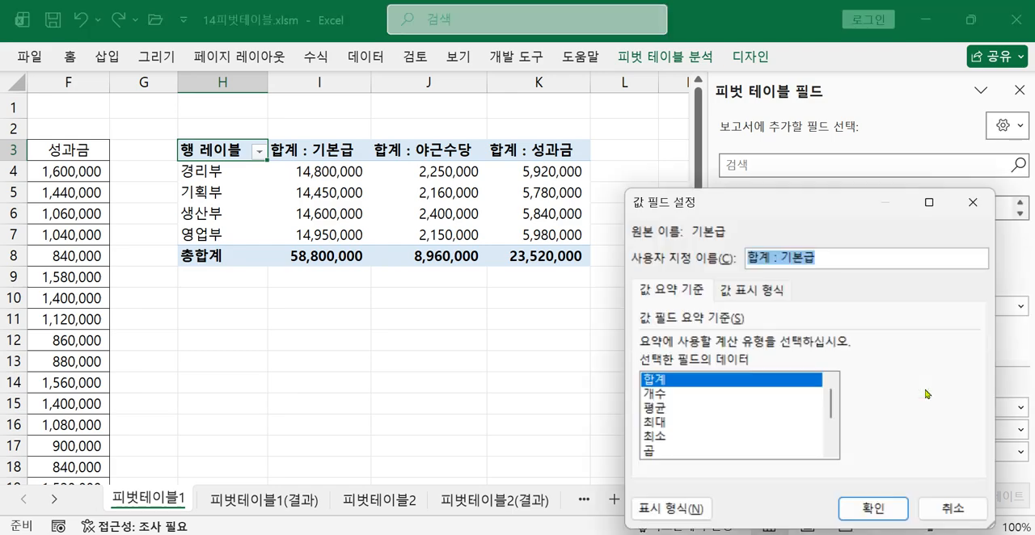
left_click(659, 415)
left_click_drag(693, 212, 444, 149)
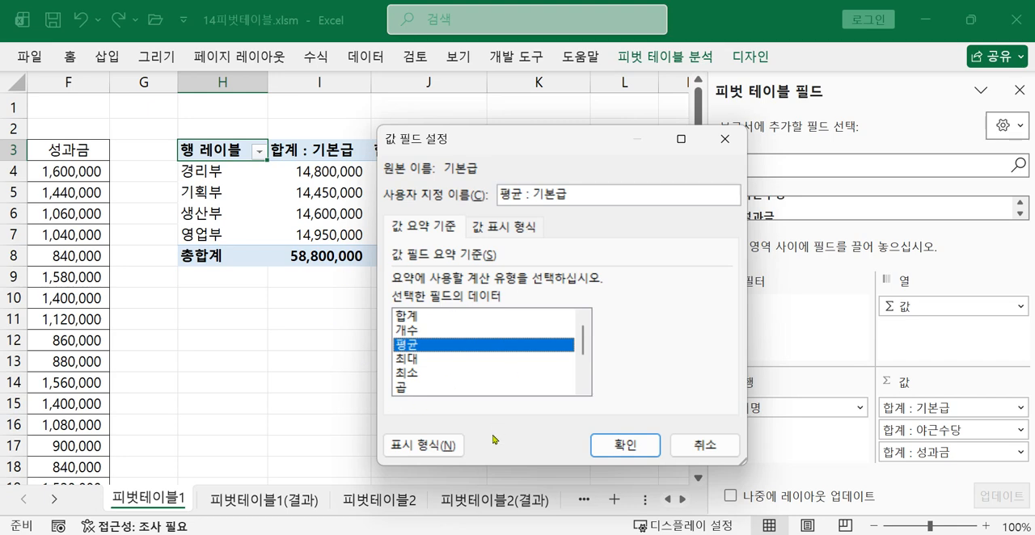
left_click(611, 445)
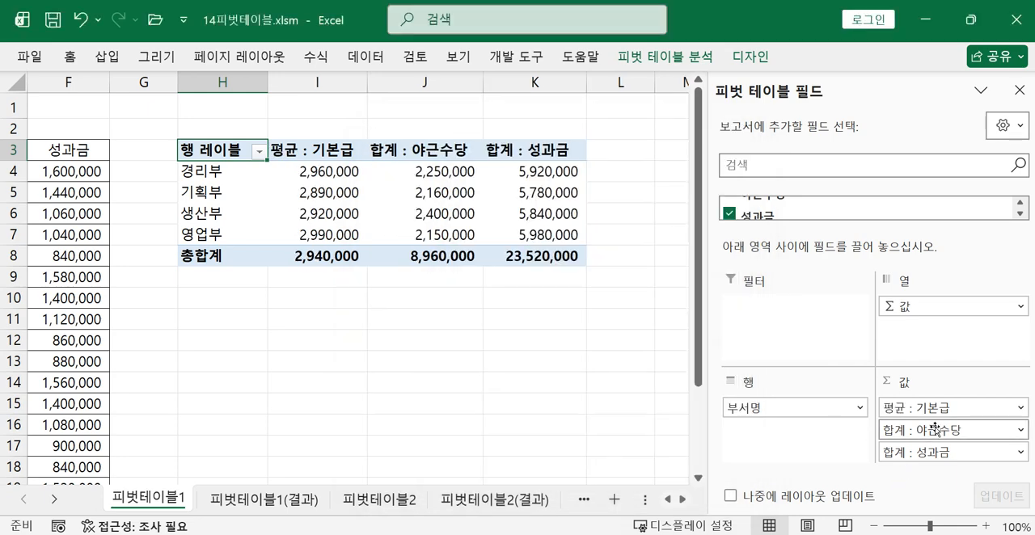
Change the summary calculation of the 야근수당 and 성과금 value fields to 평균
left_click(936, 429)
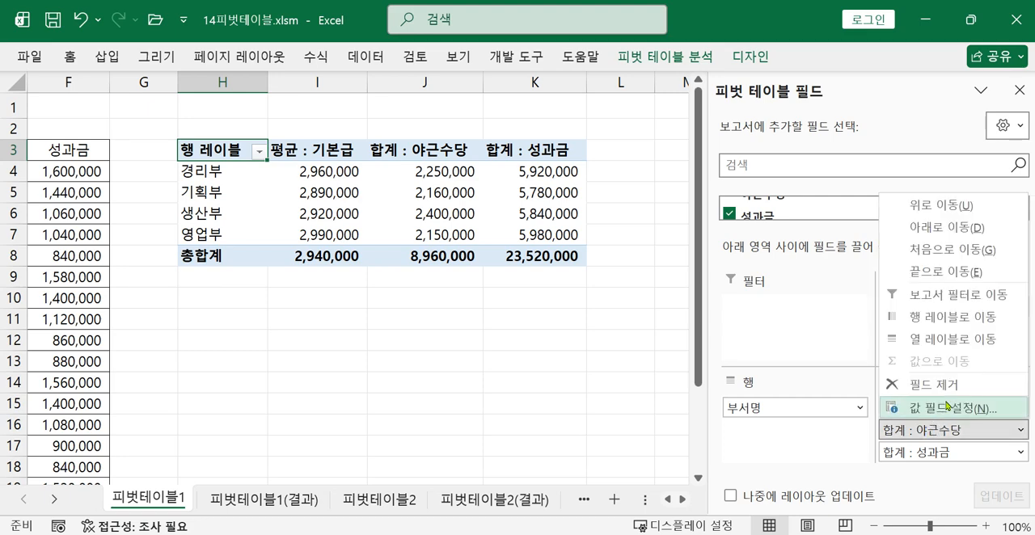
left_click(948, 412)
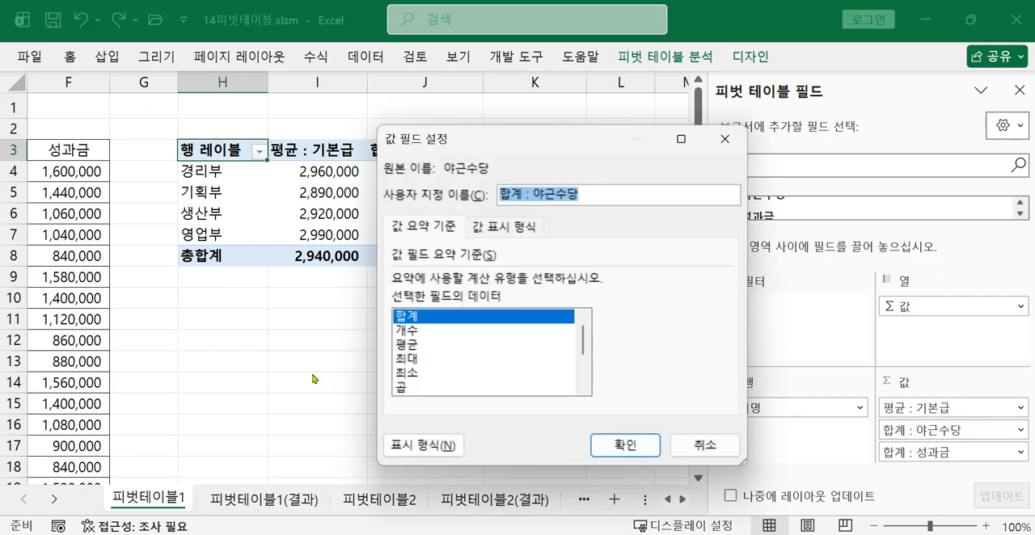
left_click(408, 343)
left_click(603, 448)
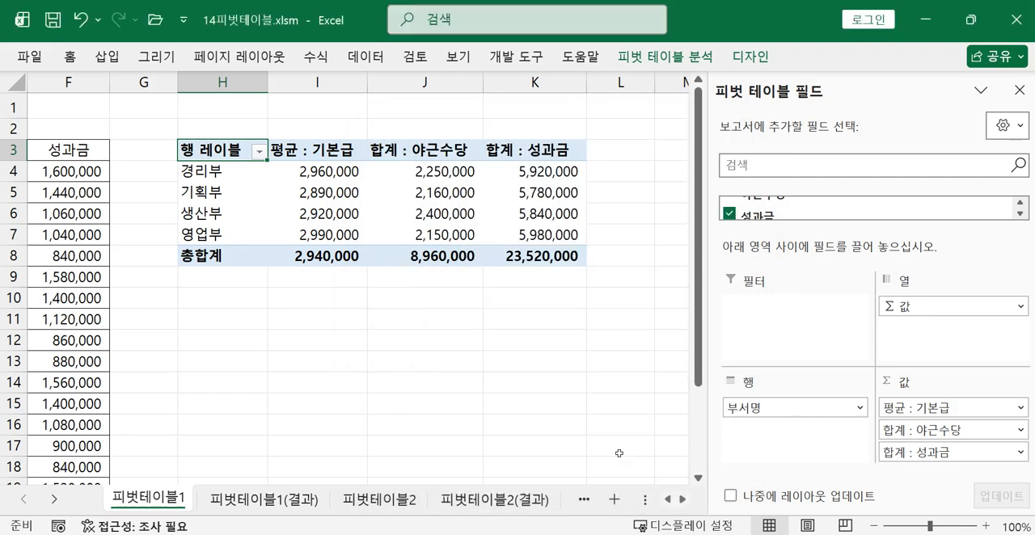
left_click(936, 452)
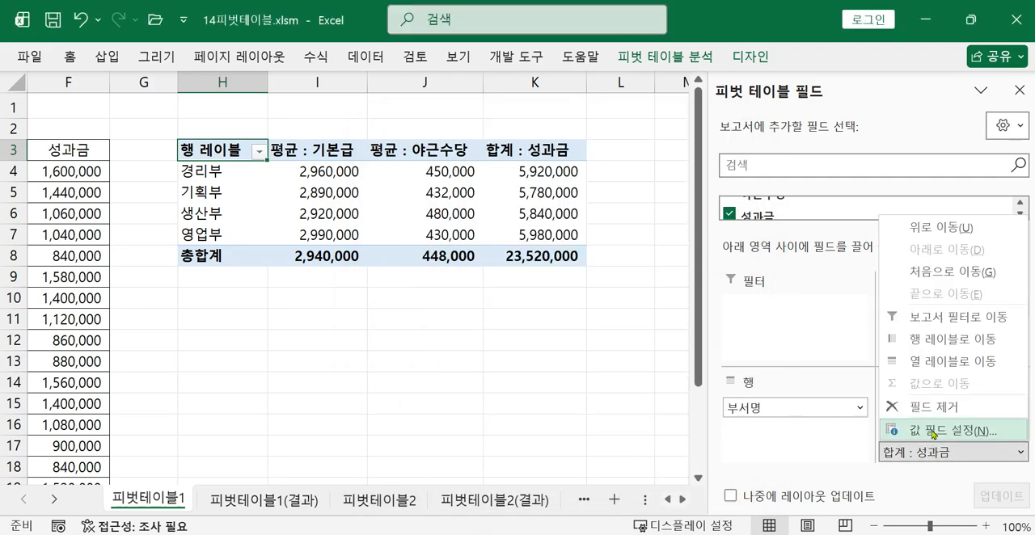
left_click(935, 434)
left_click(423, 346)
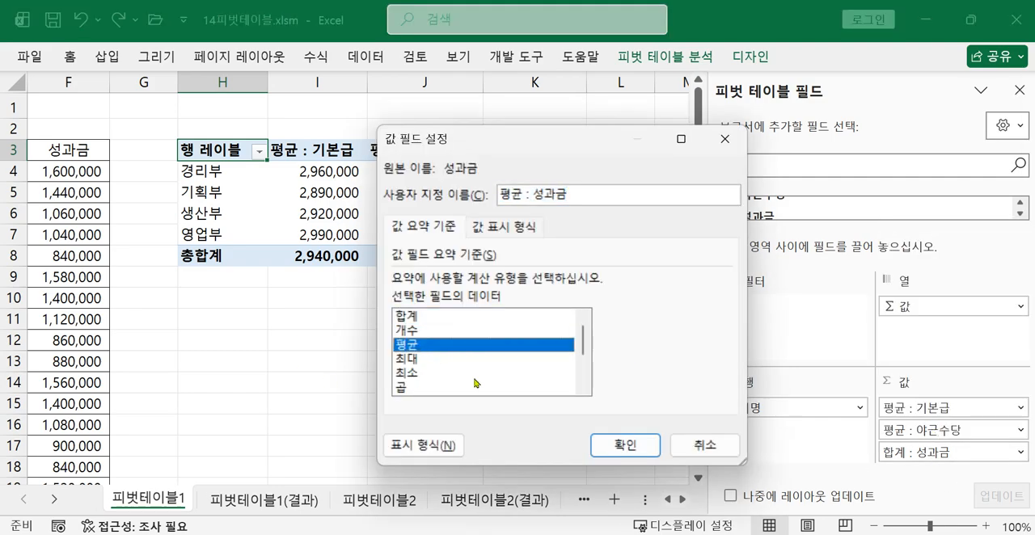
left_click(619, 445)
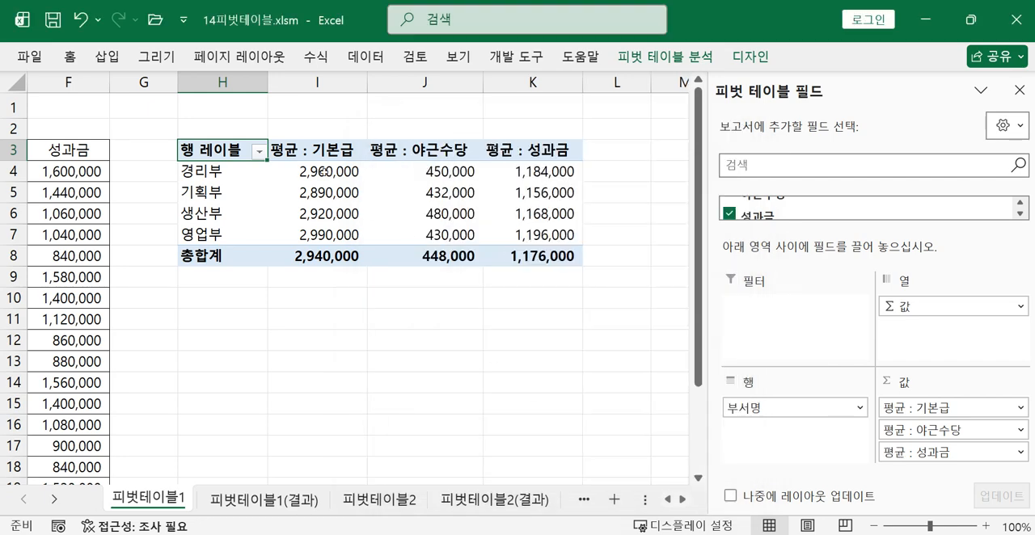
Check the number format requirement in the task photo and format the pivot values I4:K8 as 숫자 with the 1000 단위 구분 기호
mouse_move(321, 168)
mouse_move(518, 213)
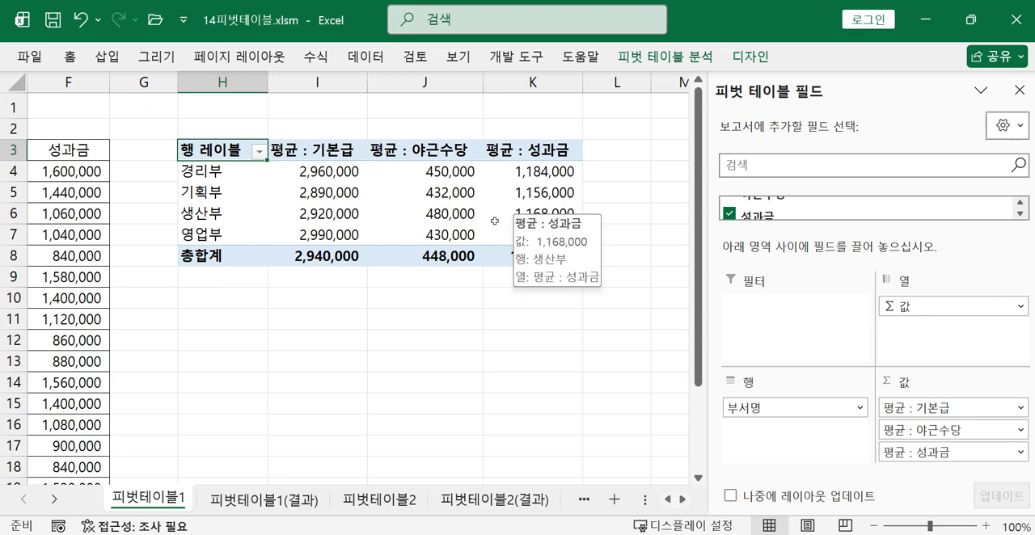
mouse_move(854, 534)
left_click(854, 469)
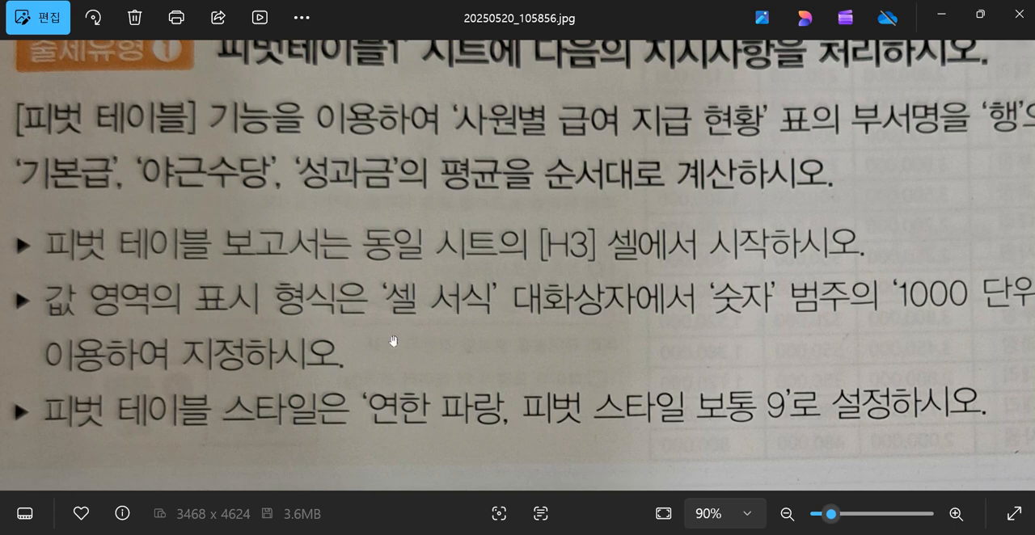
left_click_drag(738, 336, 354, 342)
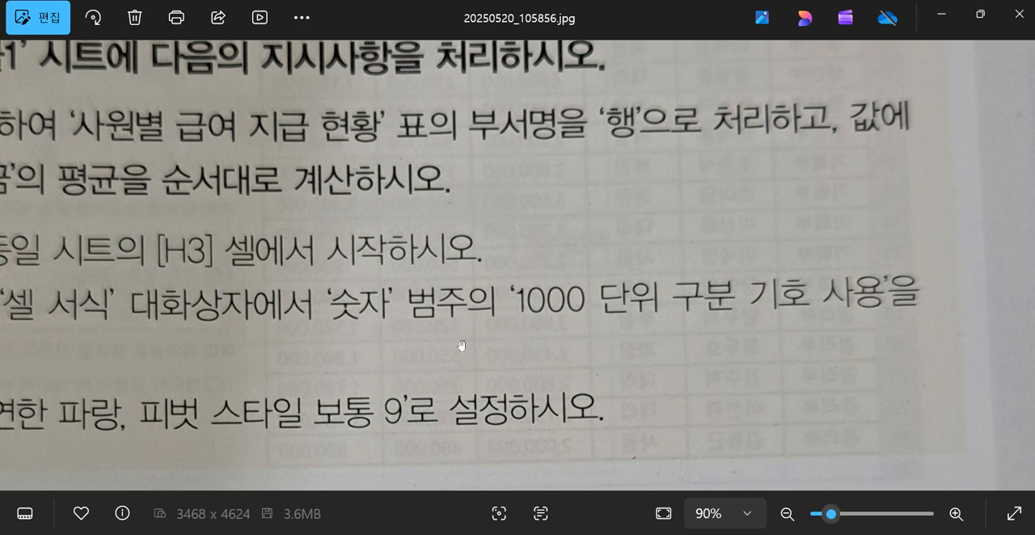
left_click(941, 14)
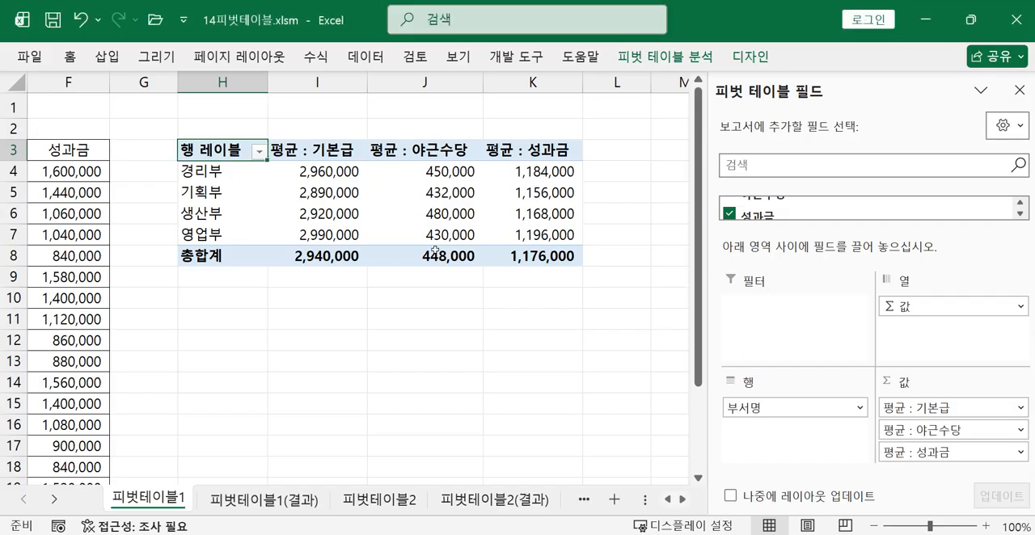
left_click(326, 171)
left_click_drag(326, 171, 558, 253)
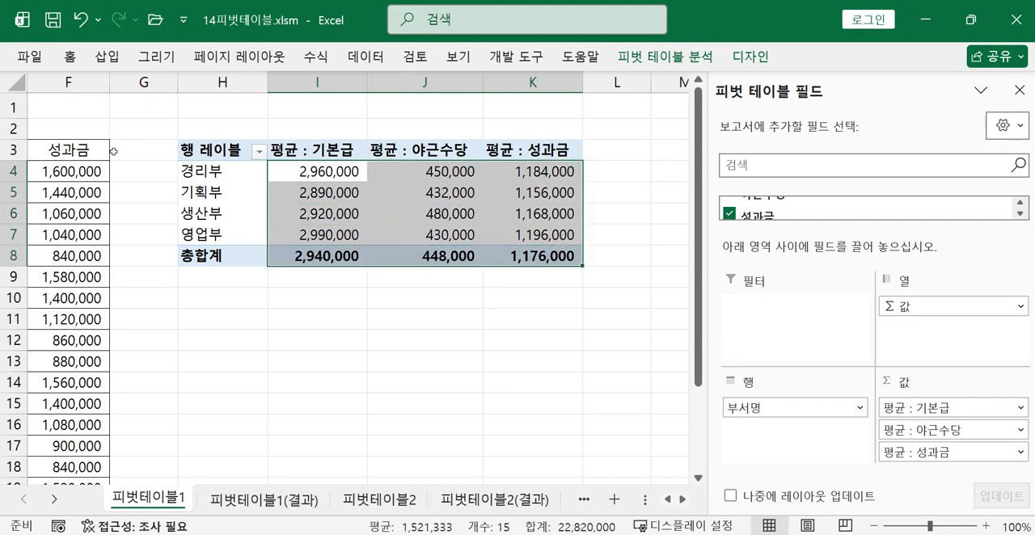
left_click(72, 66)
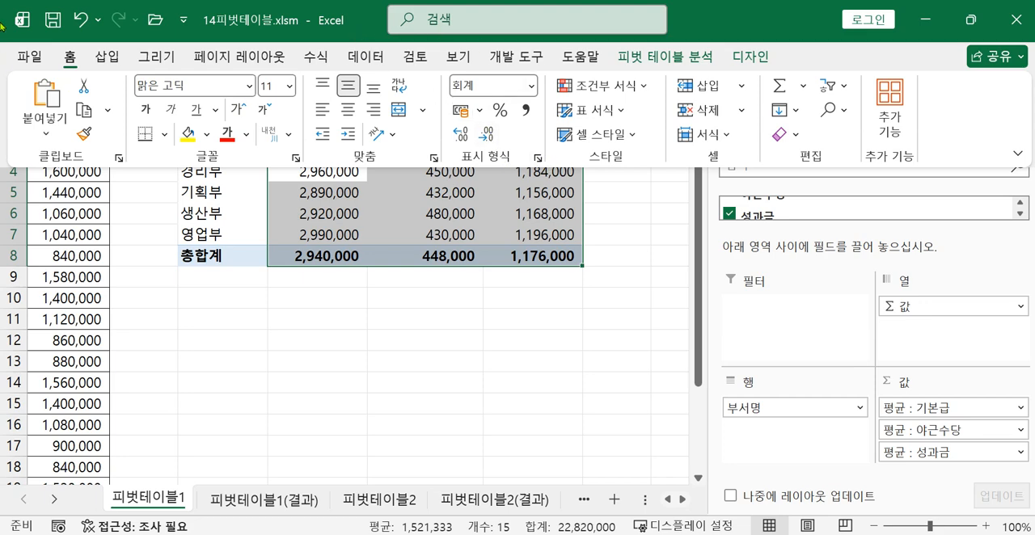
left_click(539, 161)
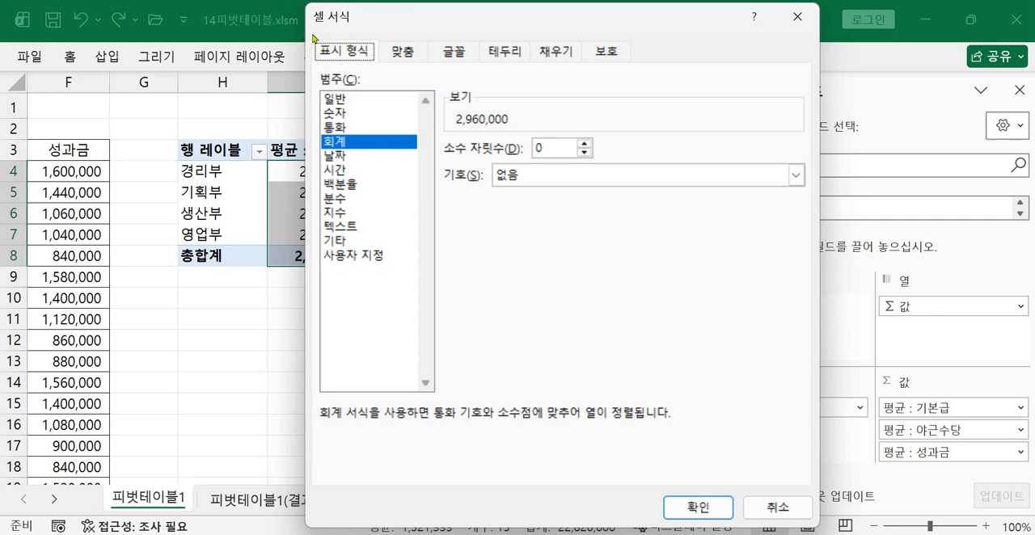
left_click(344, 119)
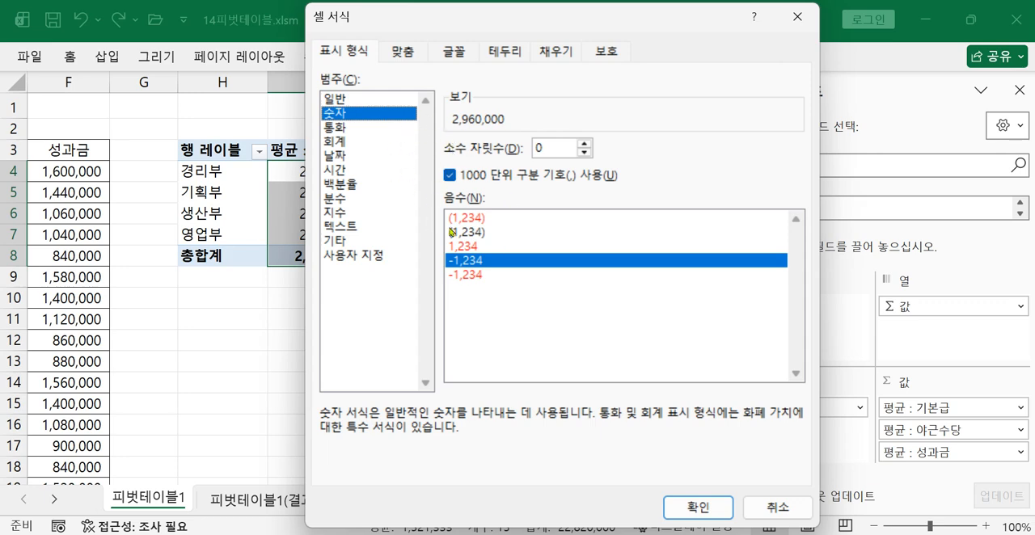
left_click(688, 509)
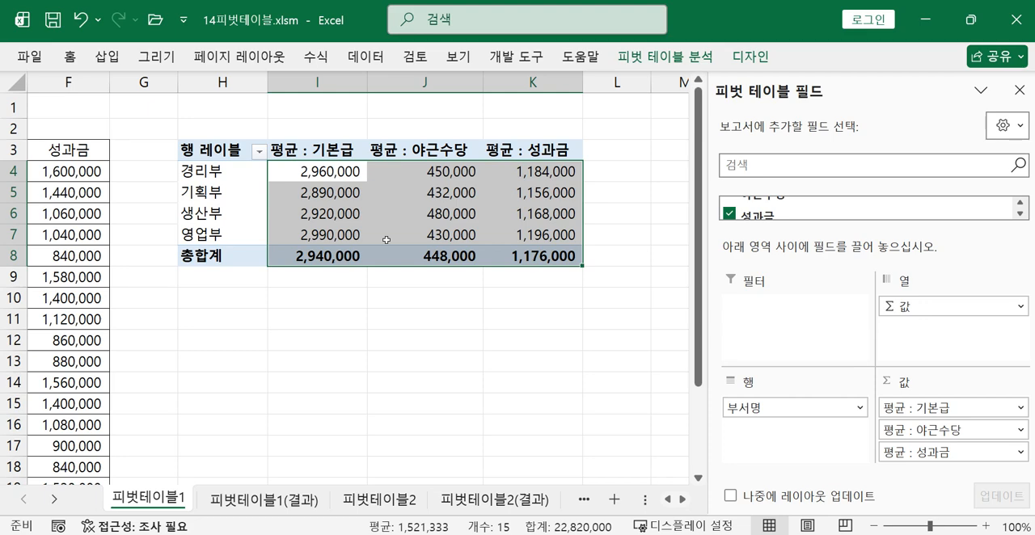
Apply the 연한 파랑, 피벗 스타일 보통 9 style to the pivot table and deselect the table
mouse_move(387, 240)
left_click(400, 220)
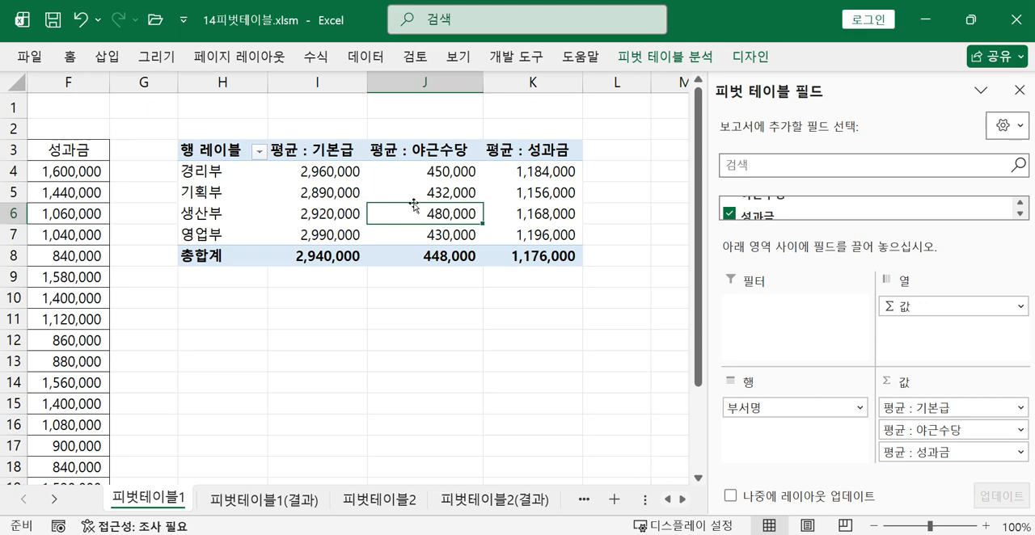
left_click(751, 58)
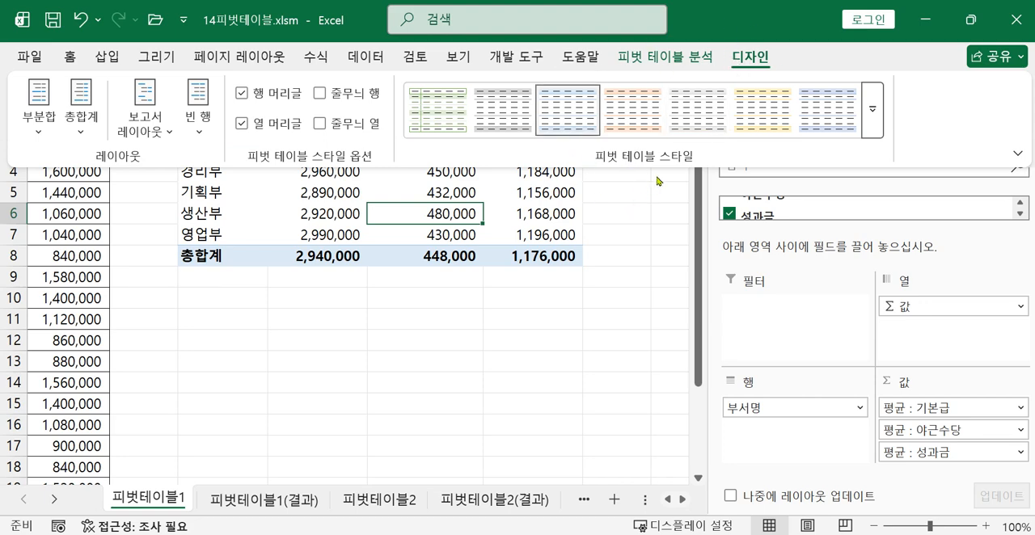
left_click(873, 110)
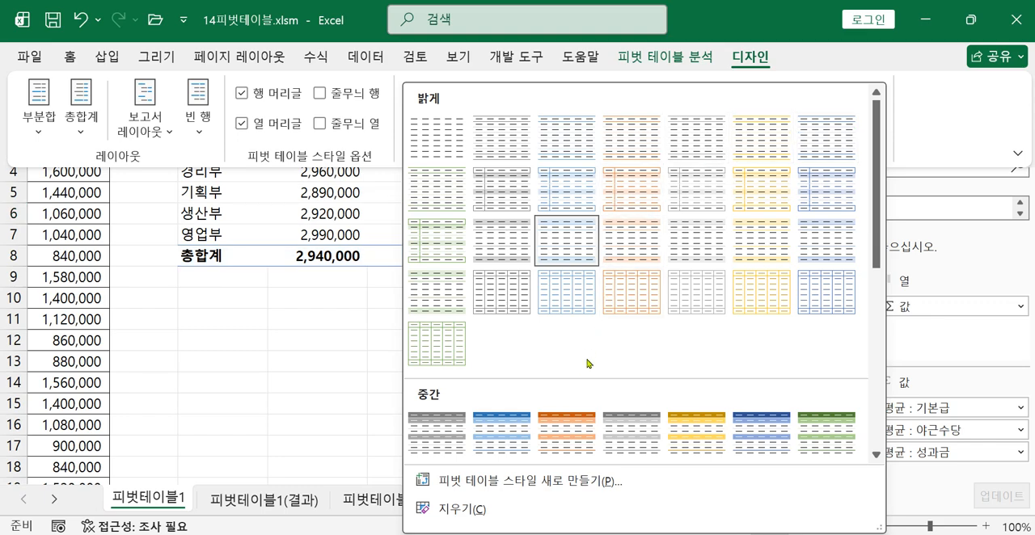
scroll(590, 363, "down", 3)
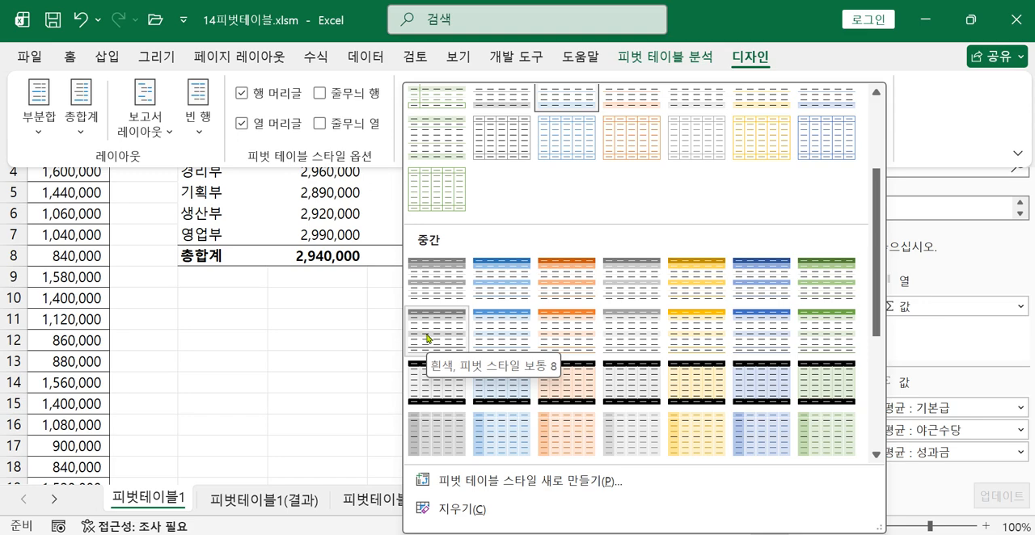
scroll(428, 338, "up", 3)
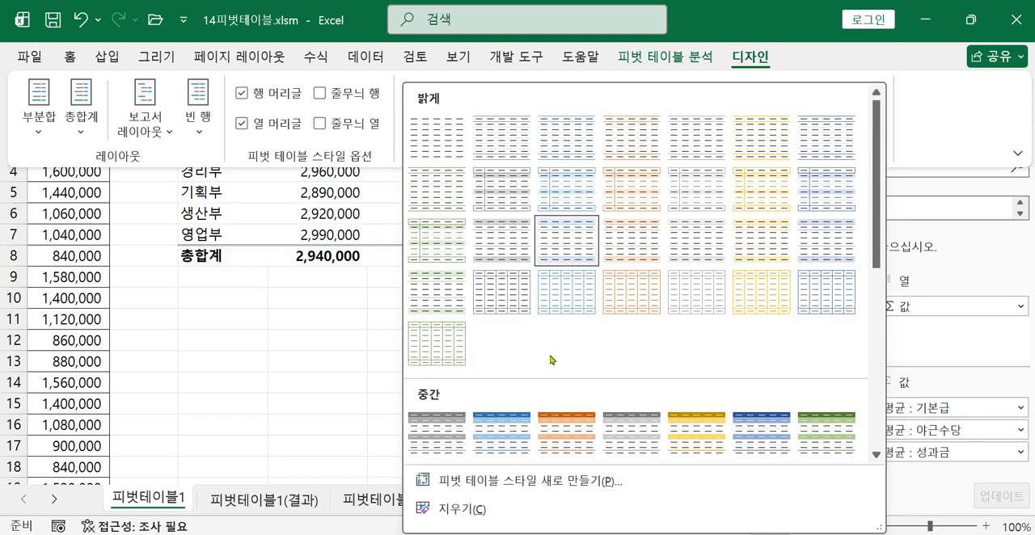
scroll(550, 354, "down", 5)
scroll(484, 322, "up", 3)
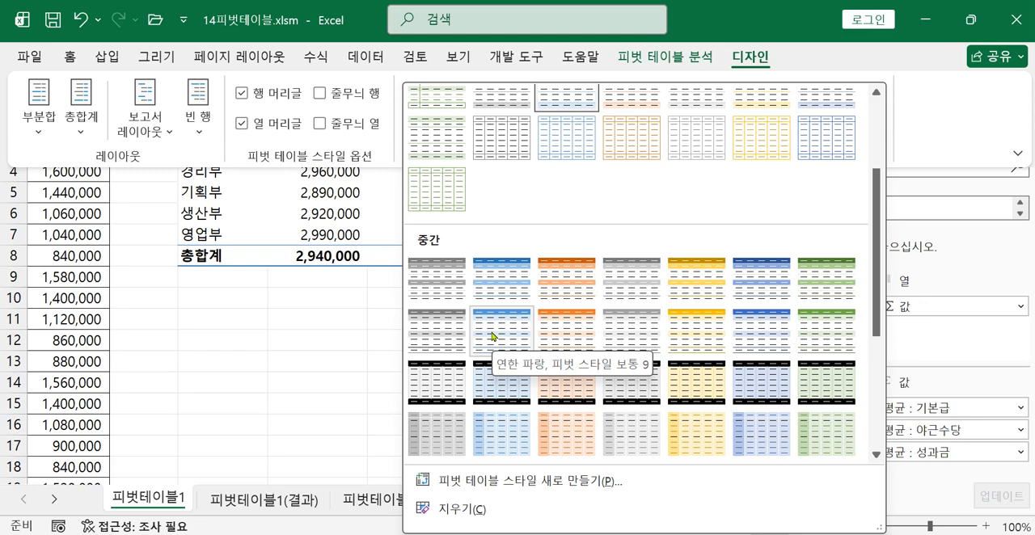
left_click(492, 337)
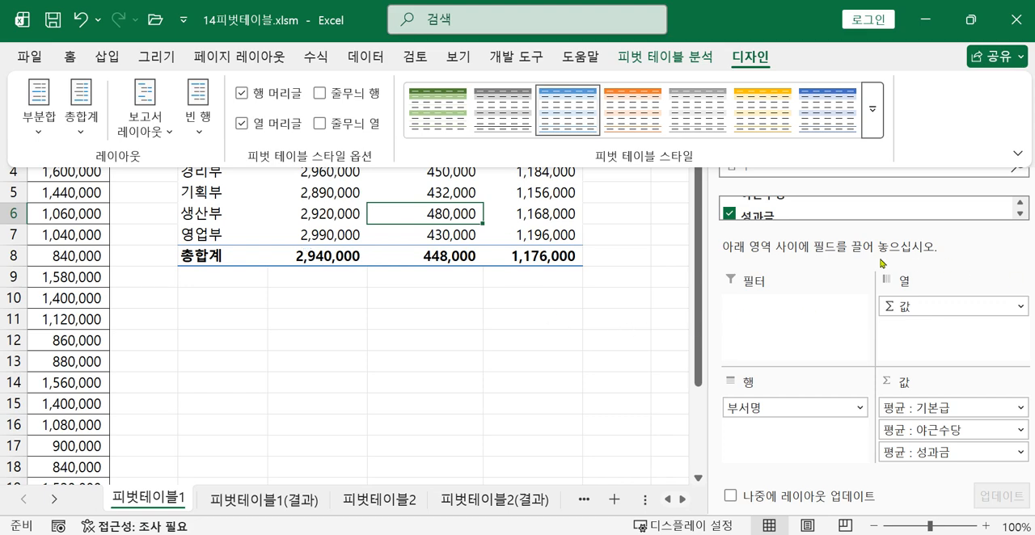
left_click(629, 304)
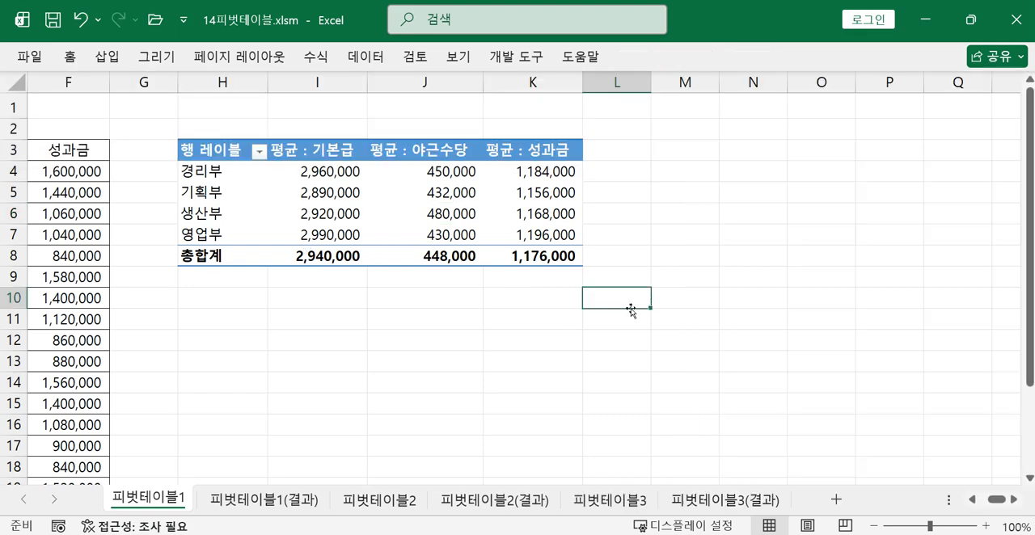
left_click(343, 217)
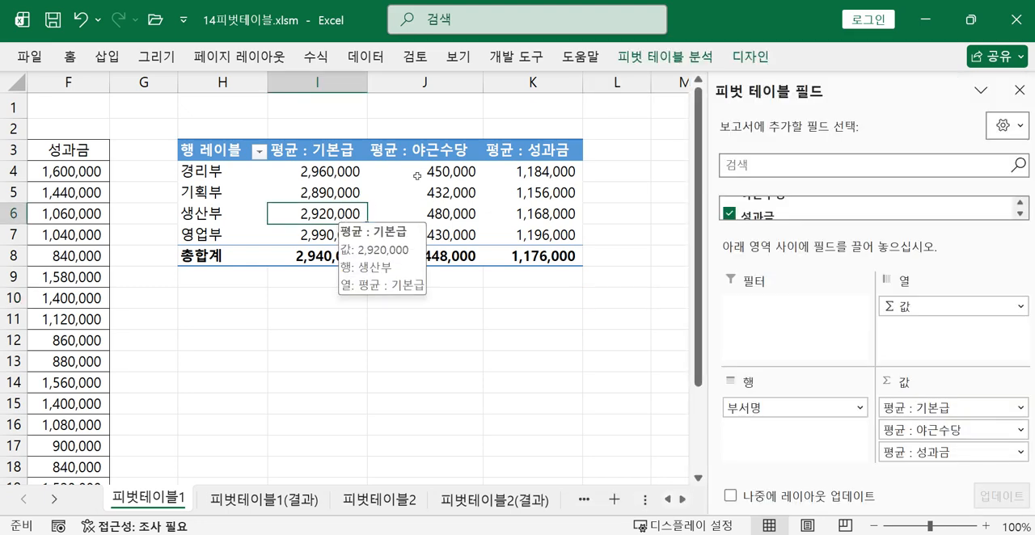
left_click(756, 59)
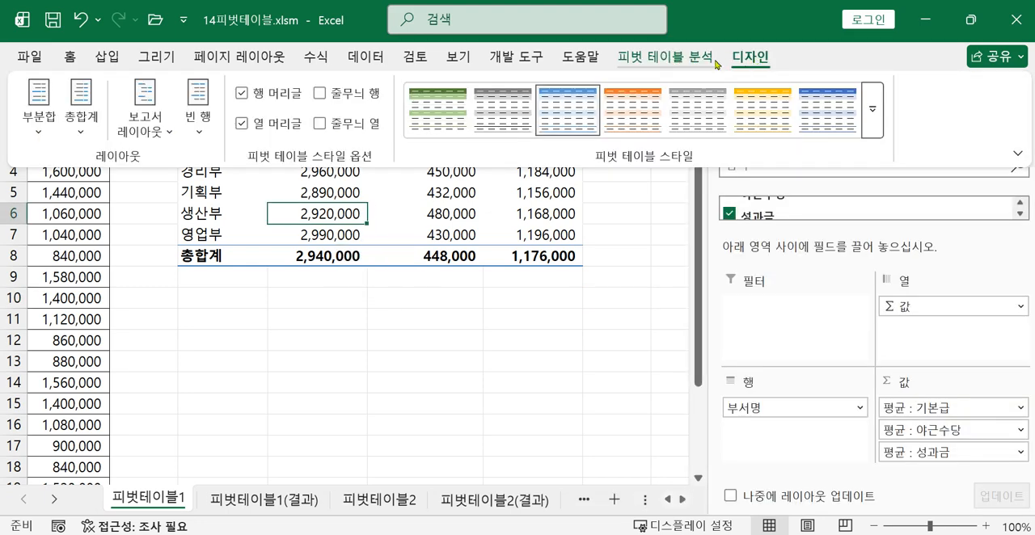
left_click(377, 236)
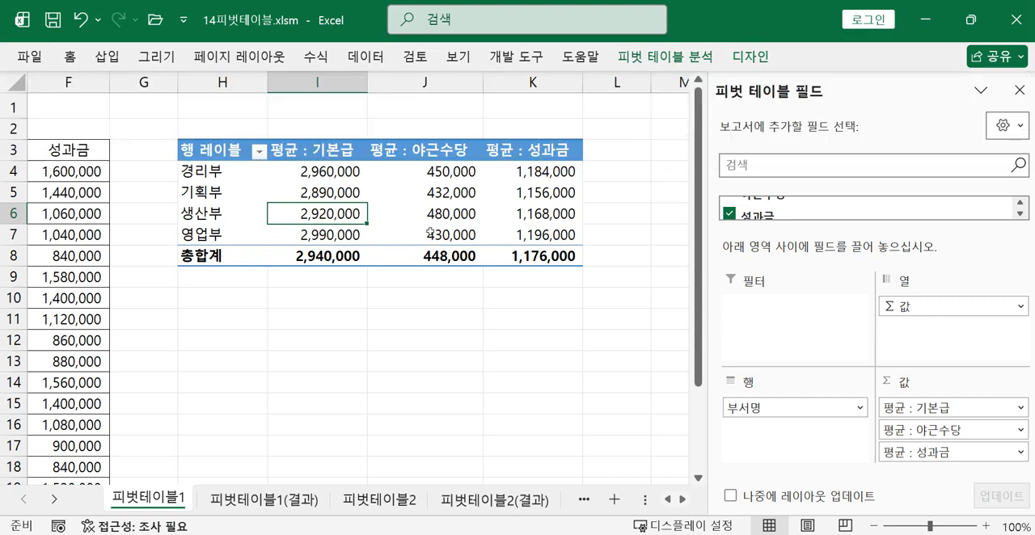
left_click(377, 236)
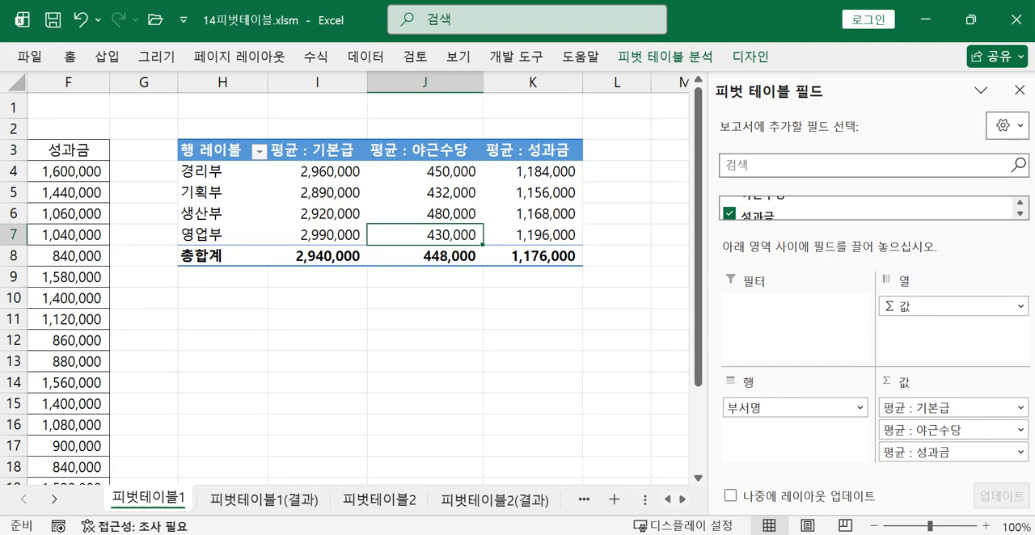
Read the 피벗테이블2 task in the task photo and insert a pivot table from A3:F16 at cell H3 of the existing 피벗테이블2 sheet
key("alt+Tab")
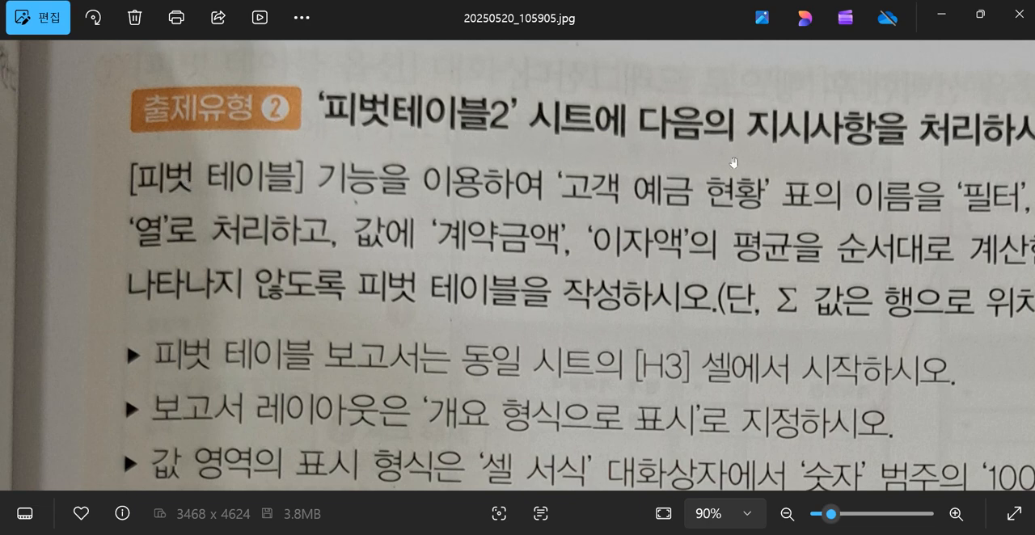
left_click_drag(733, 161, 670, 174)
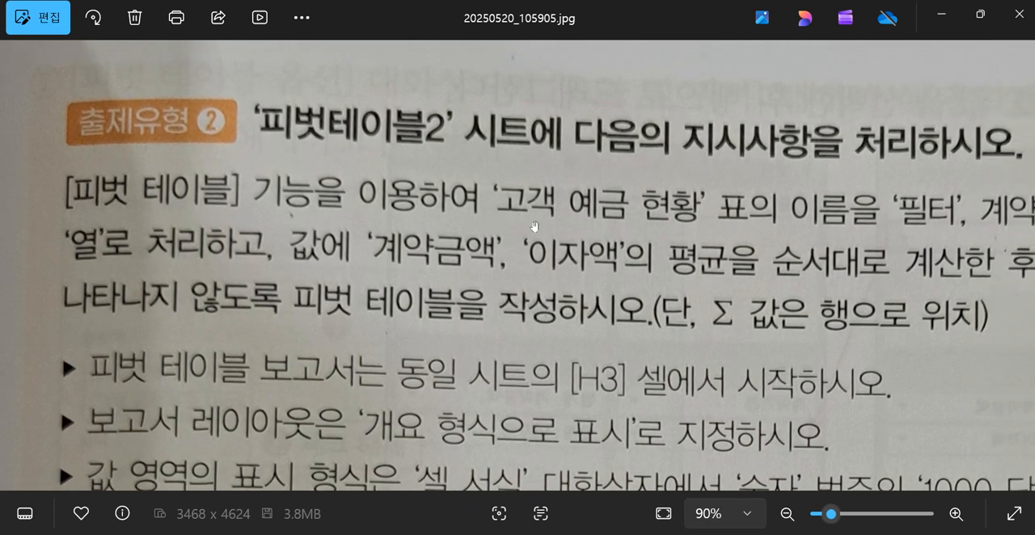
left_click_drag(883, 359, 820, 309)
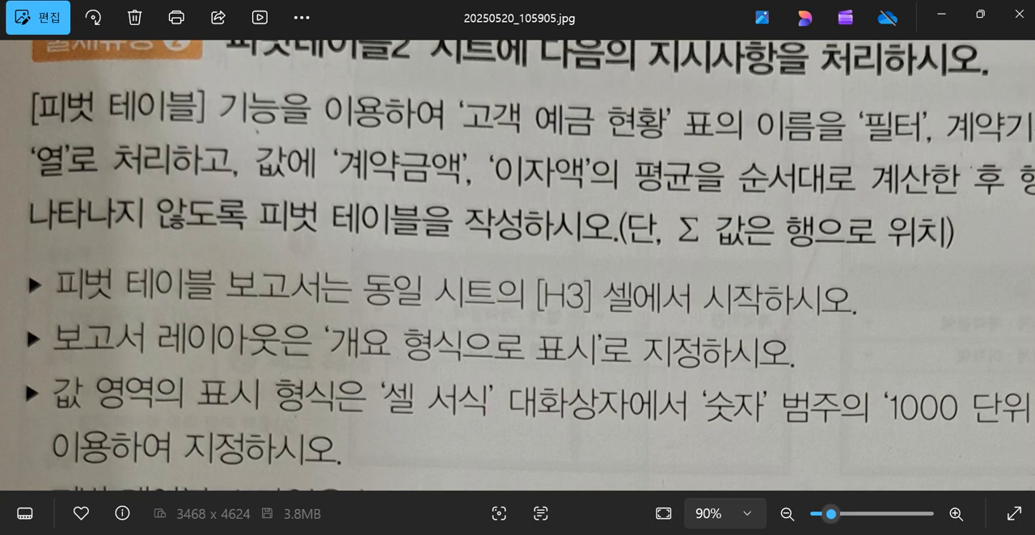
key("alt+Tab")
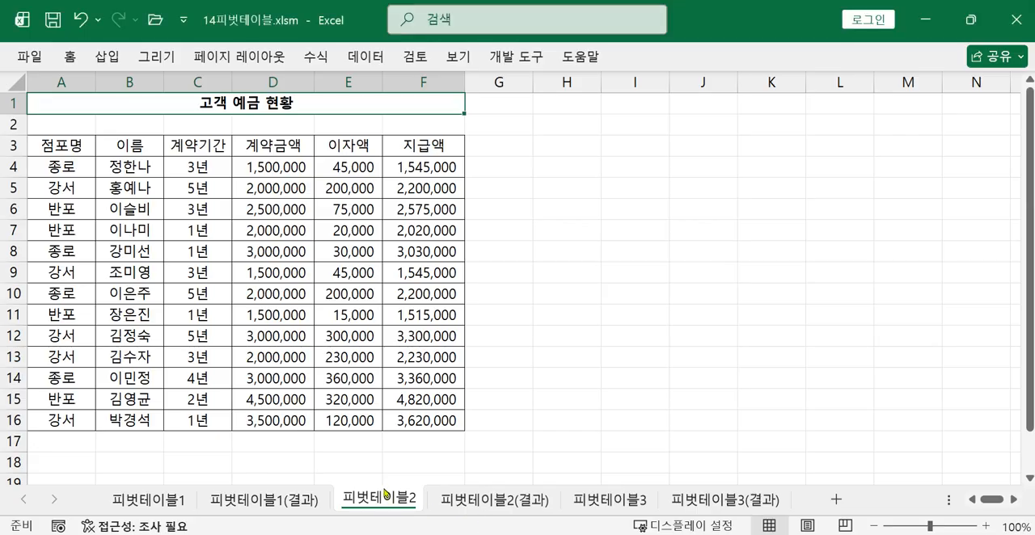
left_click_drag(61, 146, 406, 416)
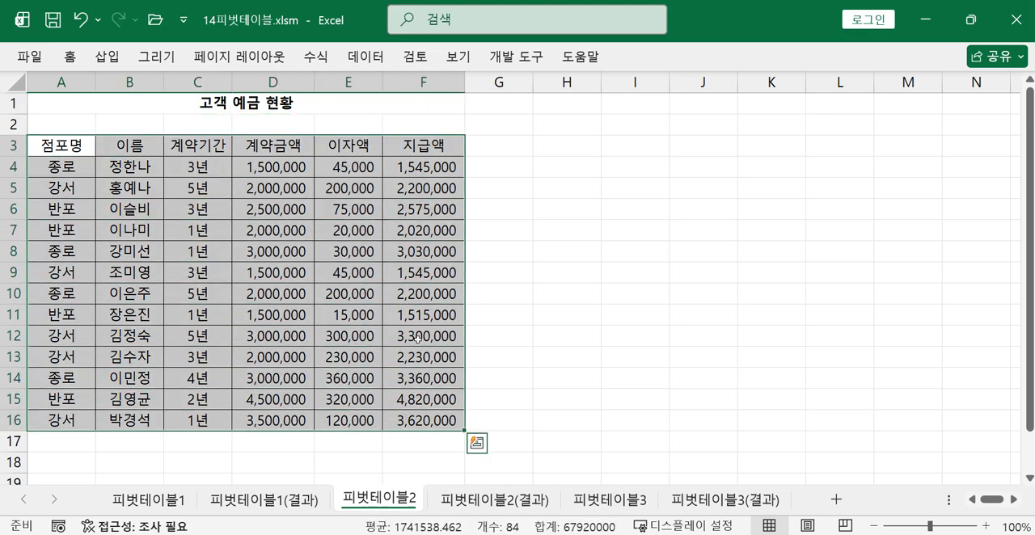
left_click(105, 58)
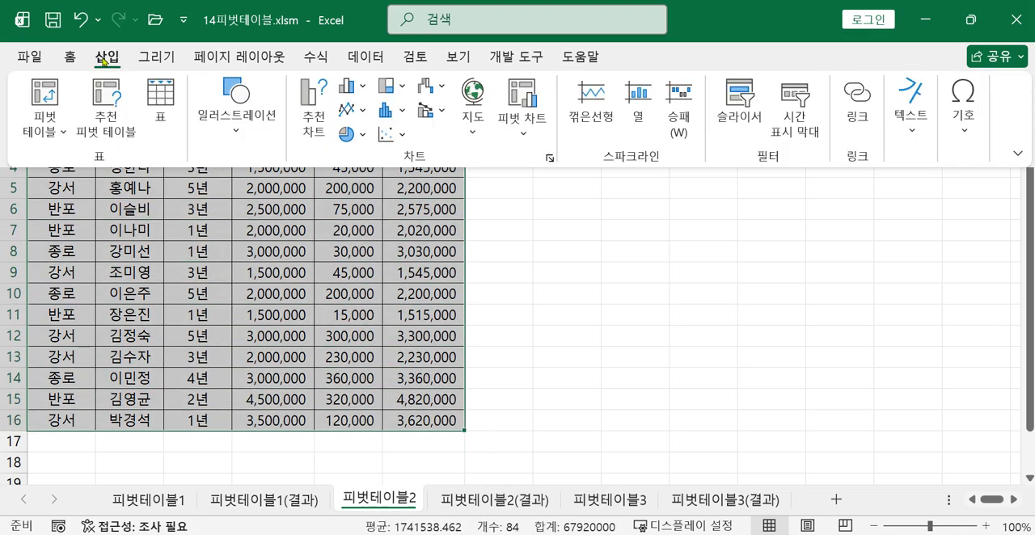
left_click(45, 98)
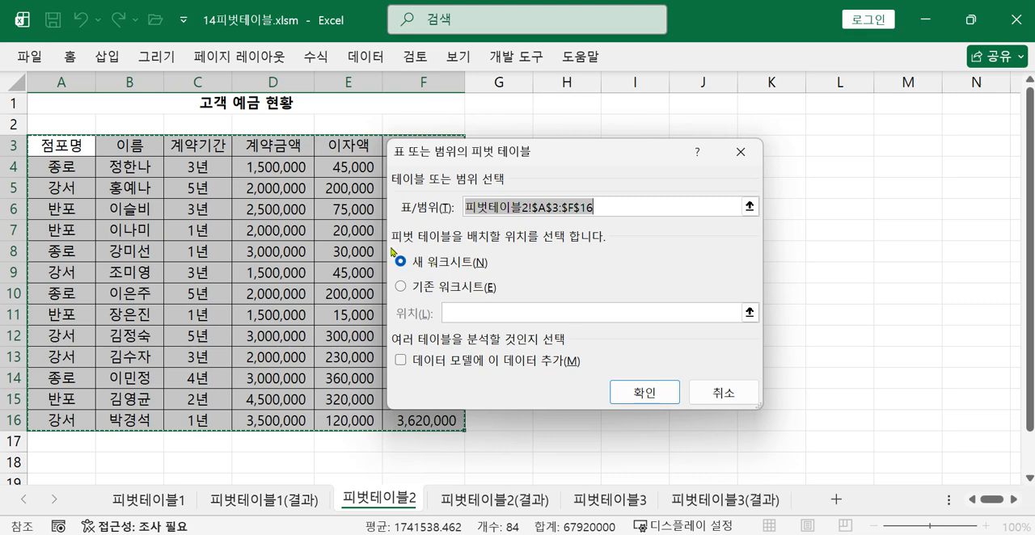
left_click(404, 288)
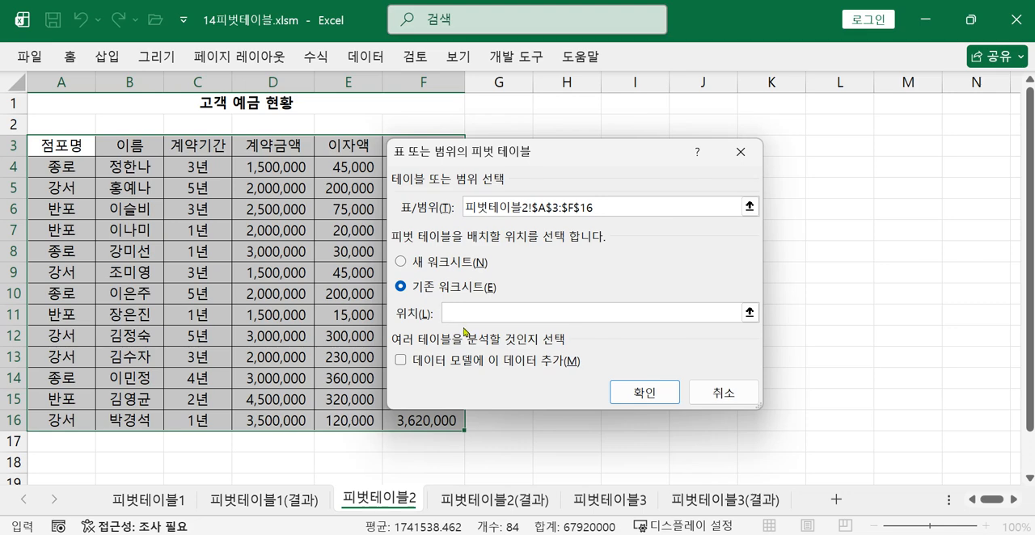
left_click_drag(540, 154, 798, 179)
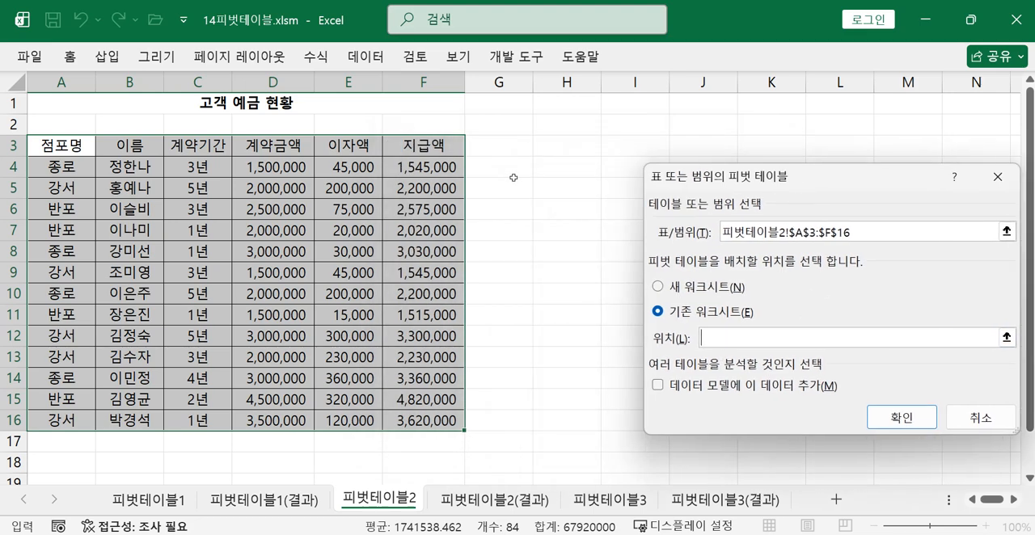
left_click(558, 146)
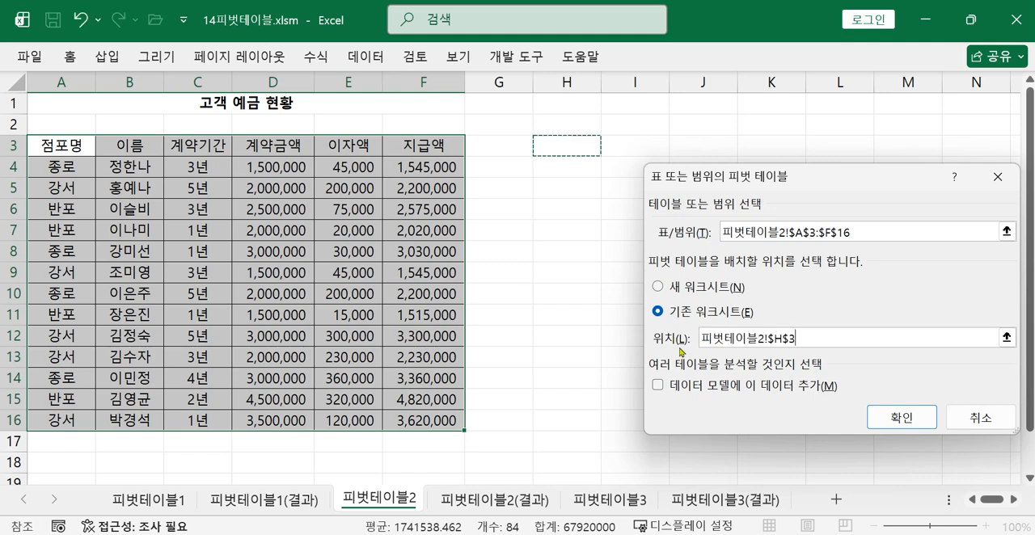
left_click(900, 421)
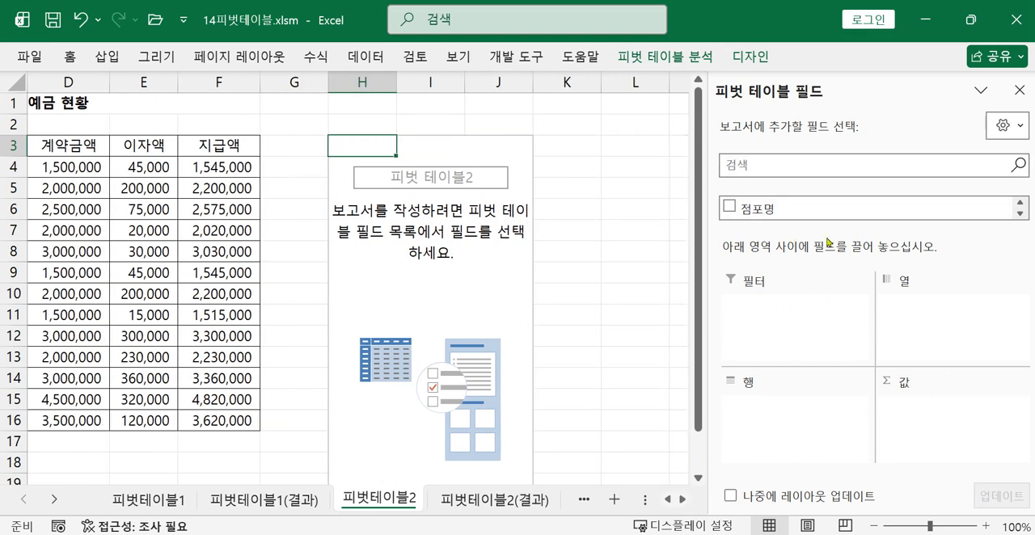
Check the field layout in the task photo and place 이름 in 필터, 계약기간 in 행 and 점포명 in 열
left_click_drag(869, 235, 867, 263)
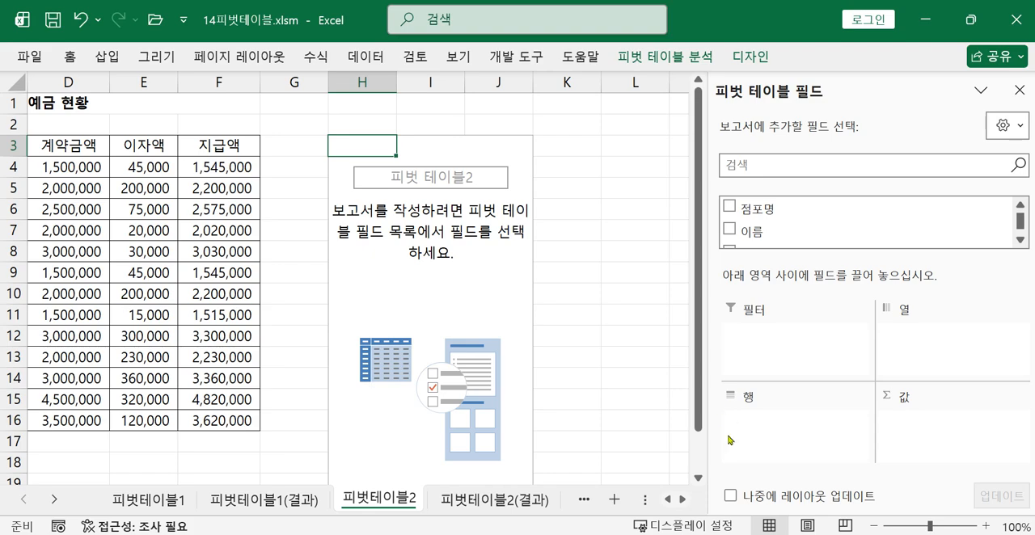
mouse_move(853, 534)
left_click(813, 497)
left_click_drag(673, 261, 563, 300)
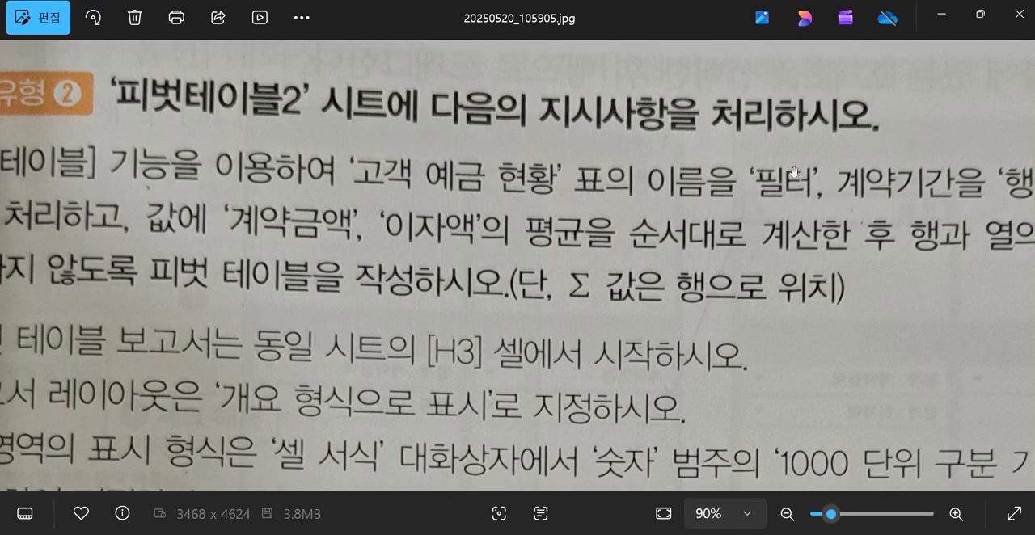
left_click(943, 17)
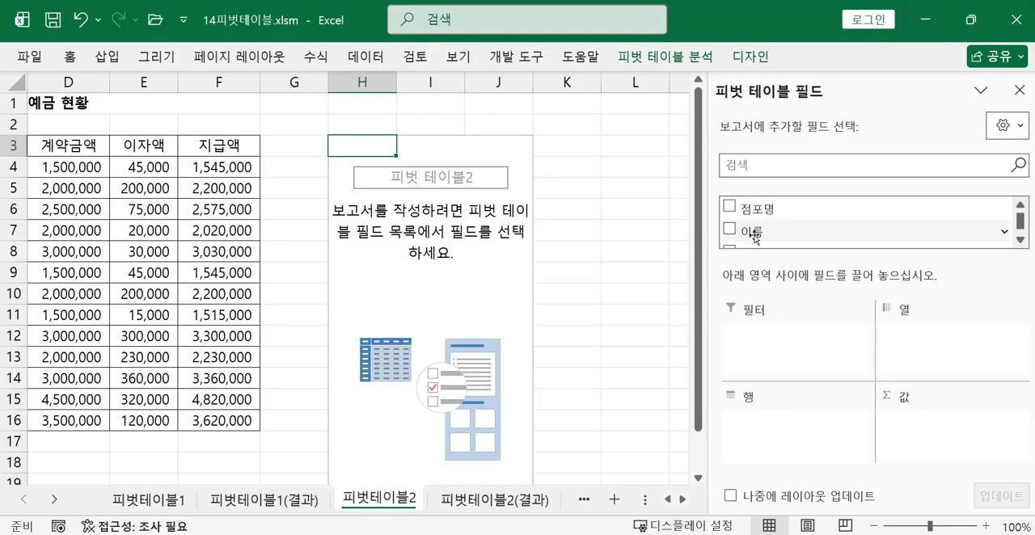
left_click_drag(754, 237, 785, 354)
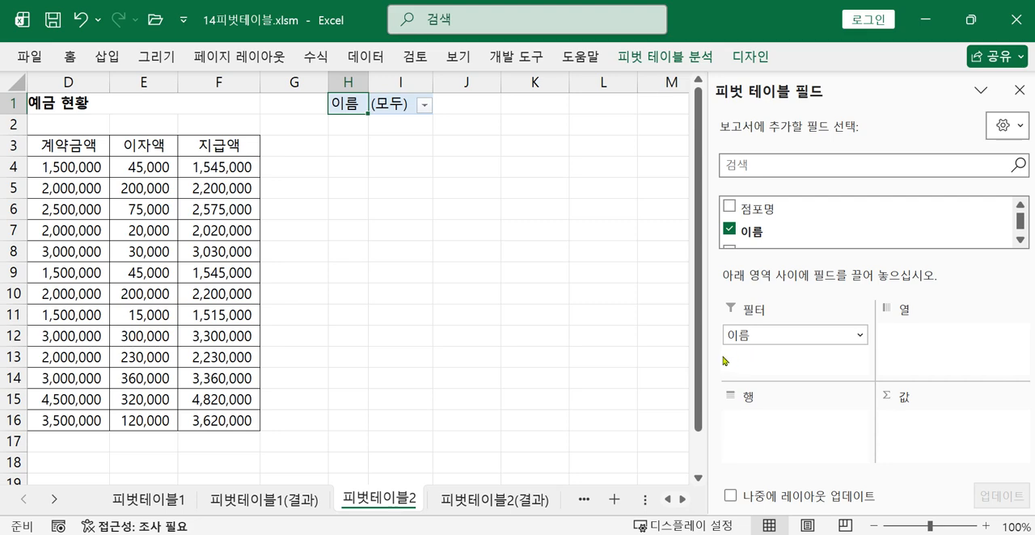
scroll(841, 231, "down", 1)
left_click_drag(786, 208, 809, 430)
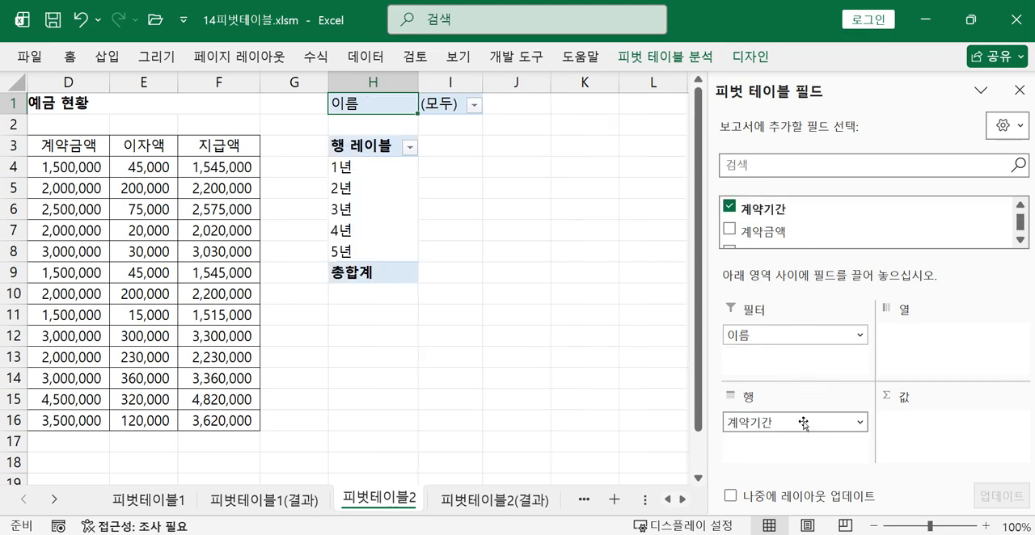
scroll(831, 232, "up", 1)
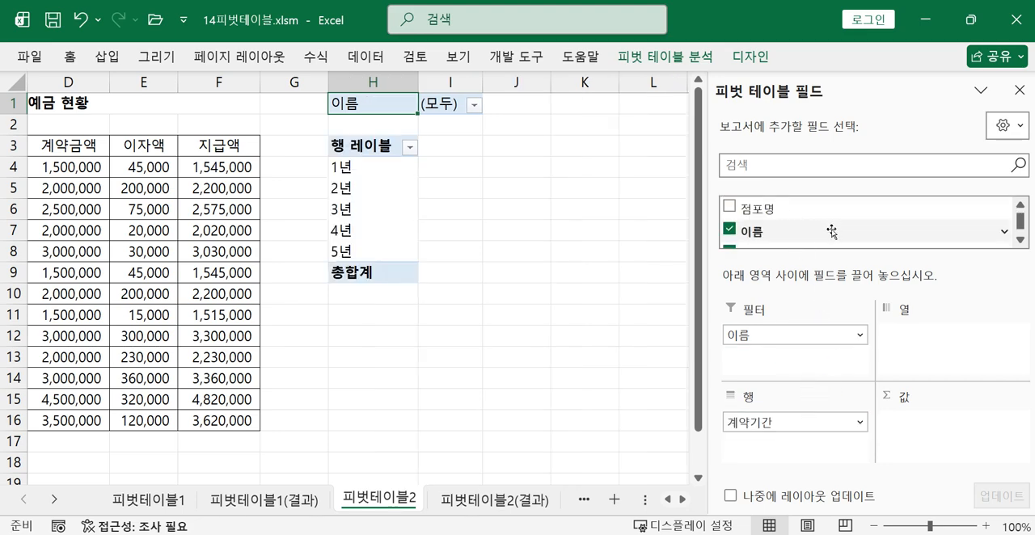
left_click_drag(786, 208, 932, 343)
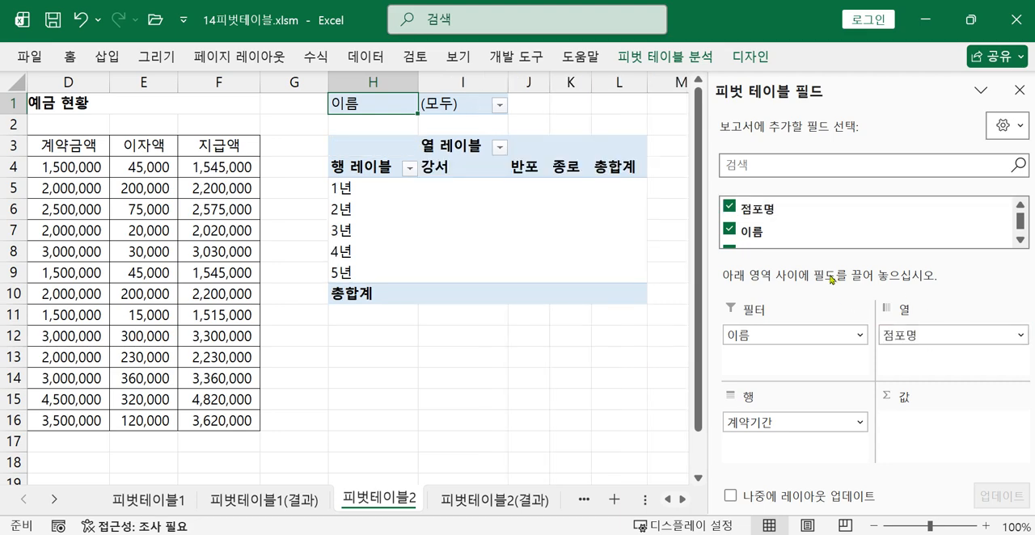
Add 계약금액 and 이자액, in that order, to the pivot table's 값 area
left_click(1021, 241)
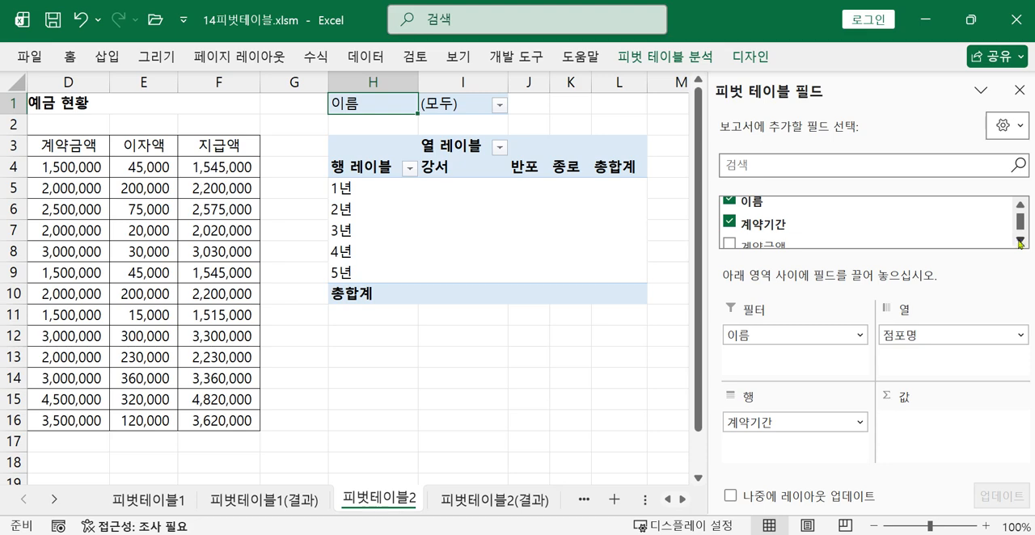
left_click(1021, 241)
left_click(1020, 241)
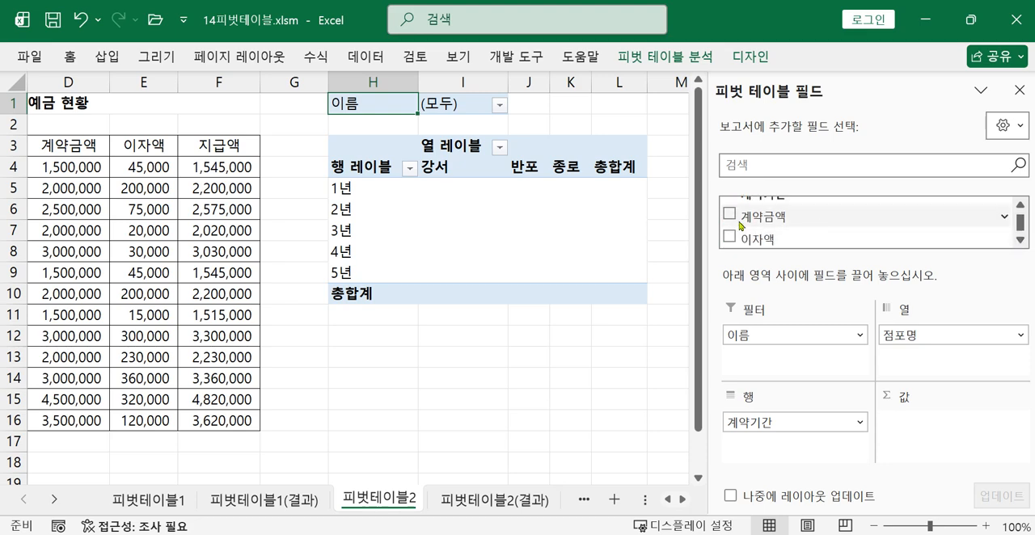
left_click_drag(764, 217, 919, 428)
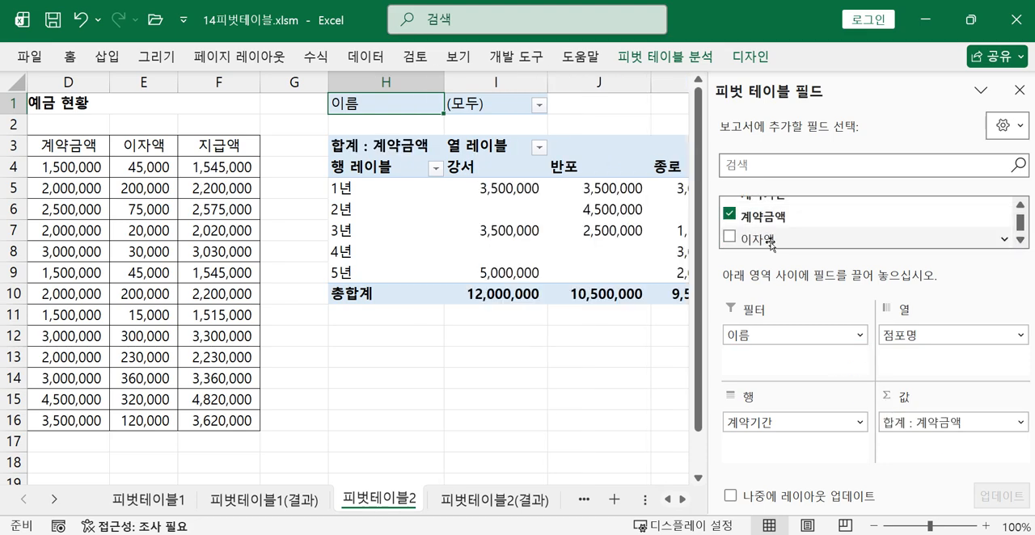
left_click_drag(773, 238, 971, 452)
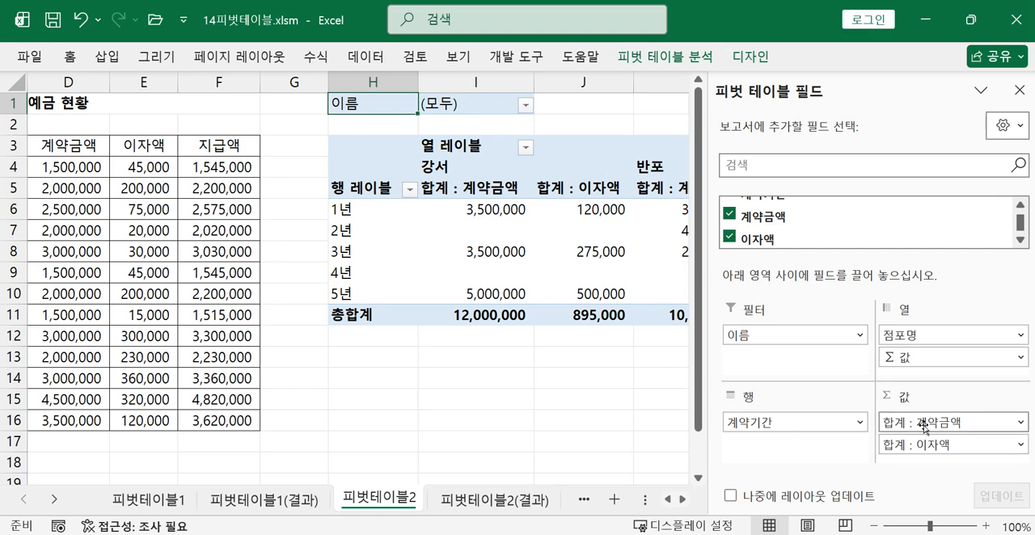
Change the summary calculation of the 계약금액 and 이자액 value fields to 평균
left_click(925, 429)
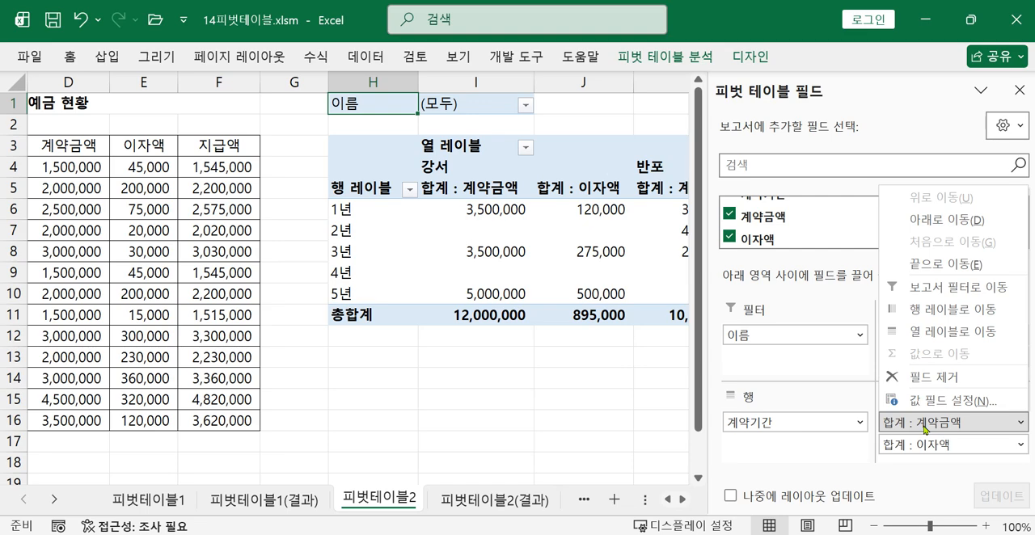
left_click(933, 402)
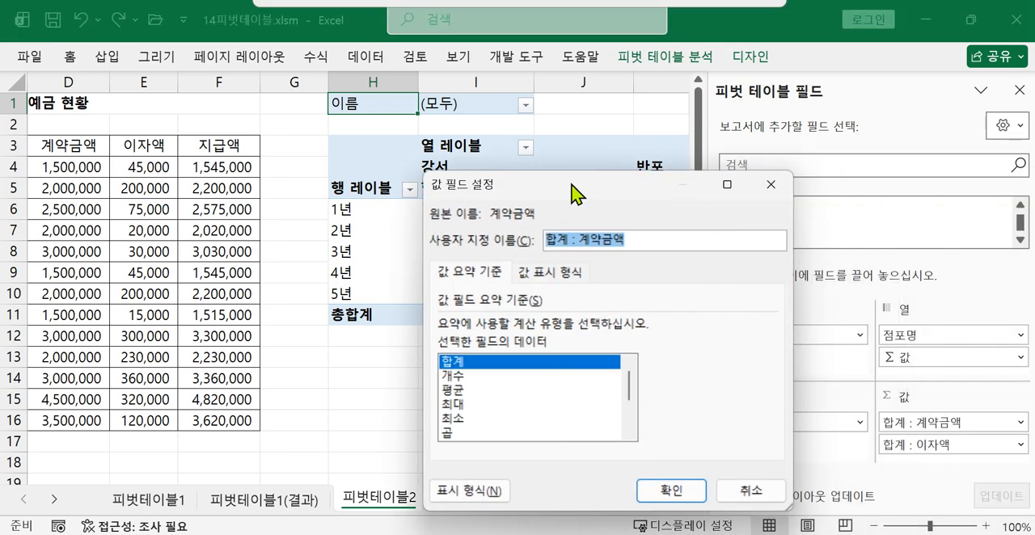
left_click(481, 334)
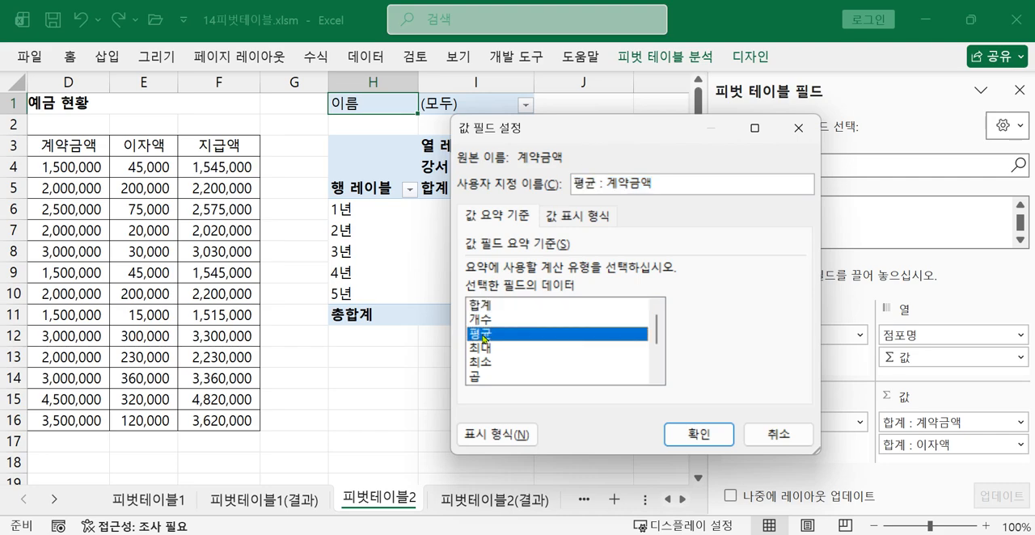
left_click(697, 435)
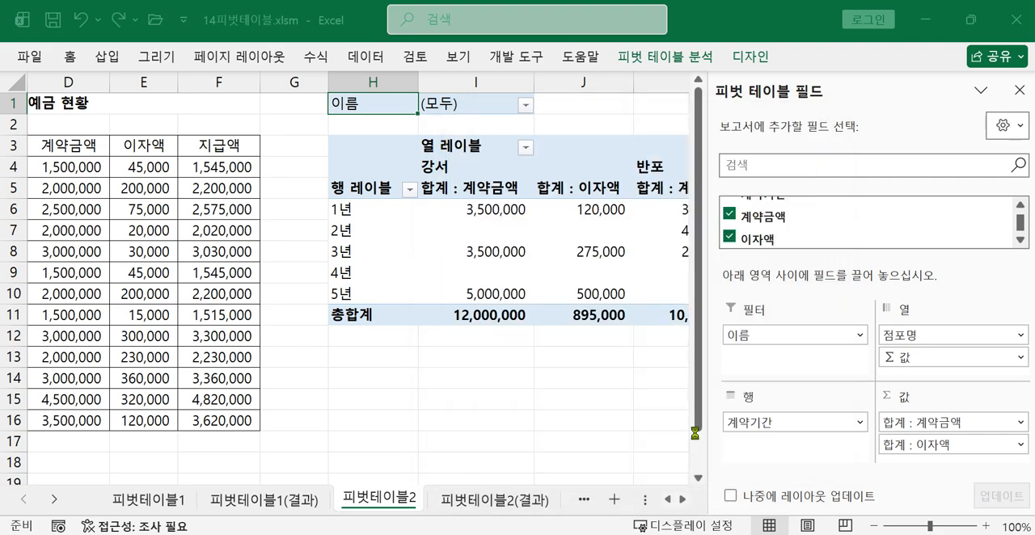
left_click(918, 450)
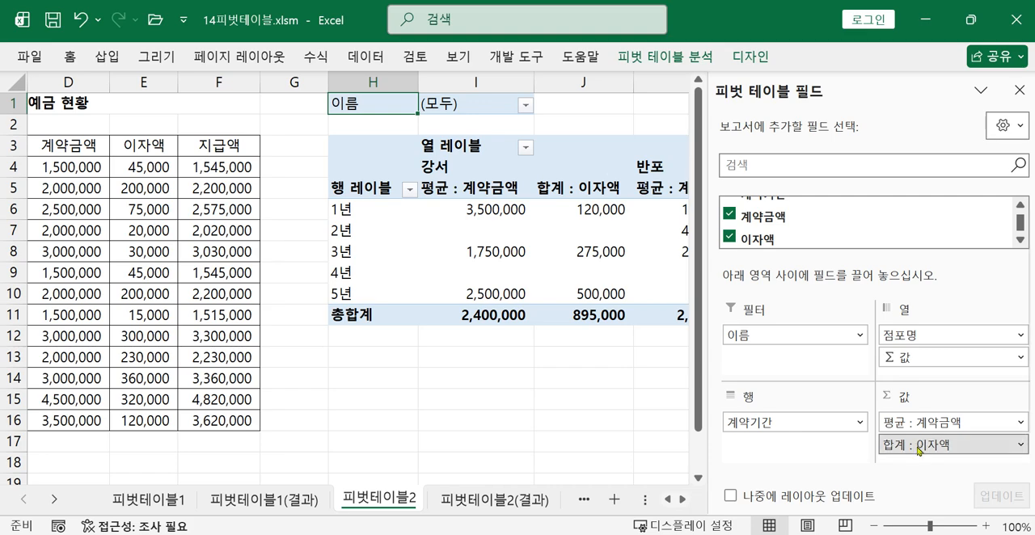
left_click(926, 428)
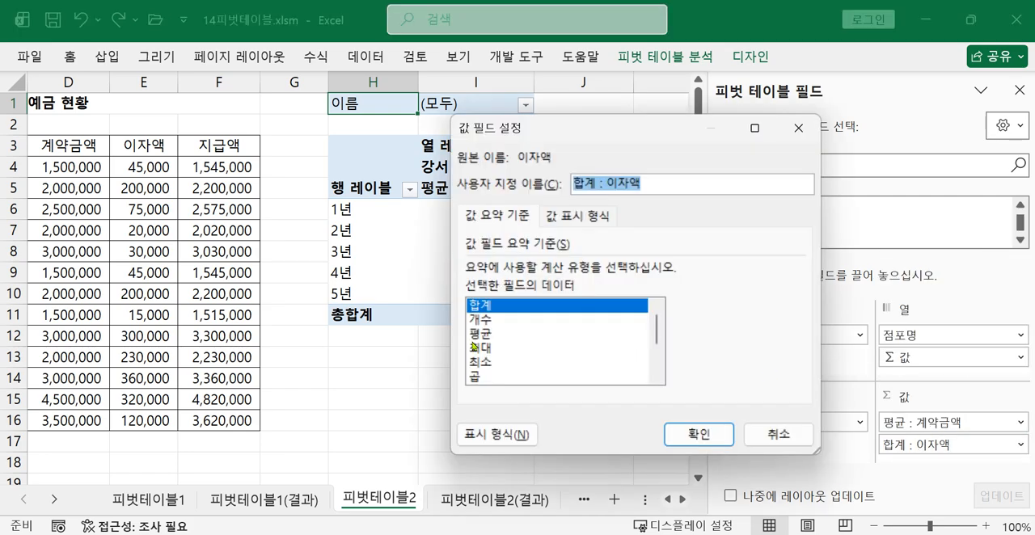
left_click(481, 335)
left_click(694, 436)
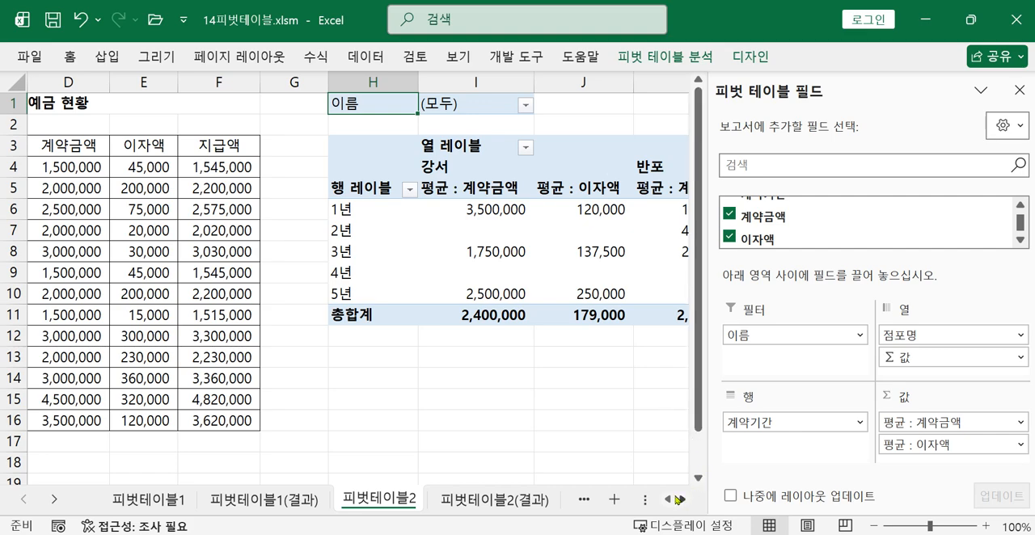
Read the grand total and Σ 값 placement instructions for 피벗테이블2 in the task photo
mouse_move(686, 534)
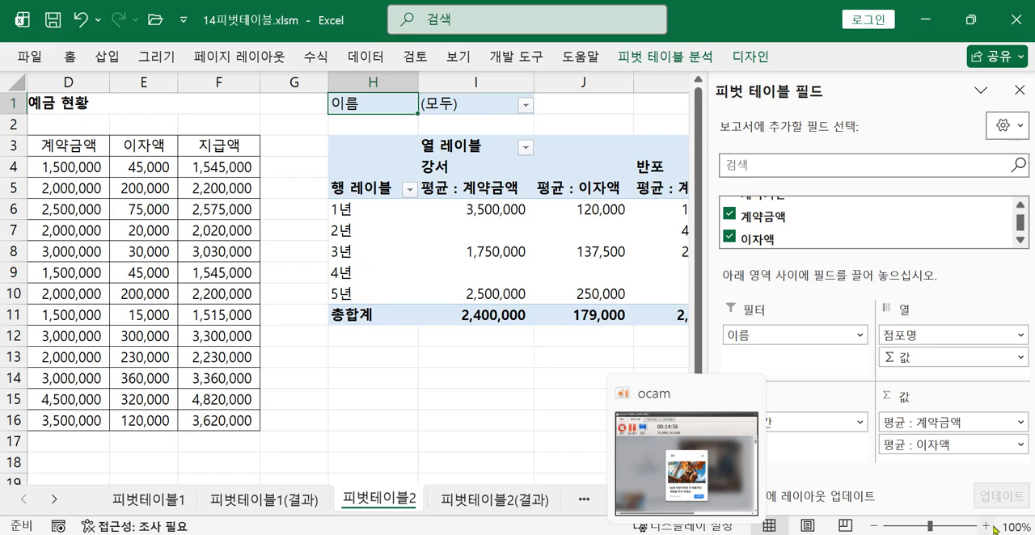
left_click(827, 534)
left_click_drag(746, 323, 581, 321)
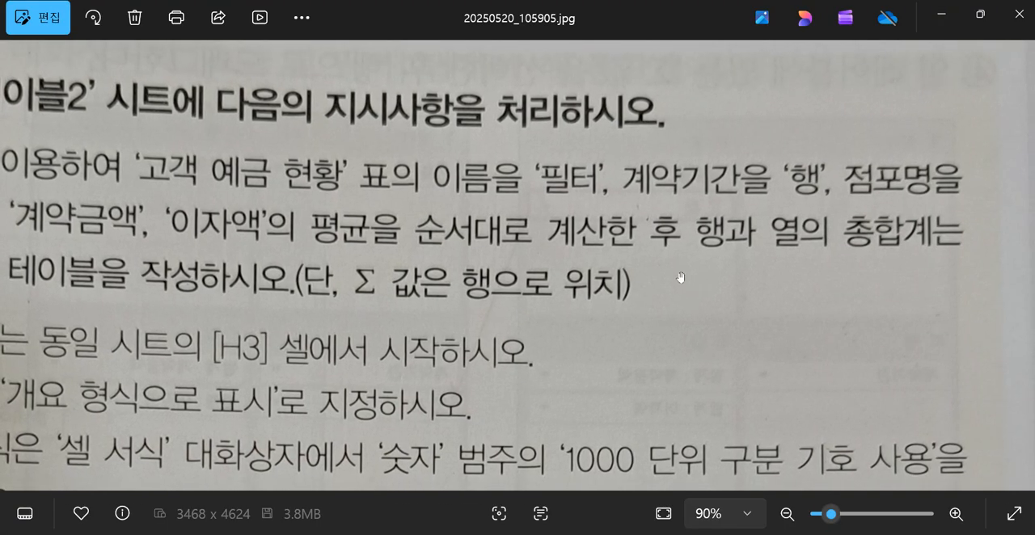
left_click_drag(668, 272, 1023, 257)
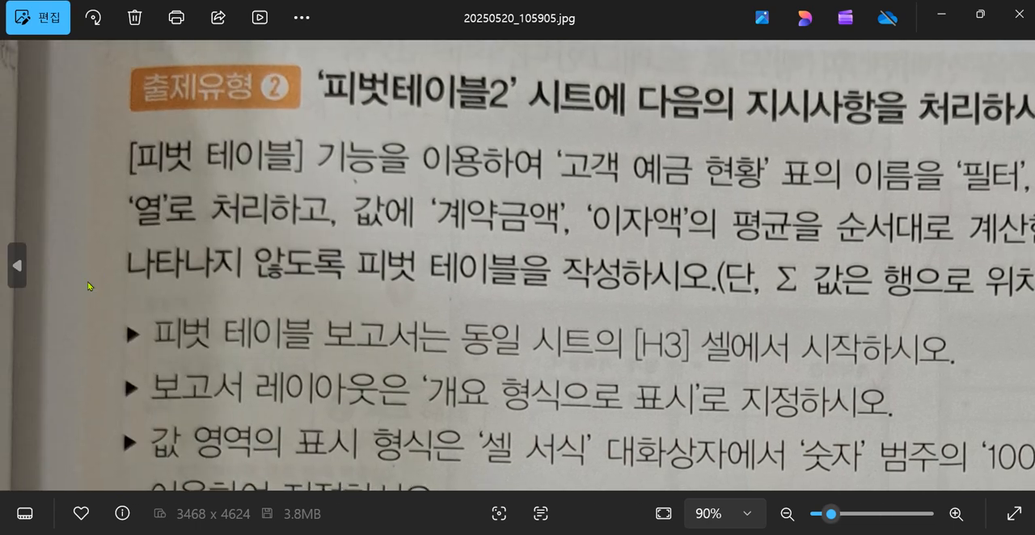
left_click_drag(666, 280, 199, 280)
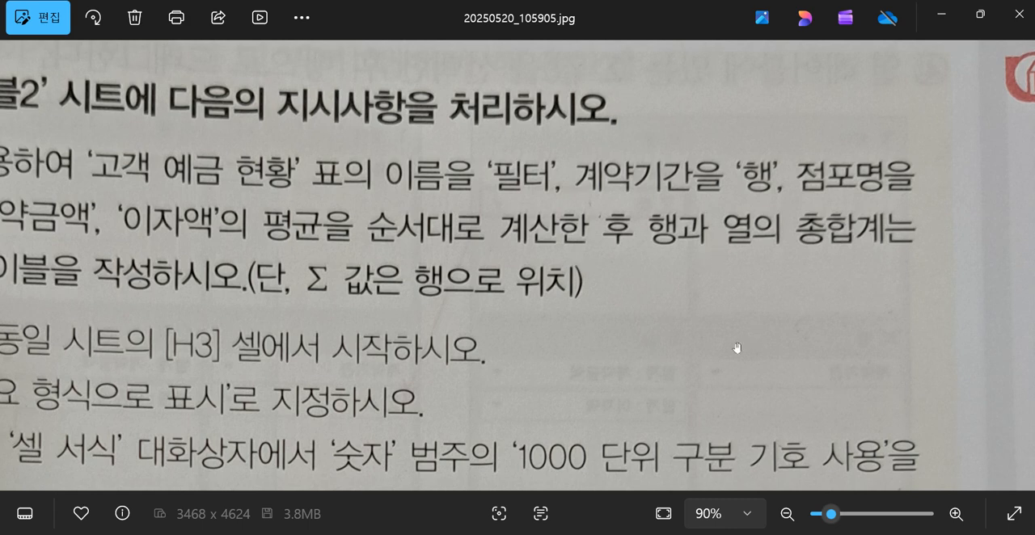
key("alt+Tab")
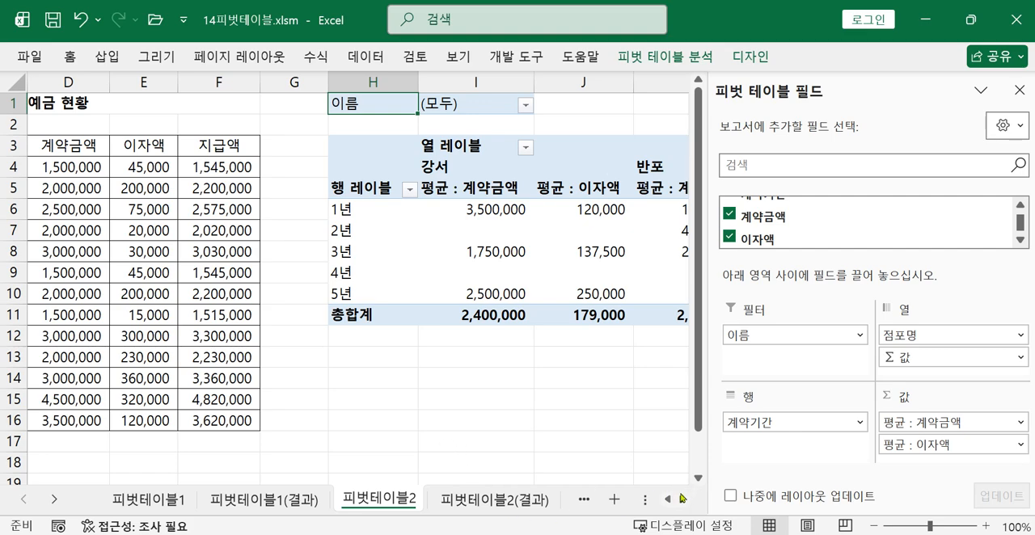
Examine the 총합계 row and the 전체 평균 columns of the pivot table
left_click(356, 318)
left_click_drag(361, 315, 610, 326)
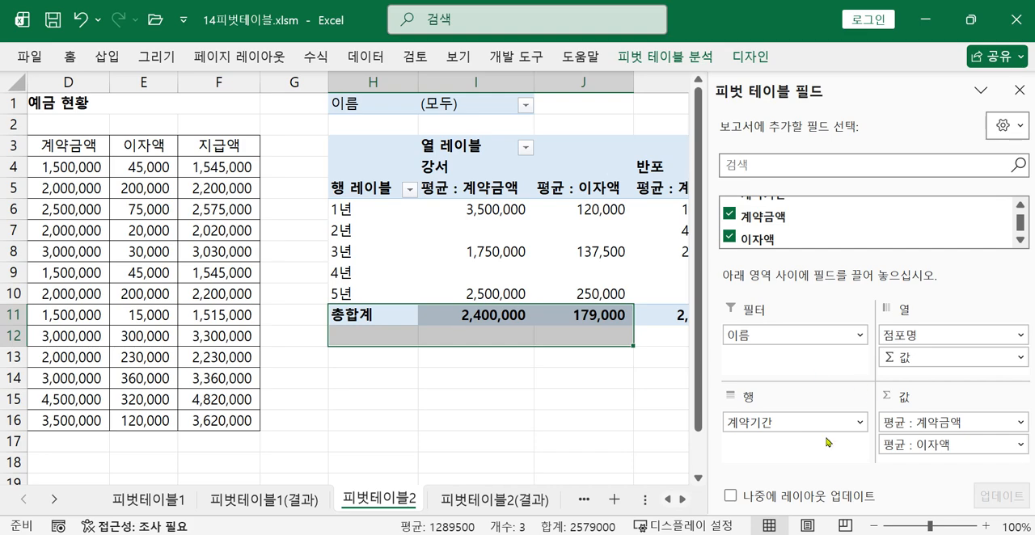
left_click(684, 499)
left_click(684, 500)
left_click(684, 500)
left_click(683, 500)
left_click(684, 500)
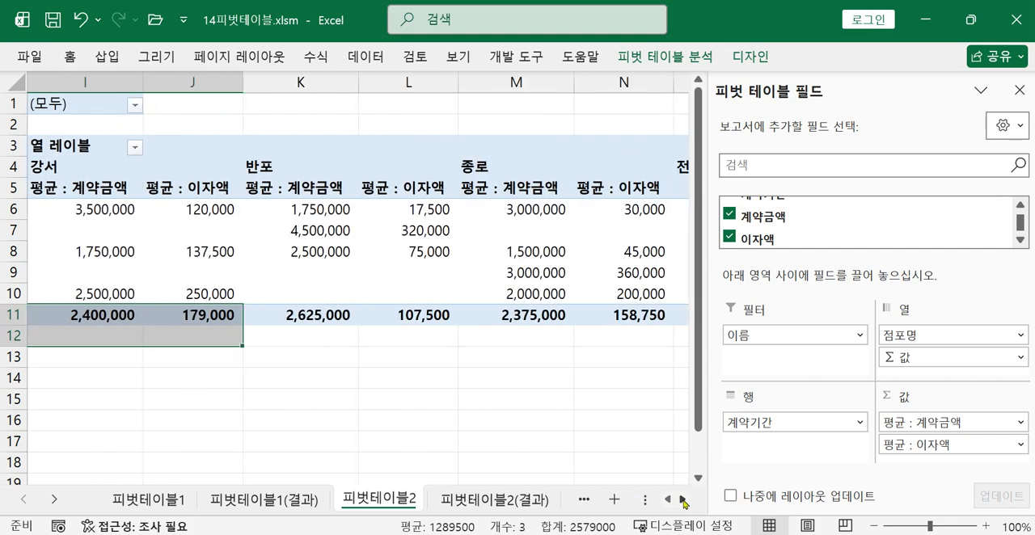
left_click(684, 500)
left_click(683, 500)
left_click(684, 499)
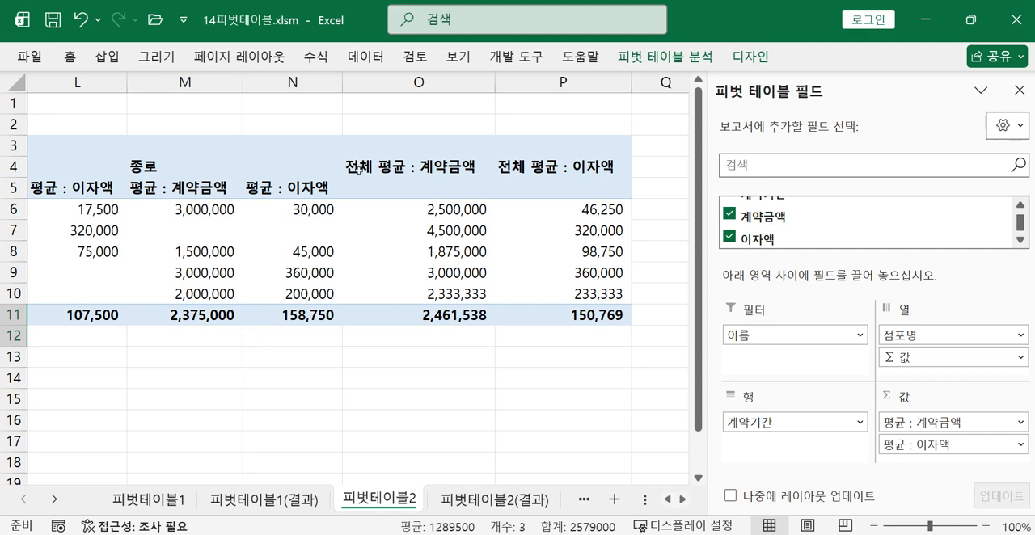
Try to delete the 전체 평균 cells O3:P11 from the pivot table
left_click_drag(389, 145, 555, 305)
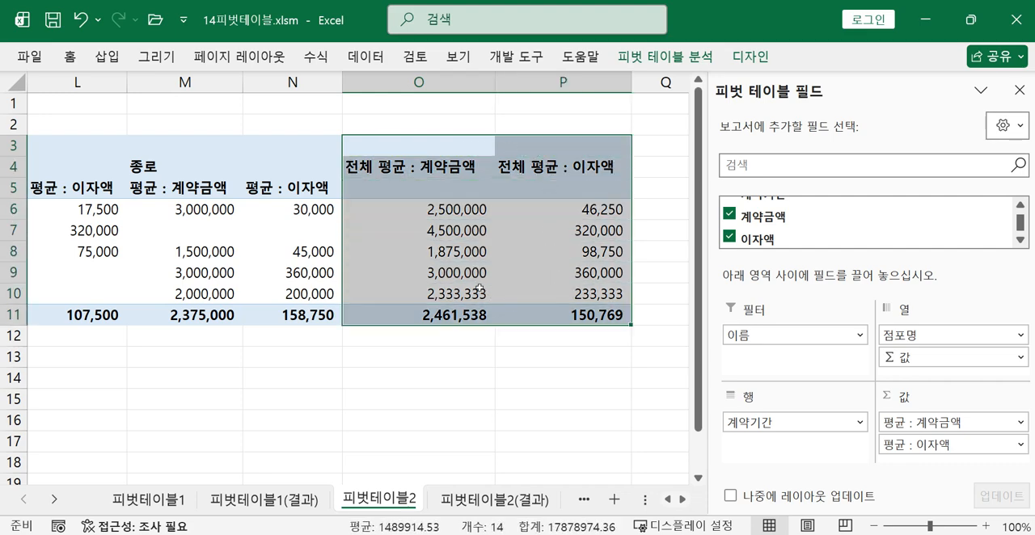
left_click(71, 82)
left_click(573, 214)
left_click_drag(422, 145, 590, 313)
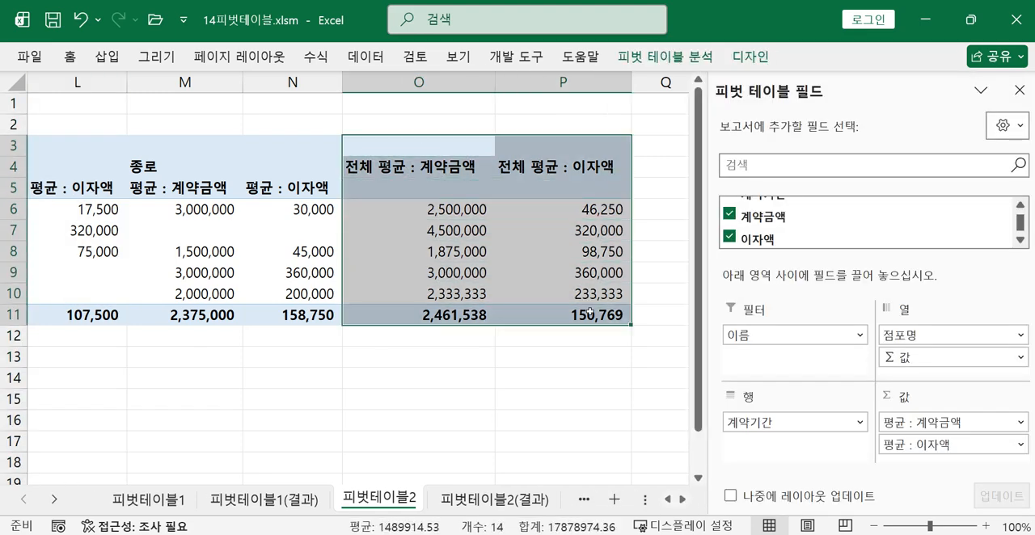
left_click(71, 56)
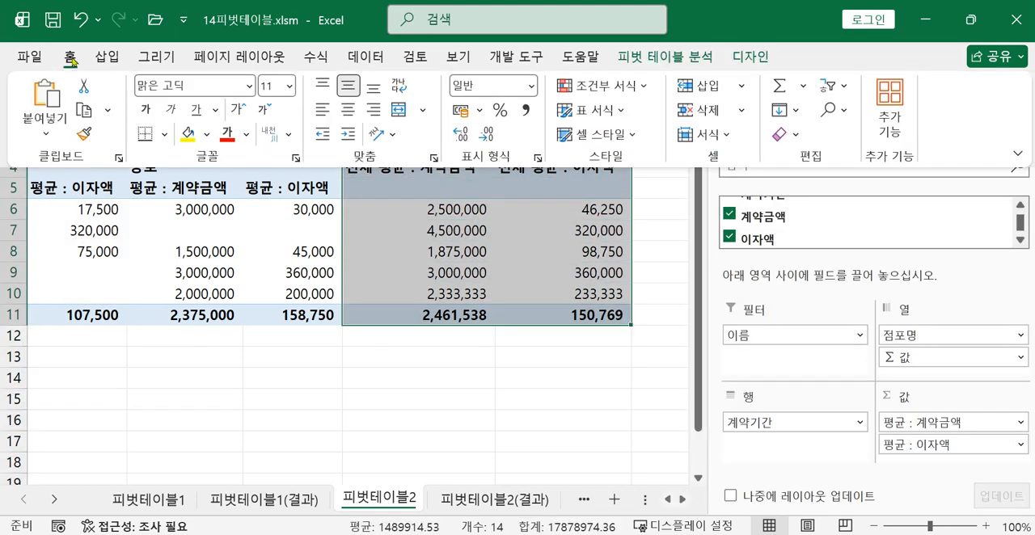
left_click(701, 117)
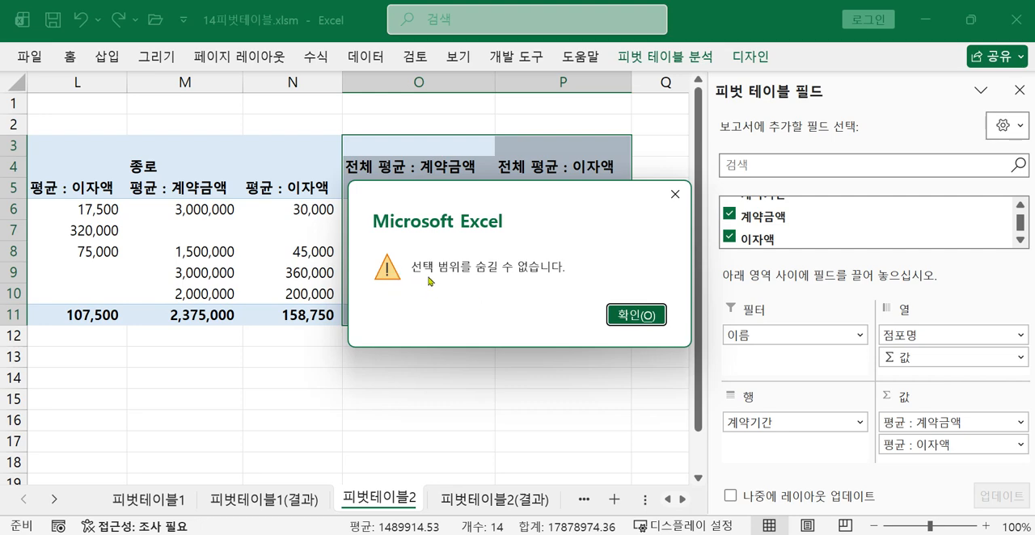
left_click(675, 194)
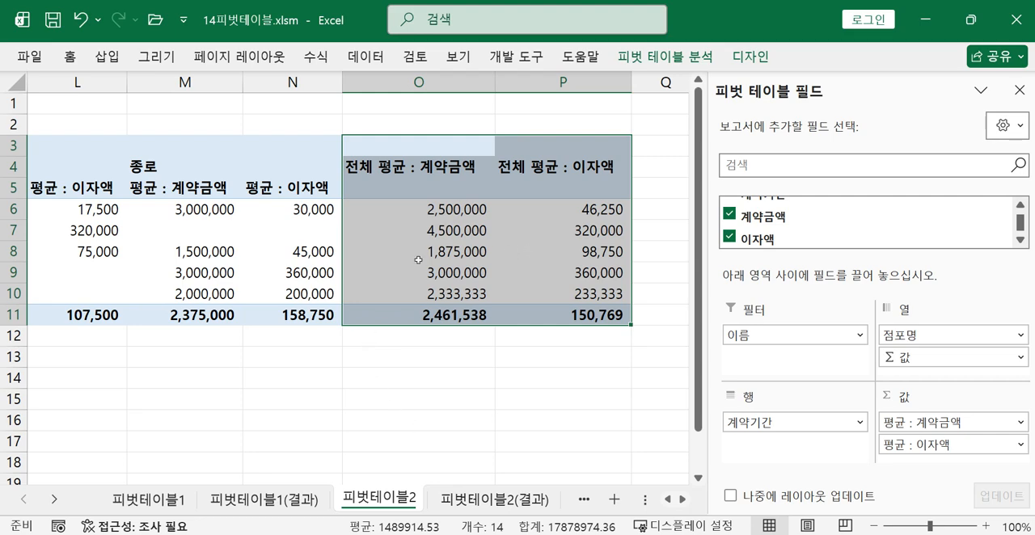
Turn off the pivot table's grand totals for both rows and columns, and check the resulting table
left_click(256, 282)
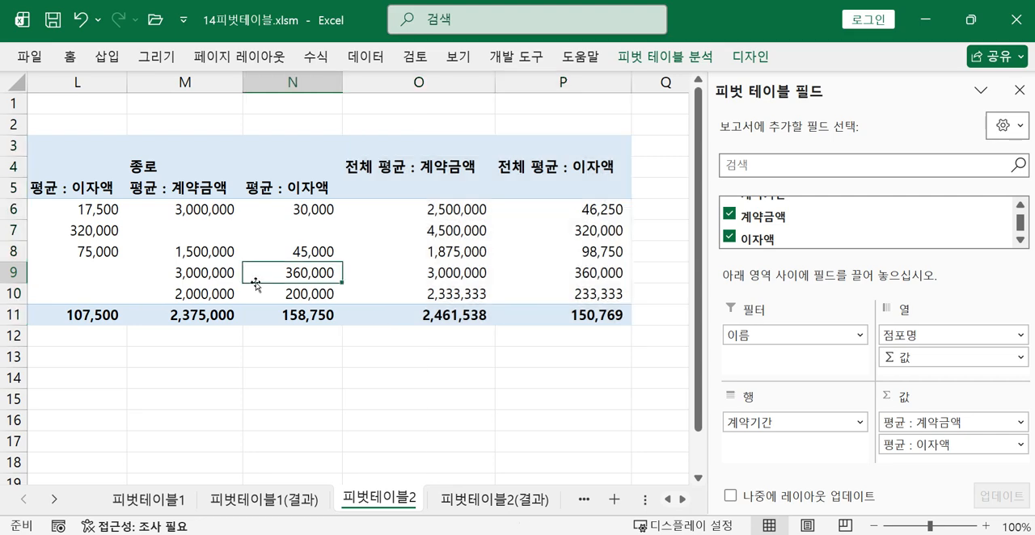
left_click(752, 58)
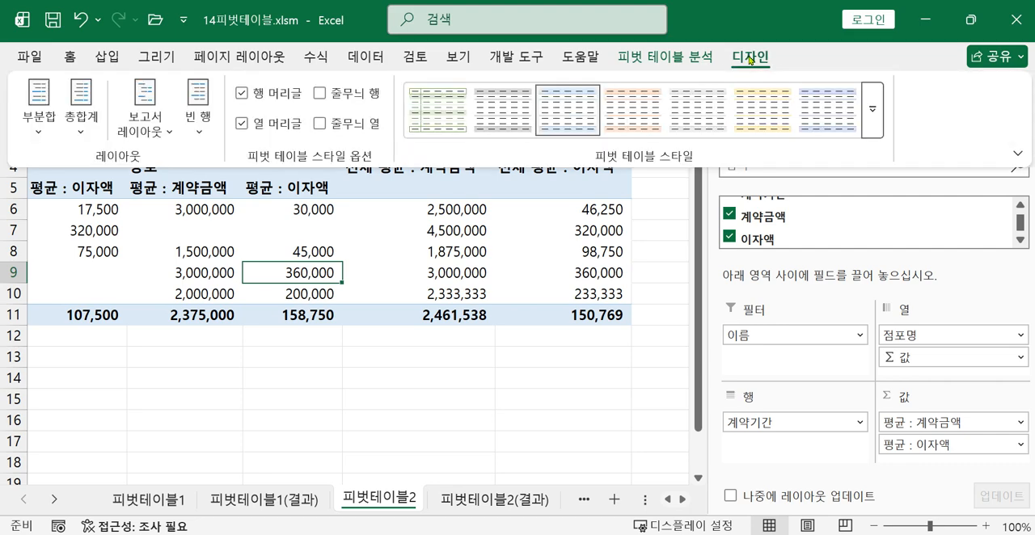
left_click(316, 270)
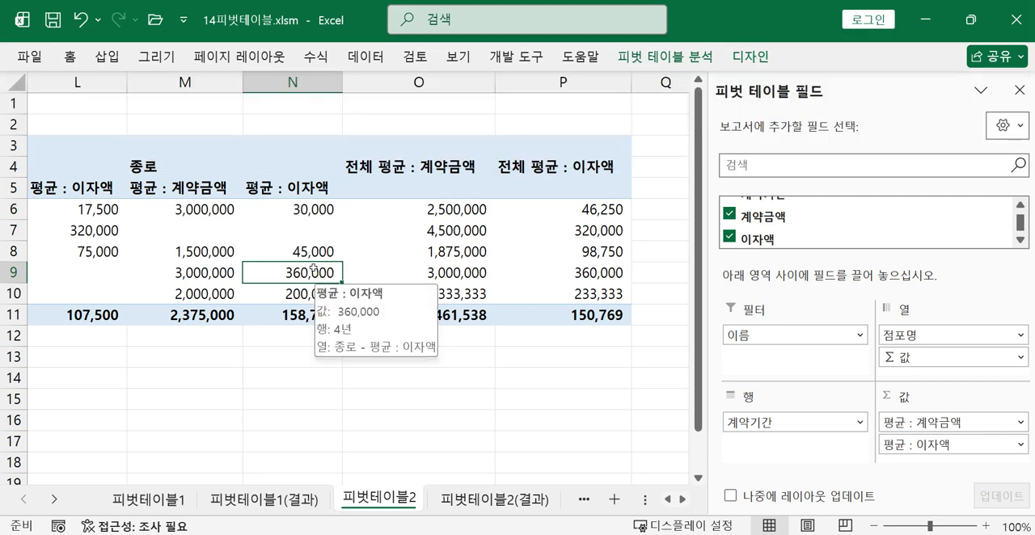
left_click(763, 58)
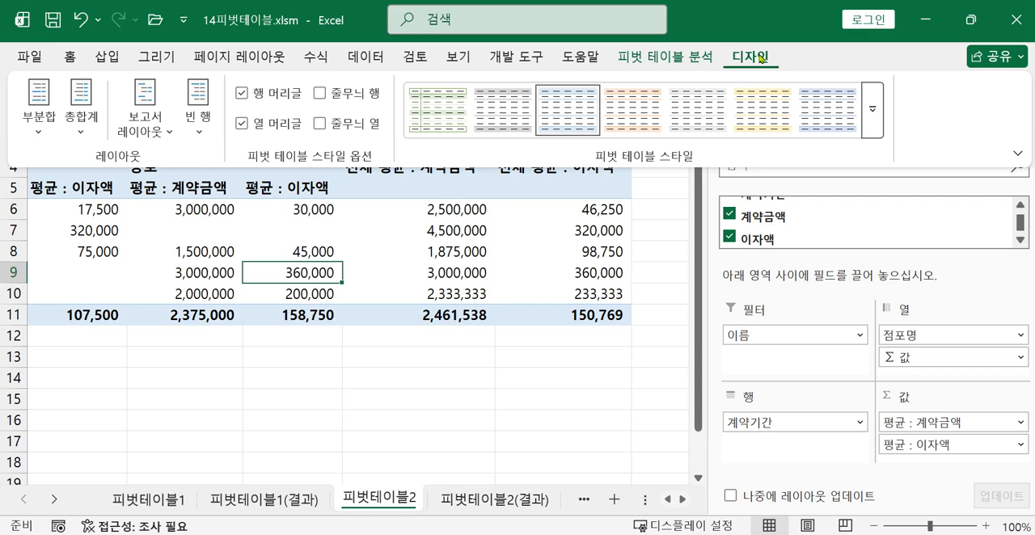
left_click(80, 132)
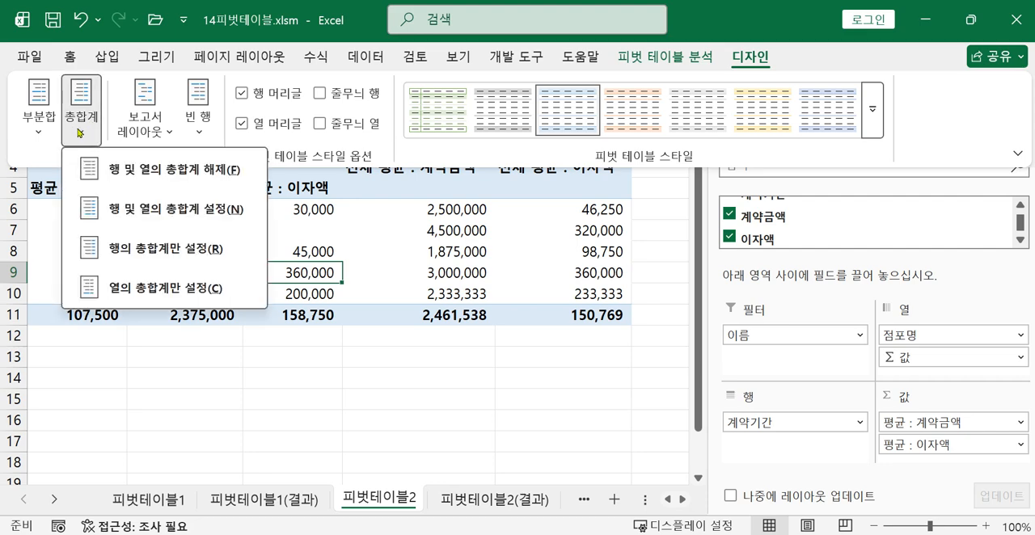
left_click(112, 176)
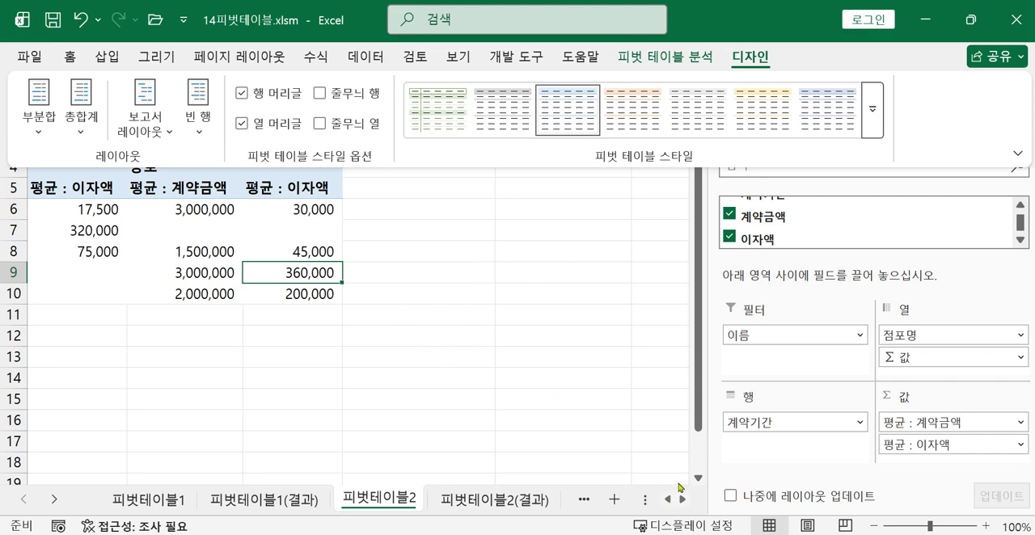
scroll(635, 429, "down", 1)
scroll(608, 429, "up", 1)
left_click(669, 502)
left_click(668, 502)
left_click(669, 501)
left_click(669, 502)
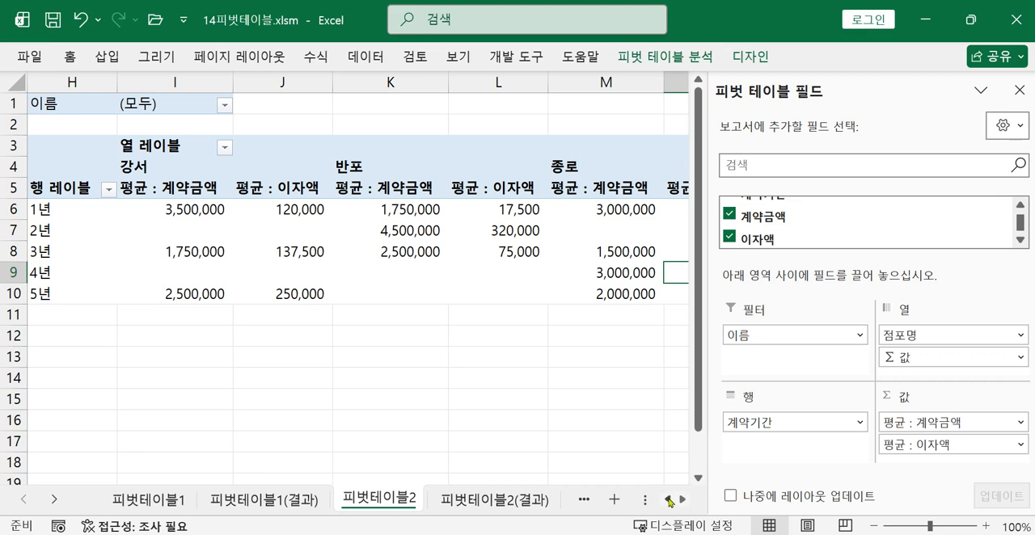
left_click(683, 500)
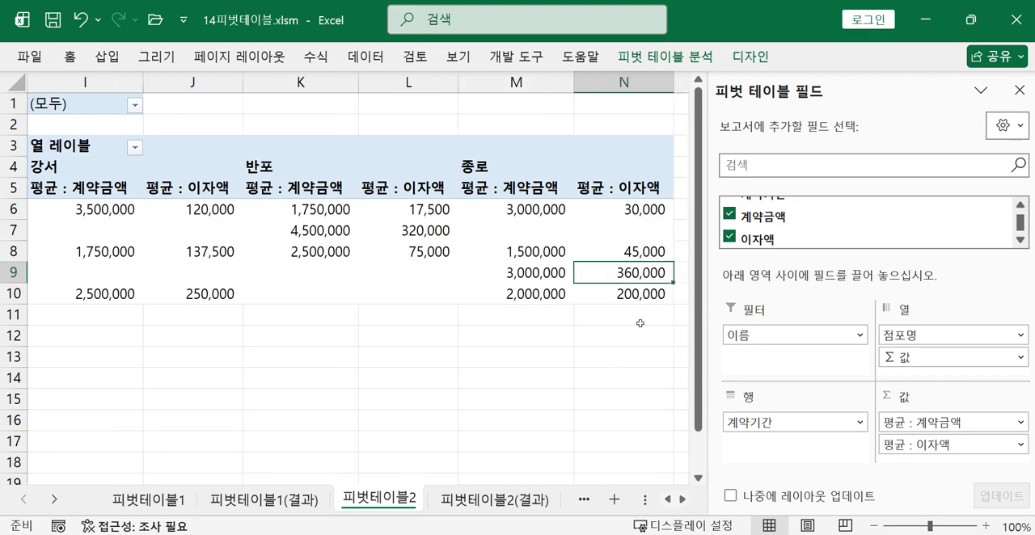
Check the Σ 값 requirement in the task photo and move Σ 값 from the 열 area to the 행 area below 계약기간
left_click(854, 534)
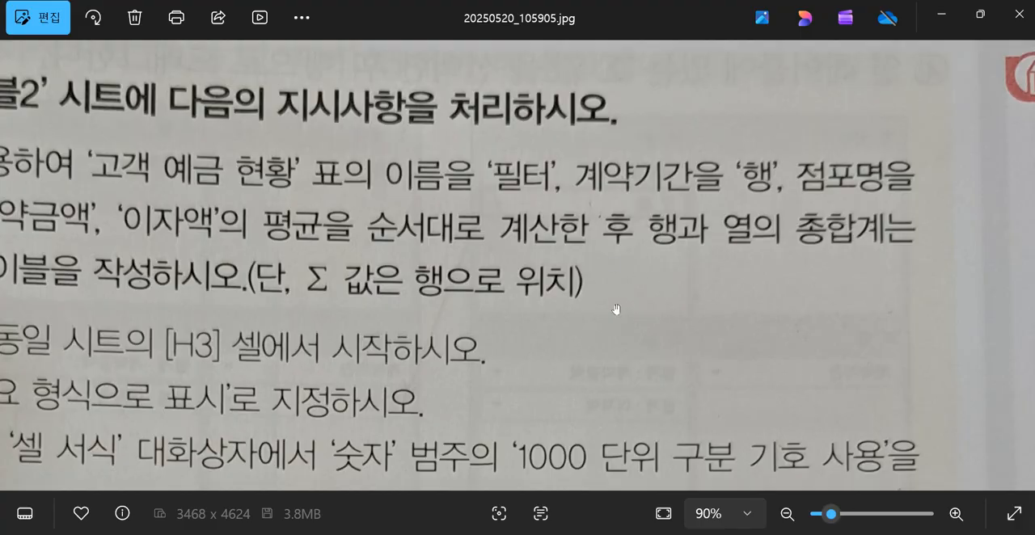
left_click_drag(616, 308, 901, 341)
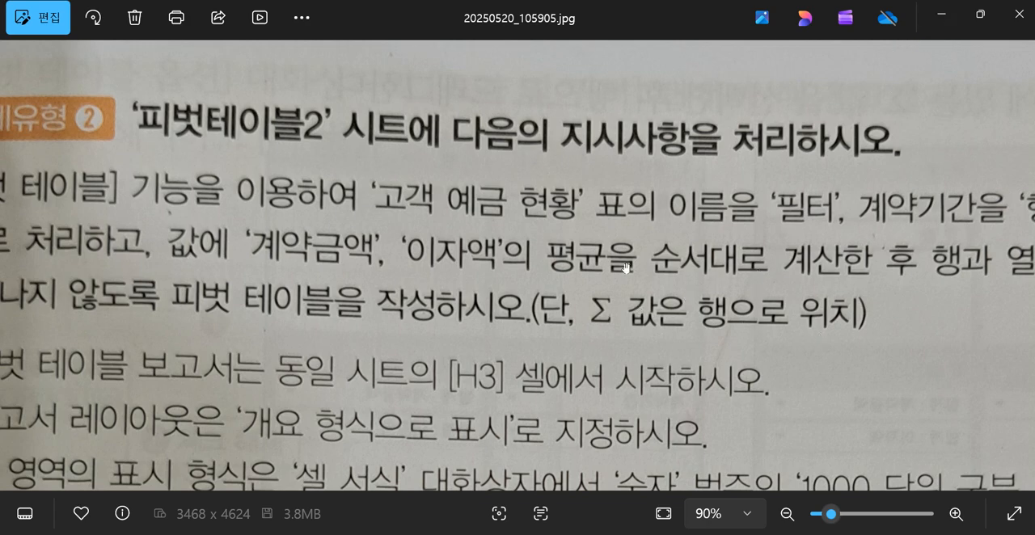
left_click(945, 16)
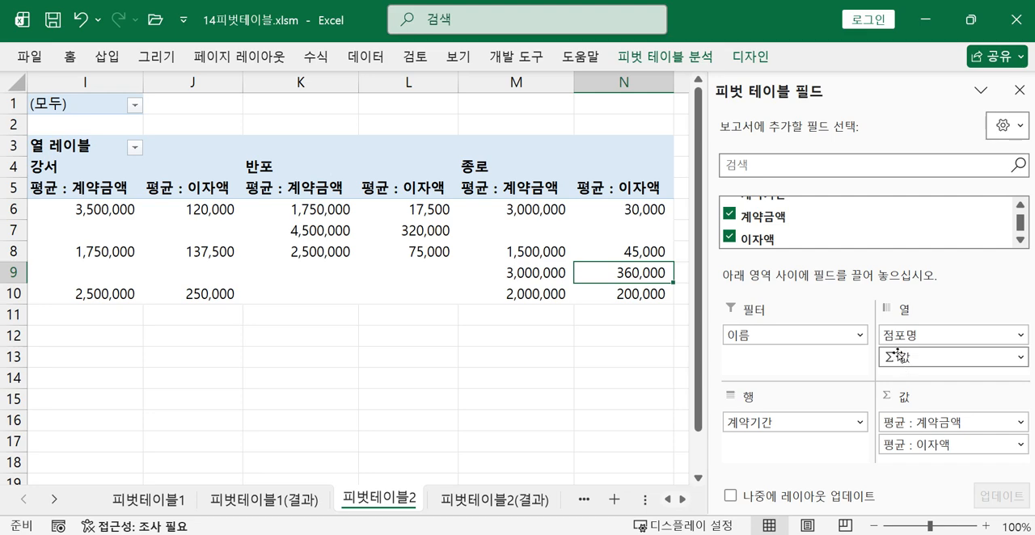
left_click_drag(905, 356, 835, 465)
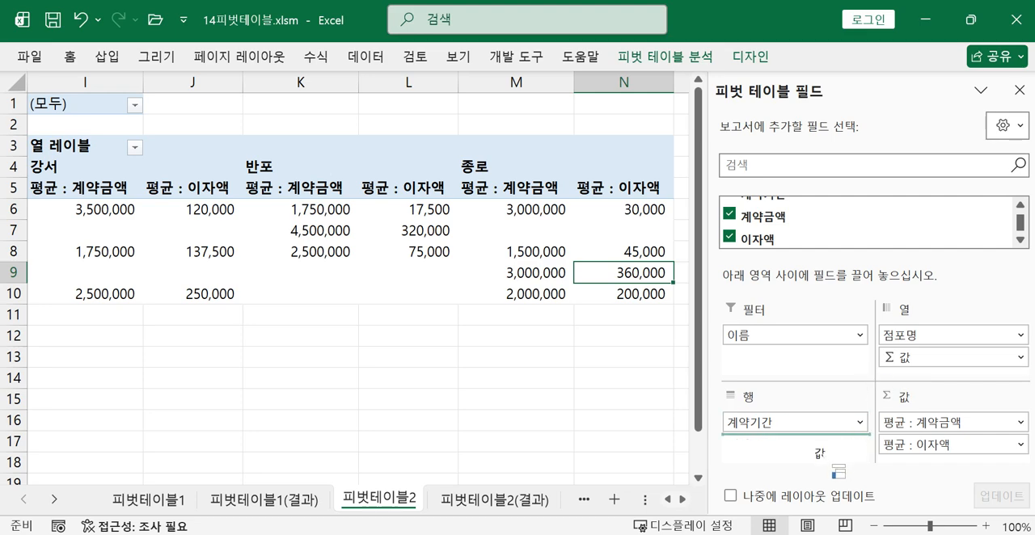
left_click_drag(836, 464, 836, 465)
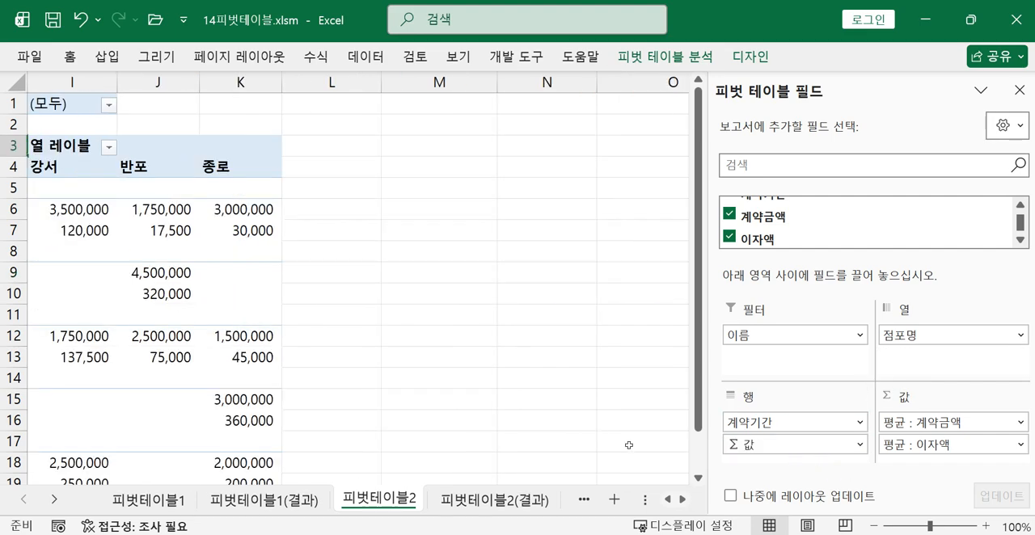
left_click(667, 500)
left_click(668, 501)
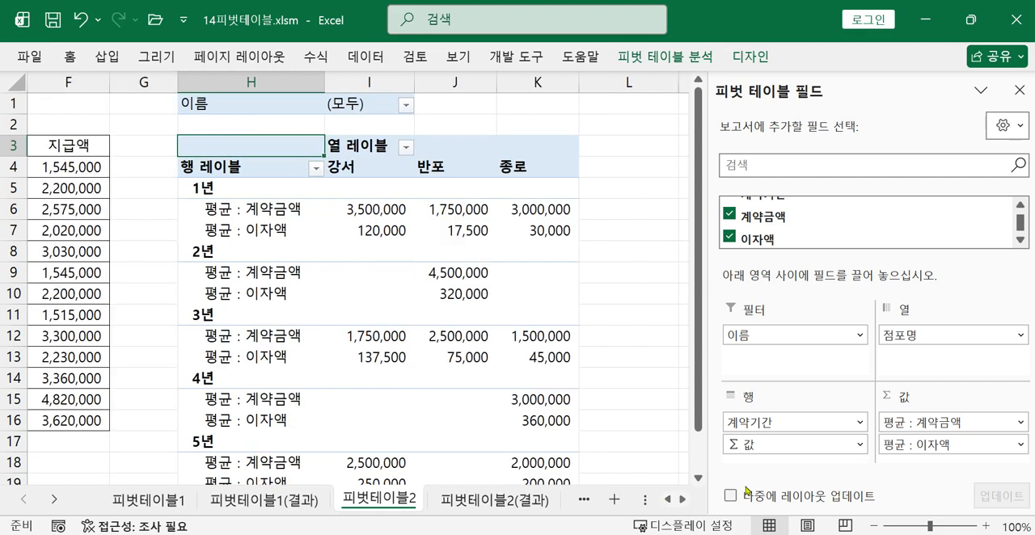
Move Σ 값 back to the 열 area and return it to the 행 area below 계약기간
left_click_drag(742, 444, 770, 450)
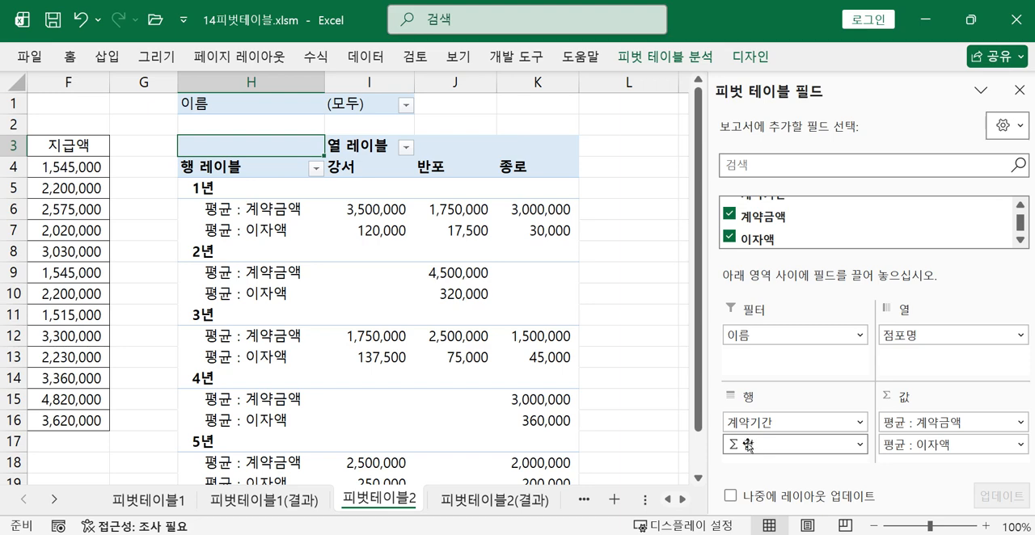
left_click_drag(749, 446, 916, 369)
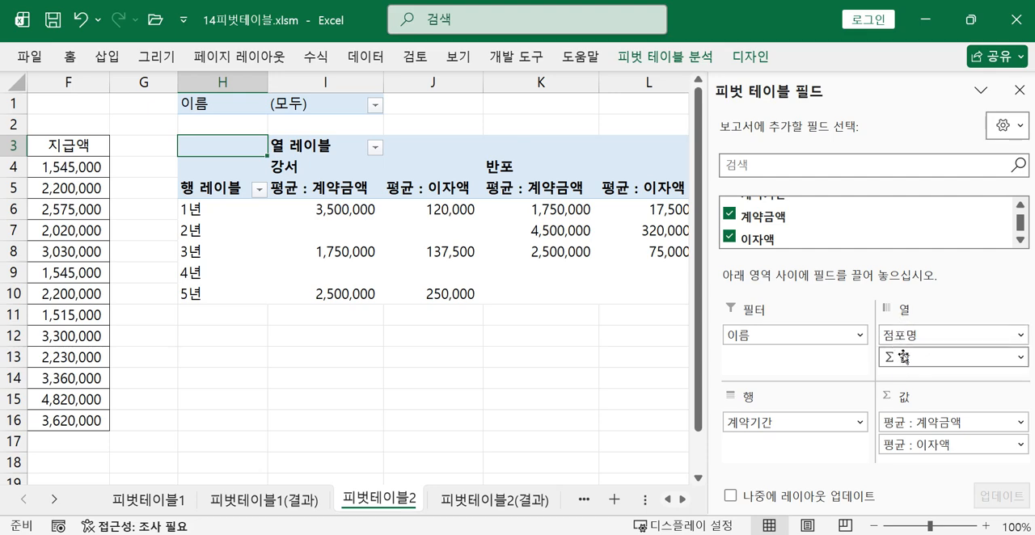
left_click_drag(904, 361, 811, 449)
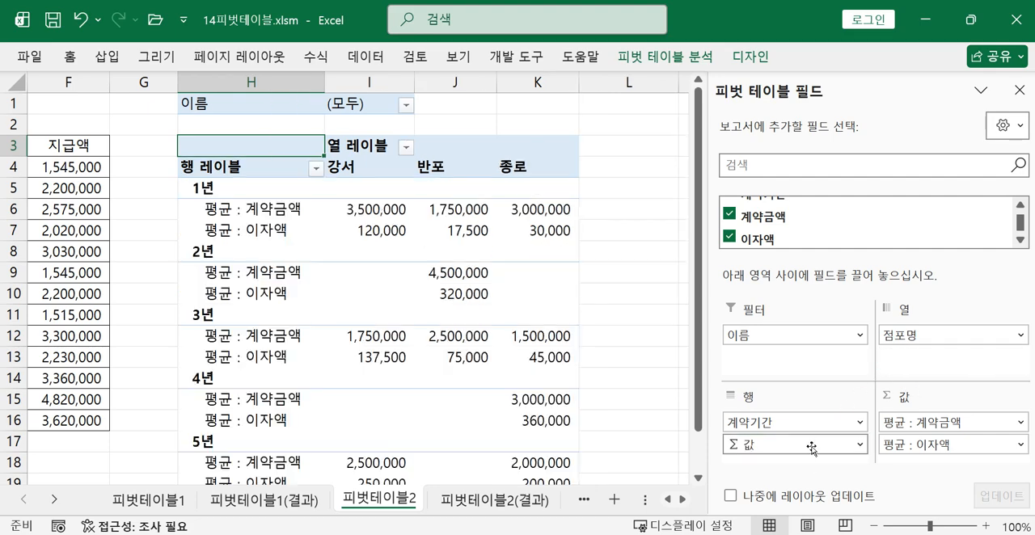
left_click(440, 315)
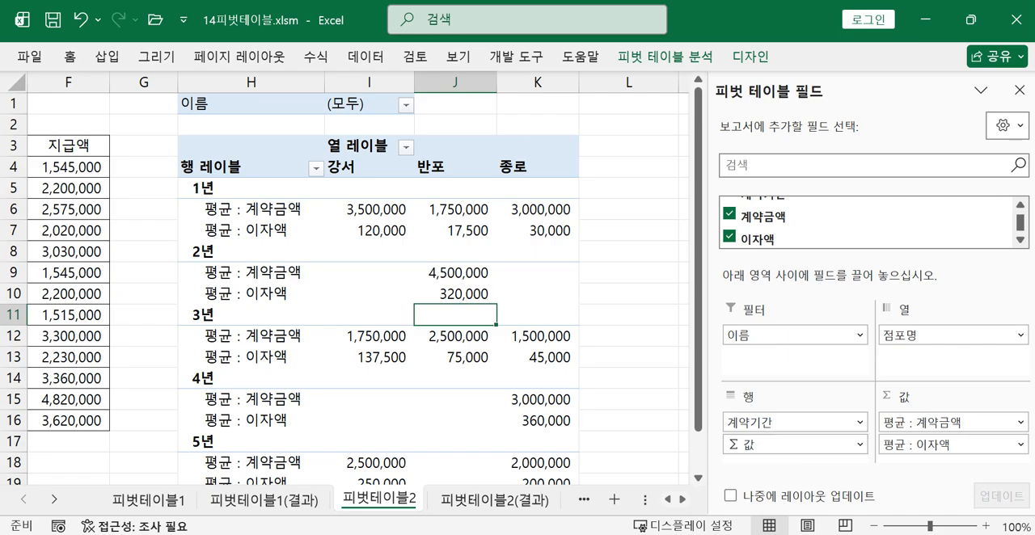
Read the report layout, number format and style instructions in the task photo and return to the pivot table
key("alt+Tab")
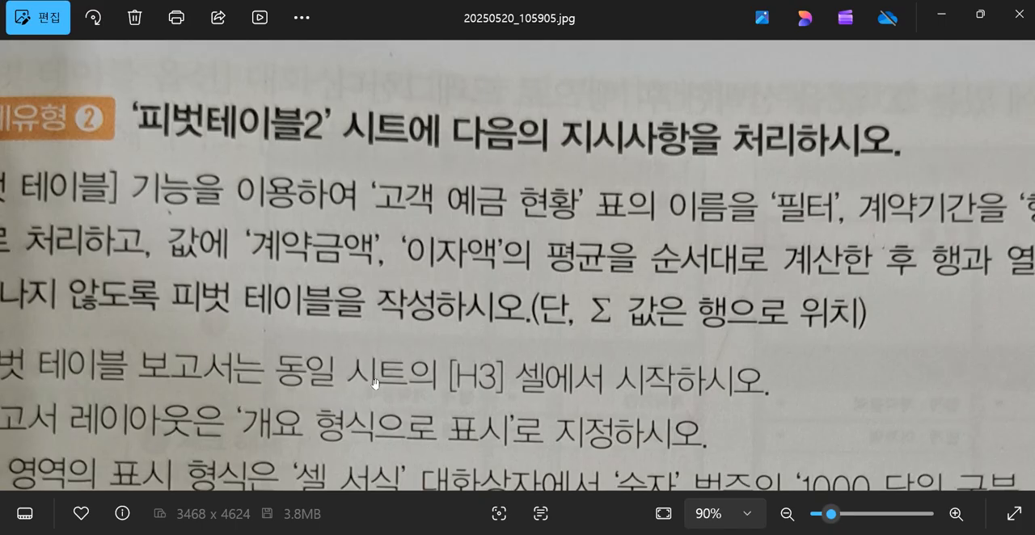
left_click_drag(376, 389, 595, 275)
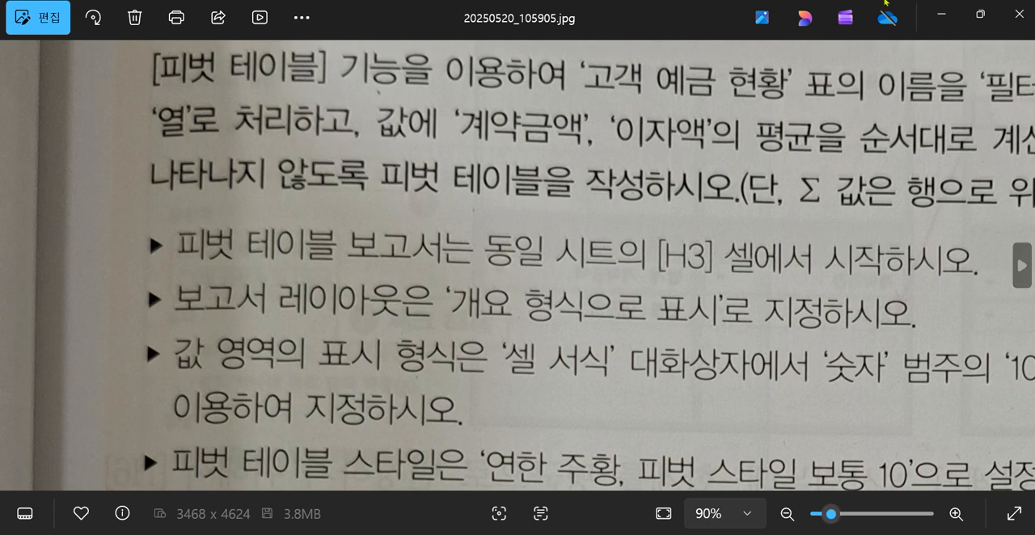
left_click(941, 15)
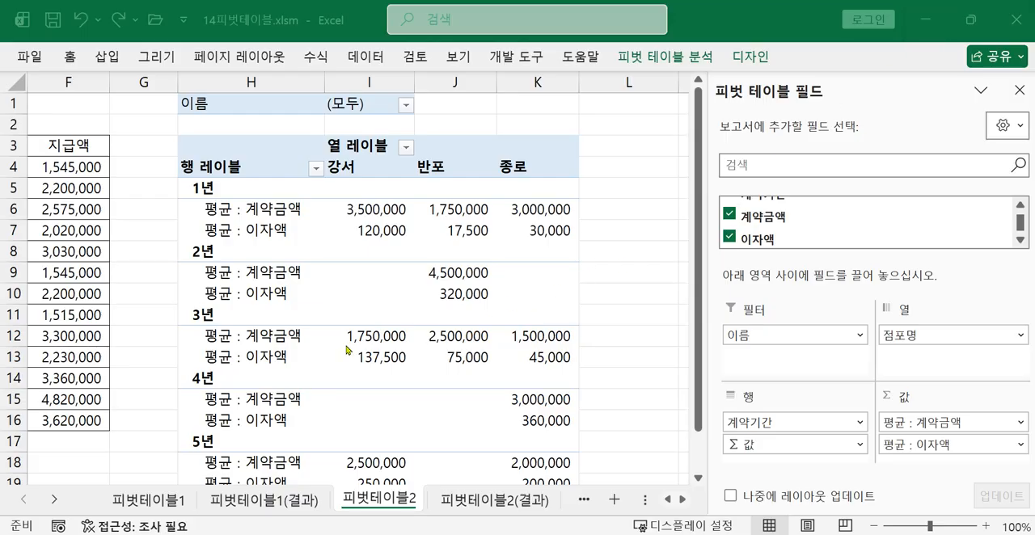
left_click(393, 314)
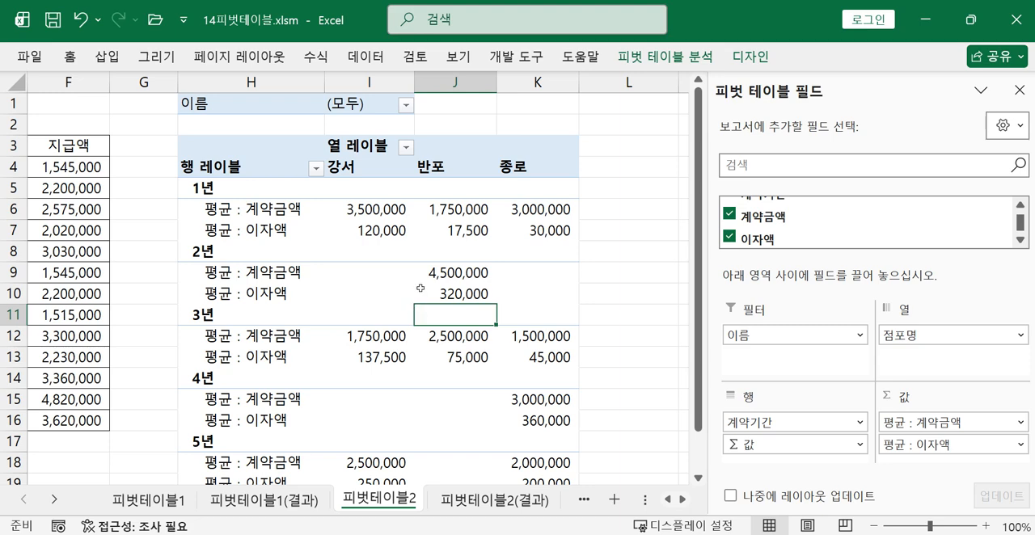
Set the pivot table's report layout to 개요 형식으로 표시 and reduce the sheet zoom to 87%
left_click(423, 293)
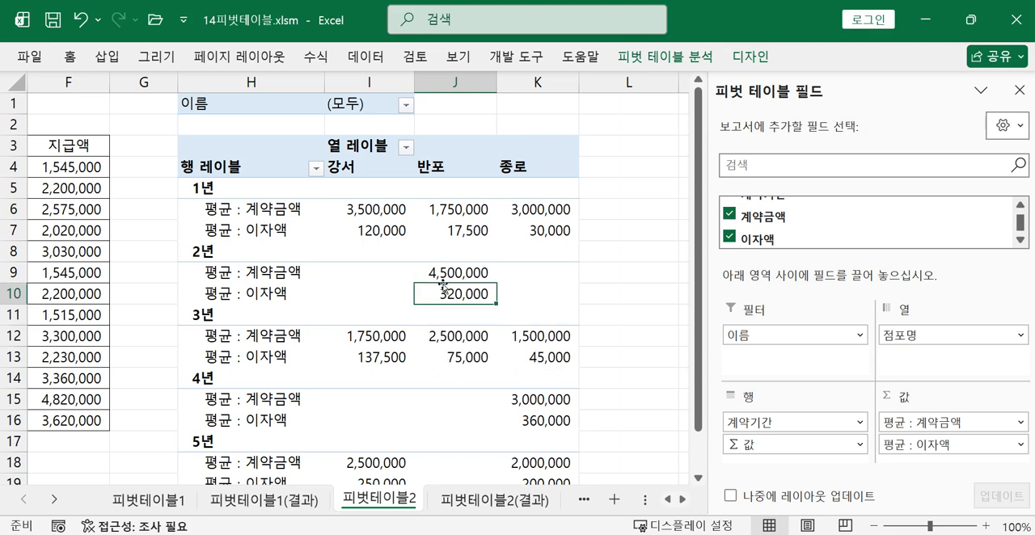
left_click(747, 59)
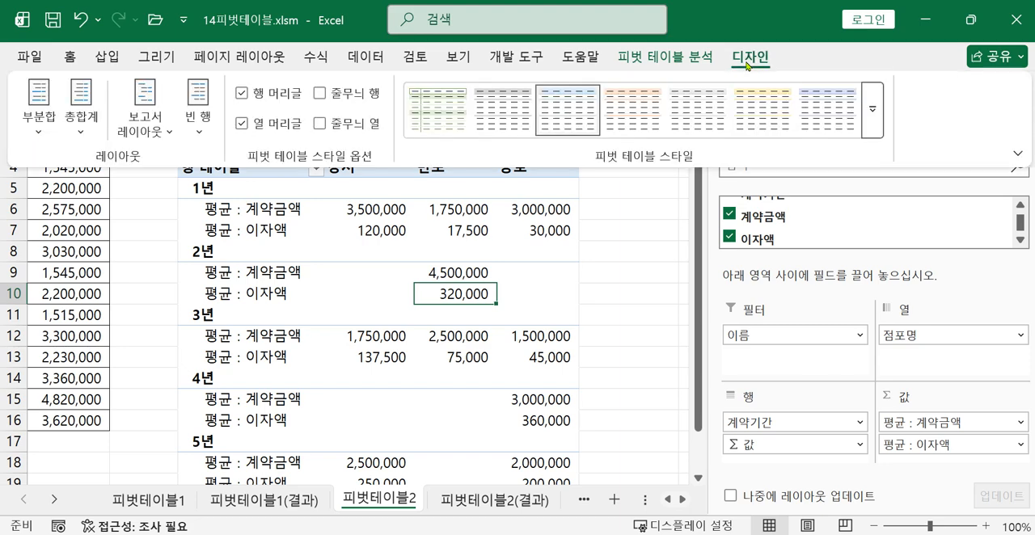
left_click(91, 136)
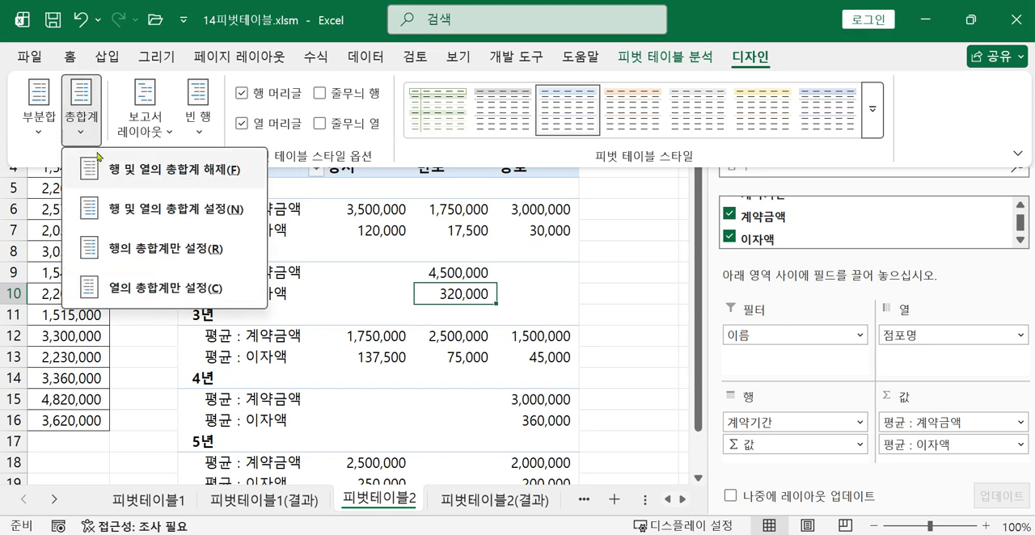
left_click(137, 136)
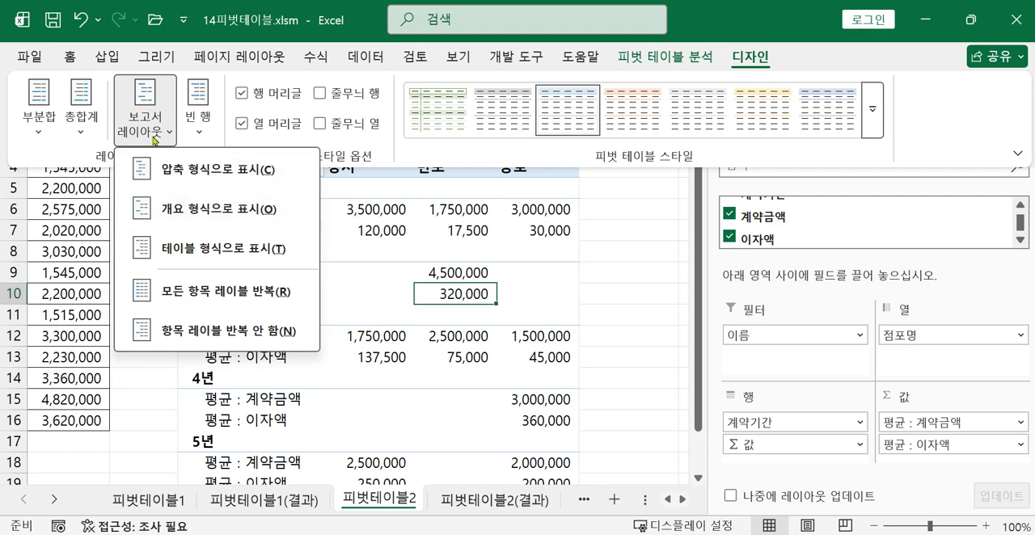
left_click(196, 208)
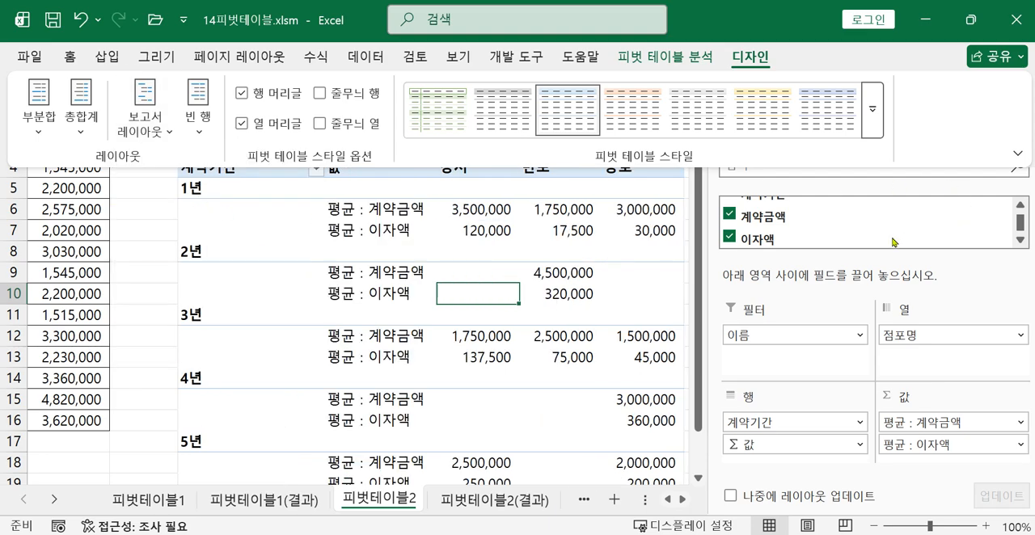
left_click(925, 527)
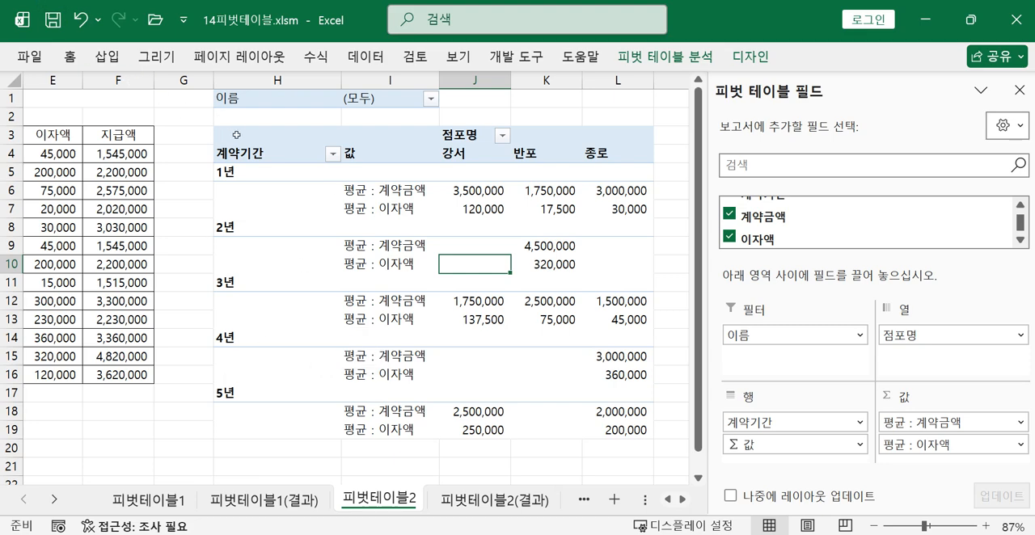
Apply the orange pivot table style from the second row of the 중간 group, beside 연한 파랑, 피벗 스타일 보통 9
left_click(508, 304)
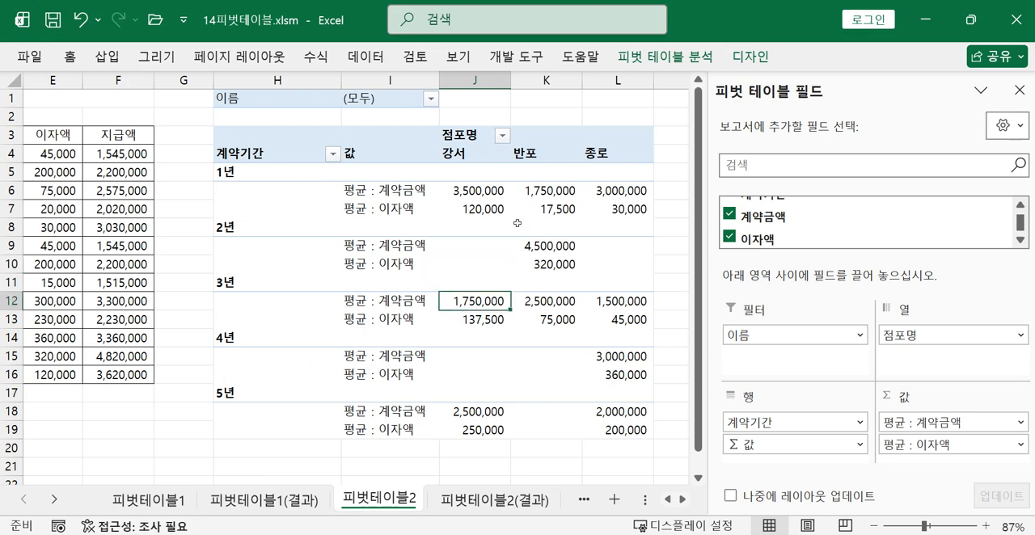
left_click(766, 63)
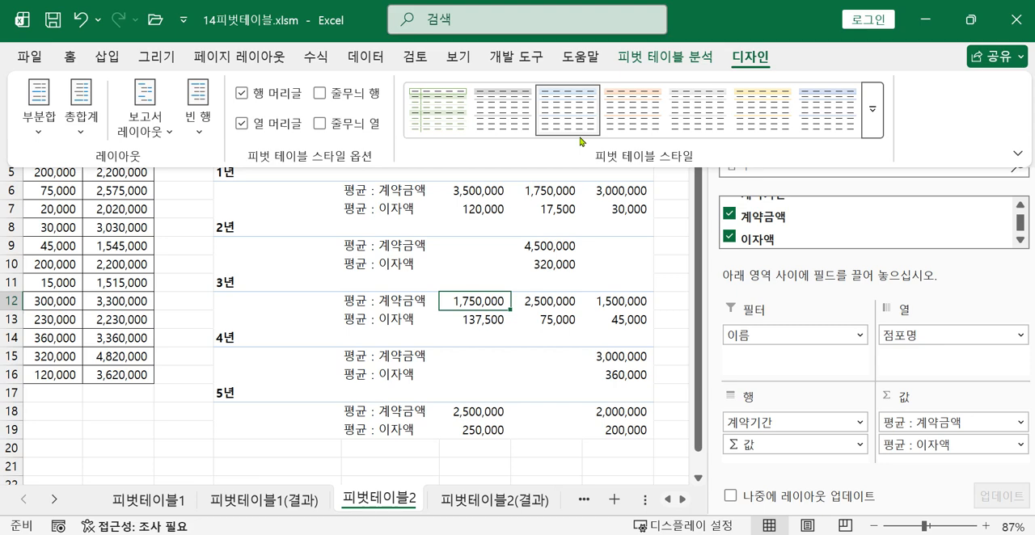
left_click(872, 110)
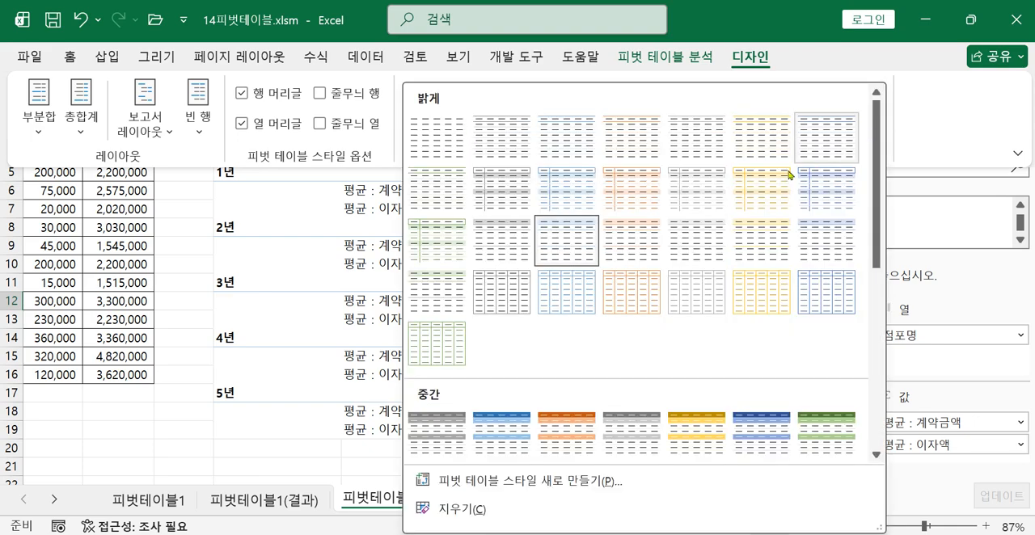
scroll(578, 354, "down", 5)
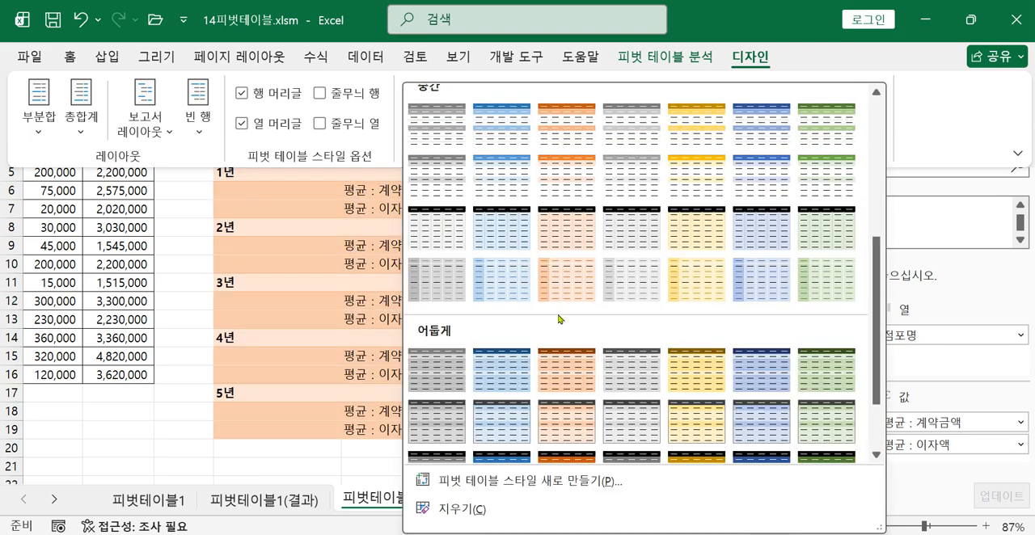
scroll(560, 319, "up", 3)
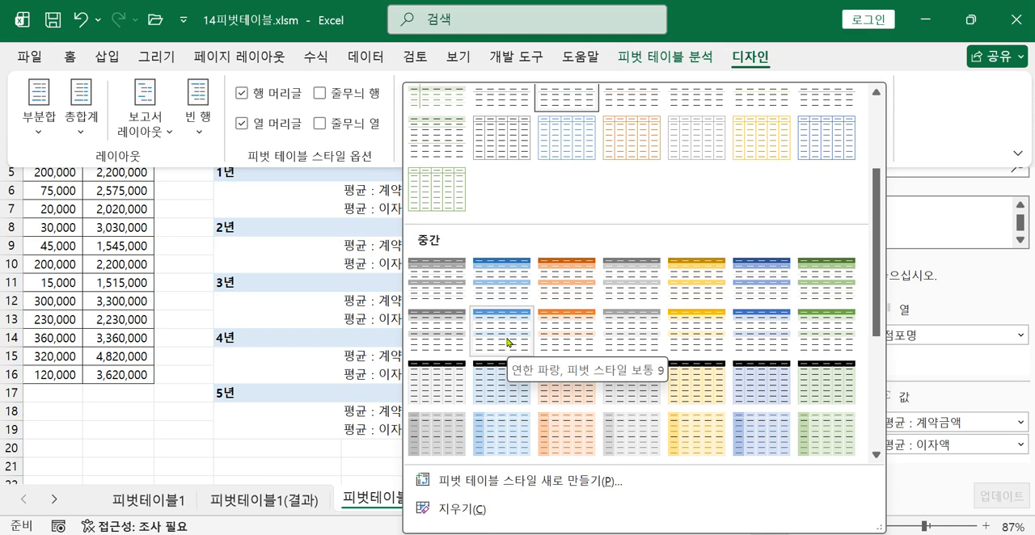
left_click(567, 339)
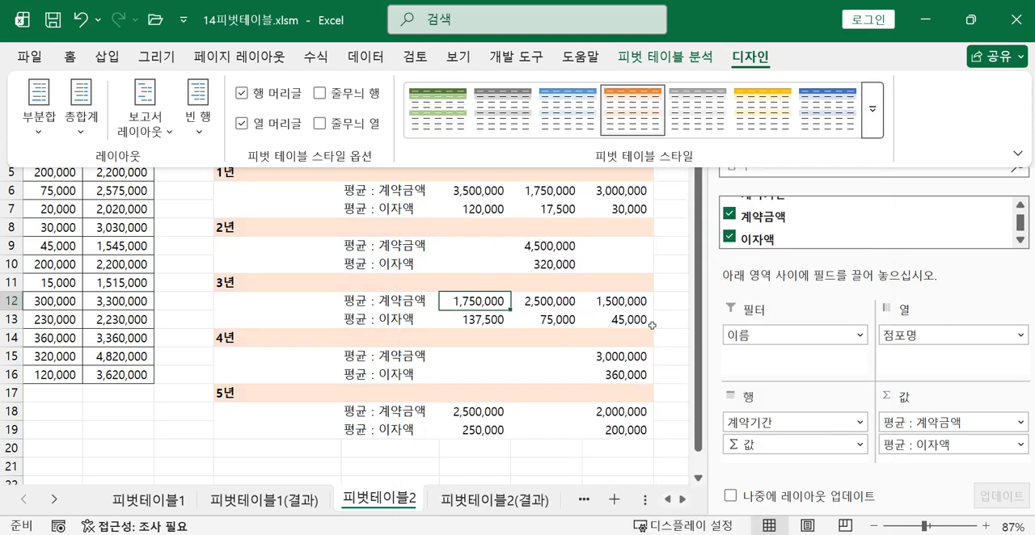
left_click(673, 278)
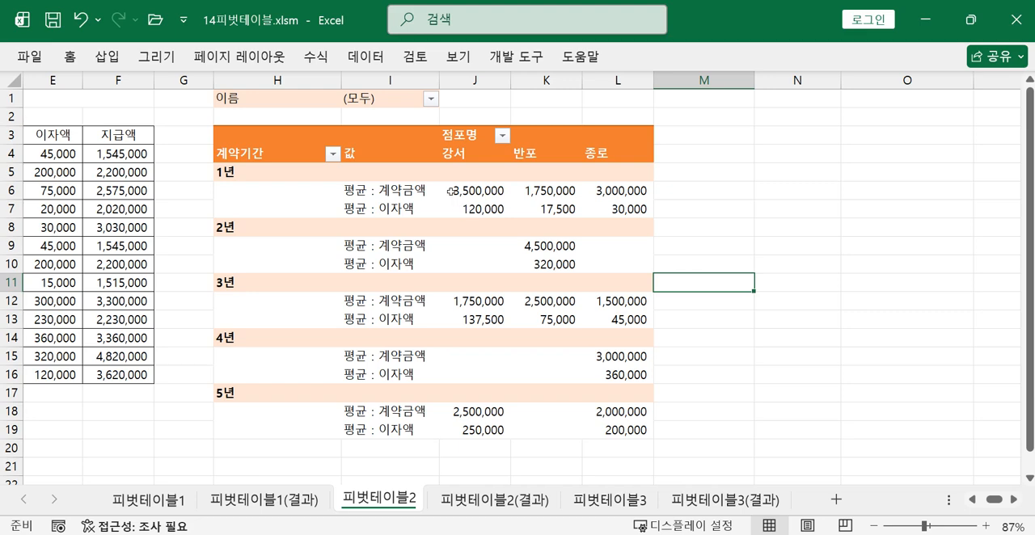
Format the pivot values in J6:L19 as 숫자 with 0 decimal places and the 1000 단위 구분 기호
mouse_move(474, 197)
left_click_drag(468, 188, 619, 422)
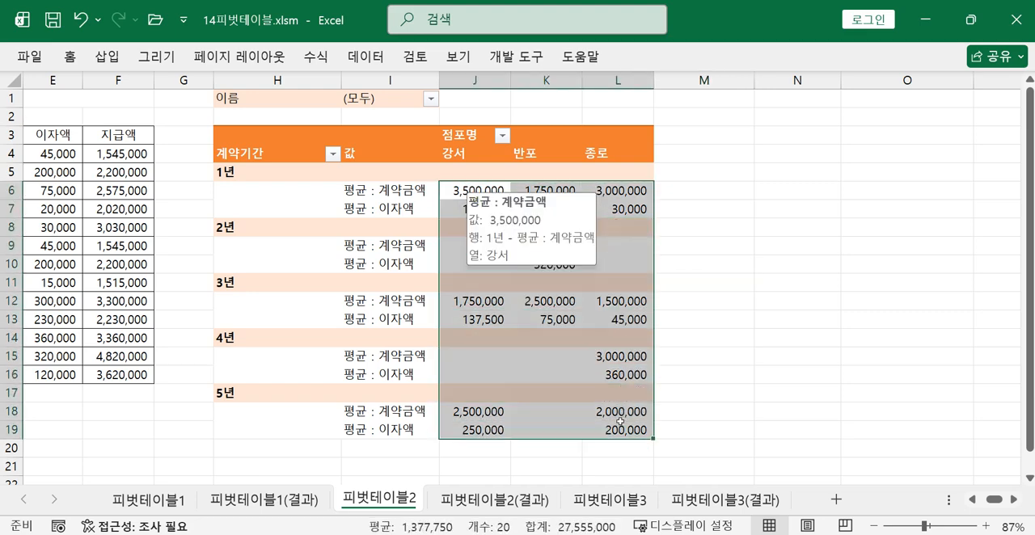
left_click(69, 67)
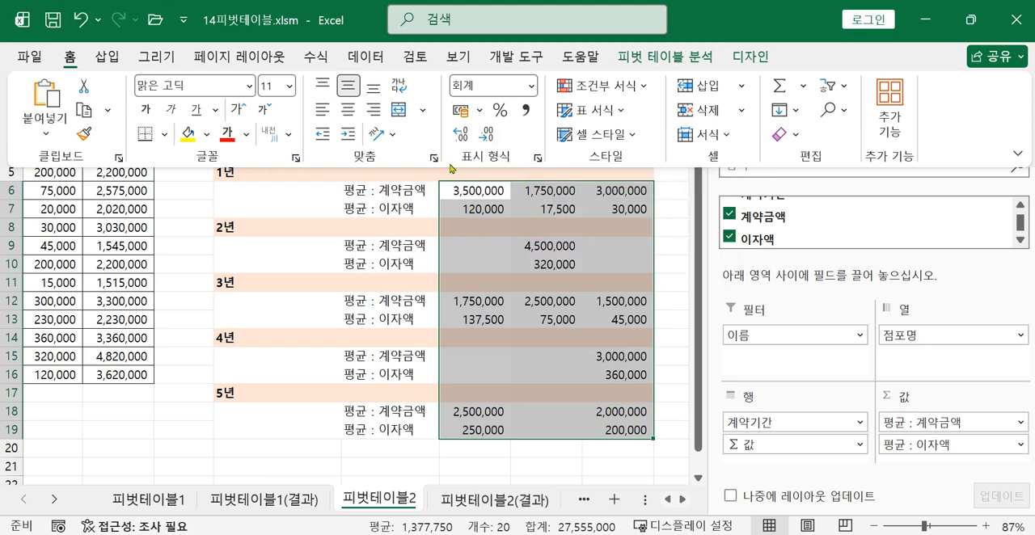
left_click(538, 159)
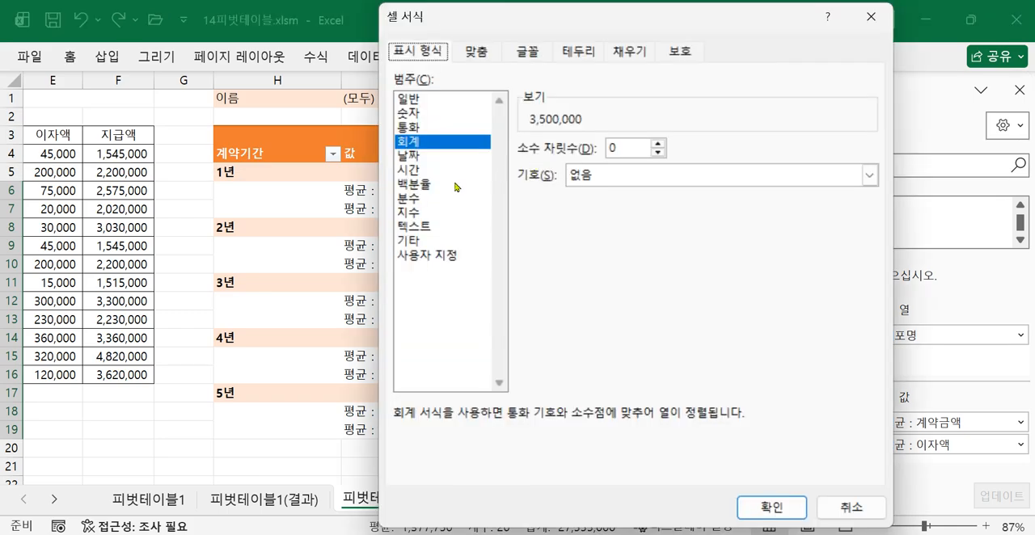
left_click(410, 113)
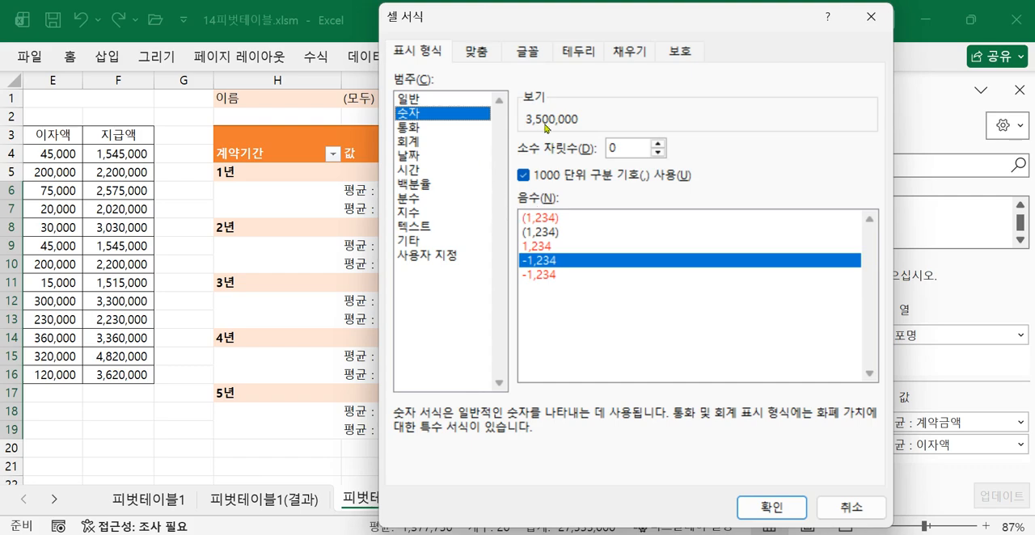
left_click(759, 509)
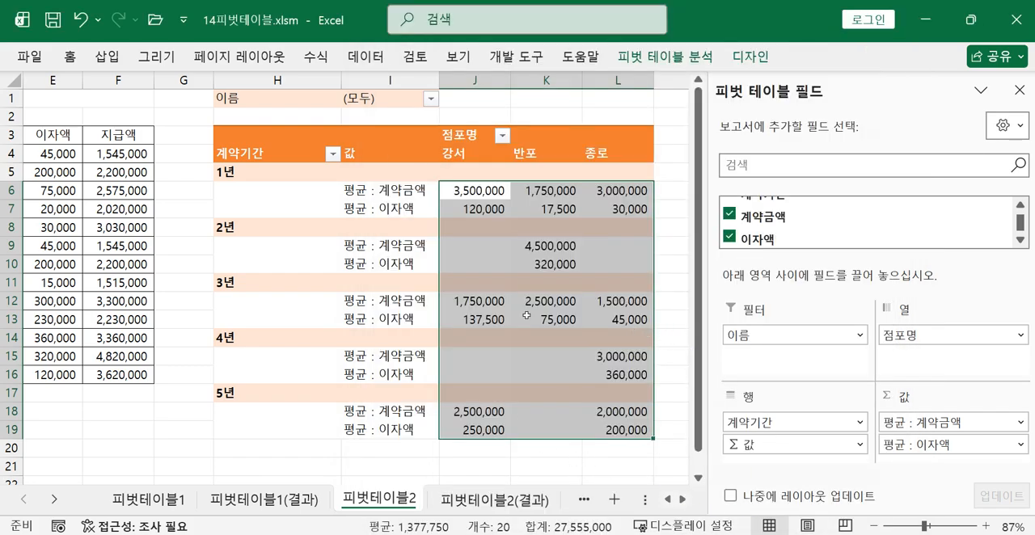
left_click(566, 321)
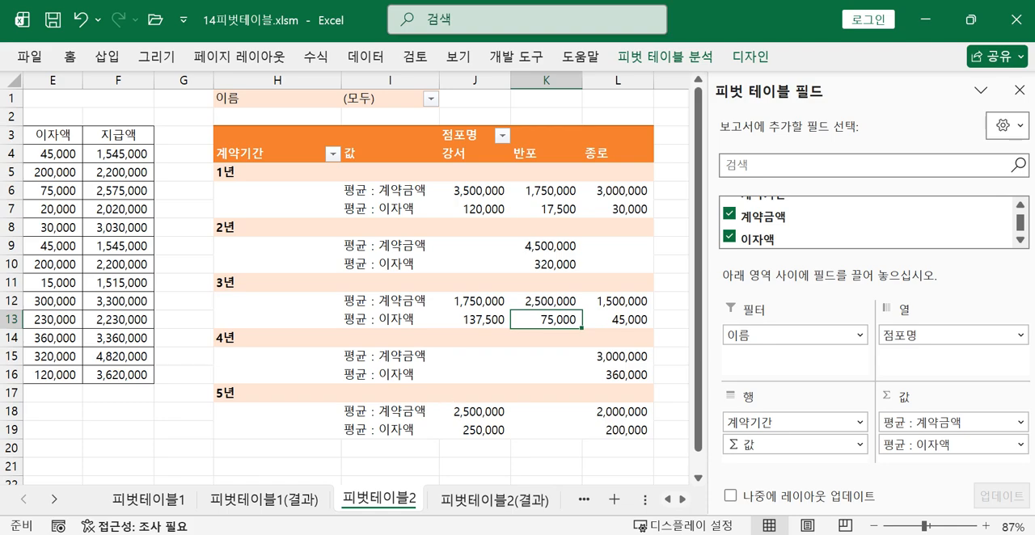
Read the 출제유형 3 task photo and insert a pivot table from 피벗테이블3 A3:G12 into the existing worksheet at A18
key("alt+Tab")
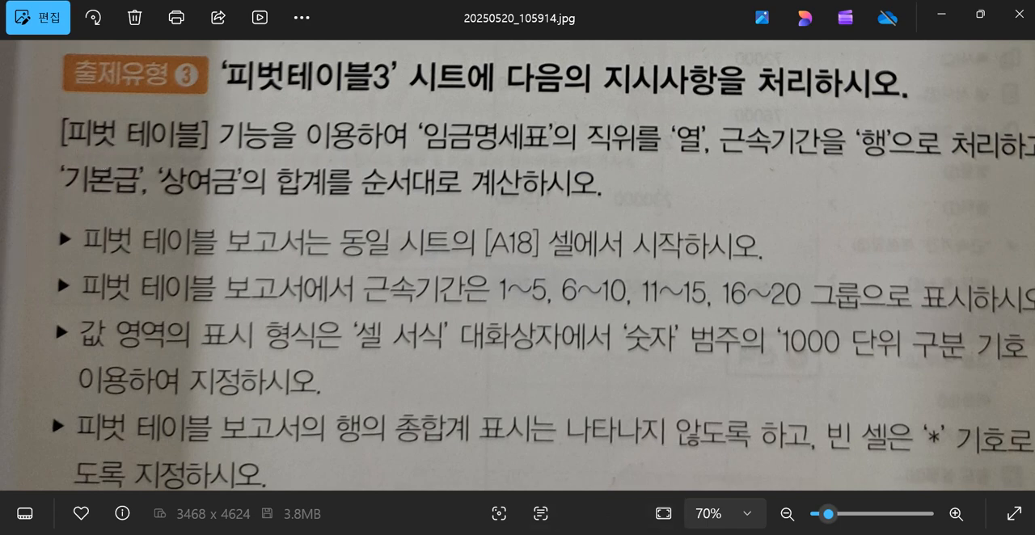
left_click(436, 533)
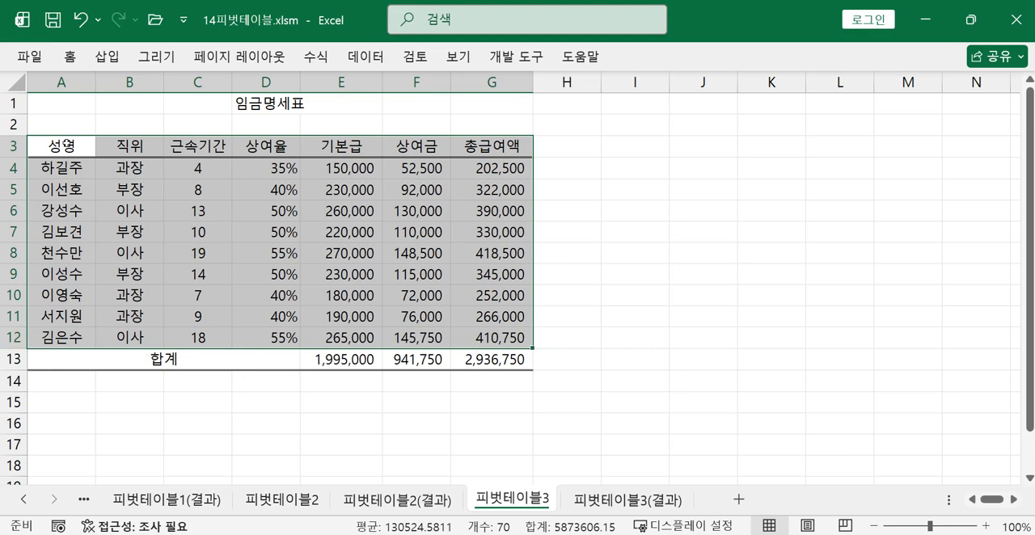
left_click(106, 56)
left_click(31, 83)
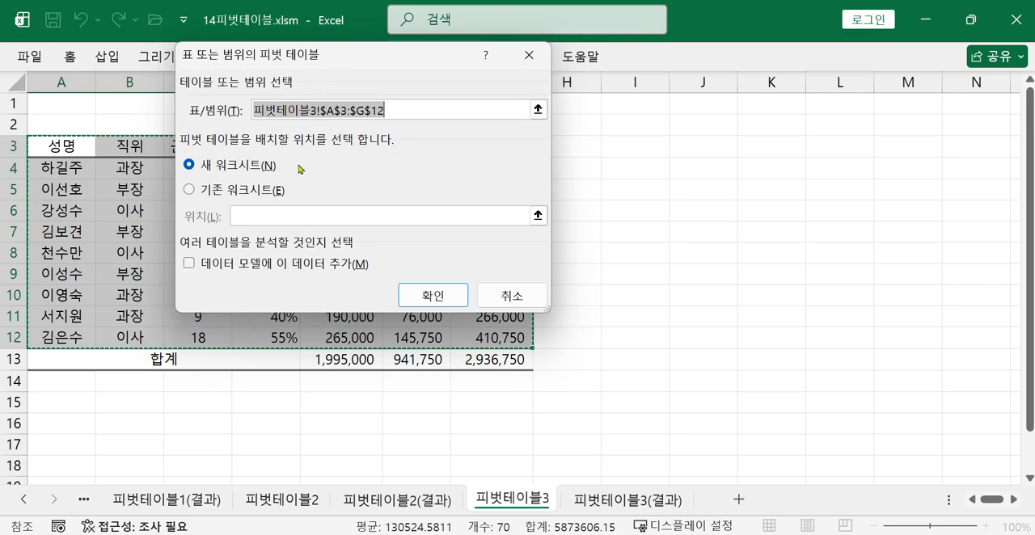
left_click(195, 189)
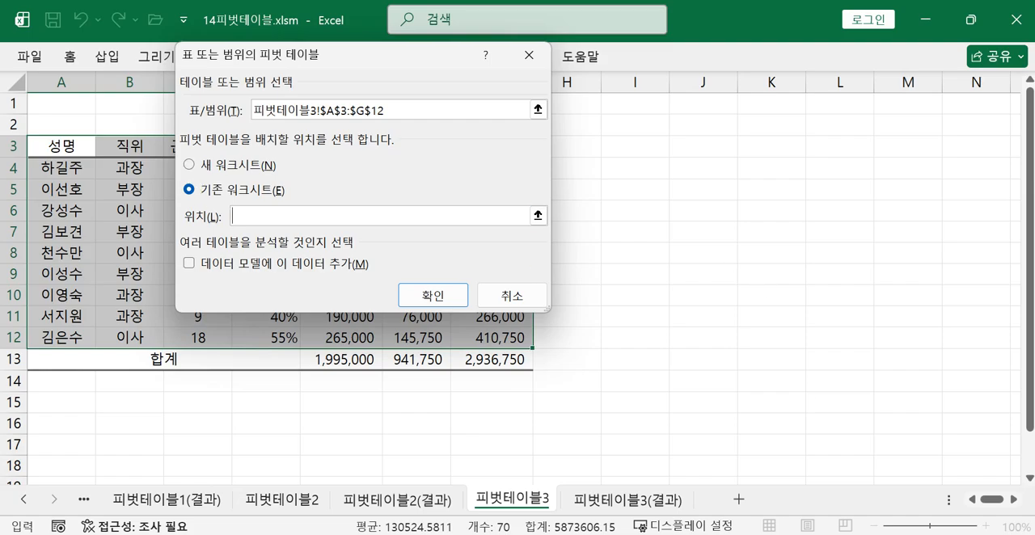
left_click(854, 534)
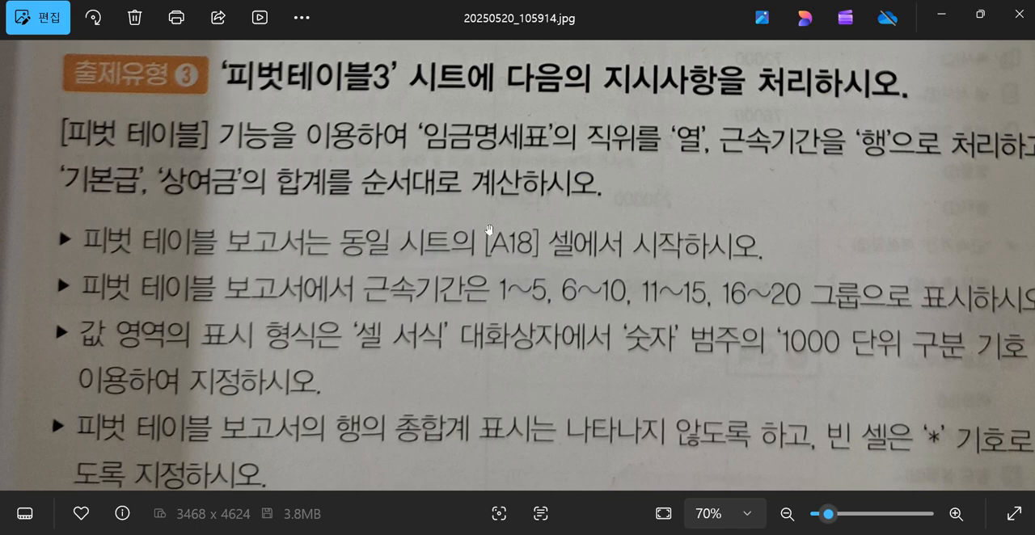
left_click(943, 17)
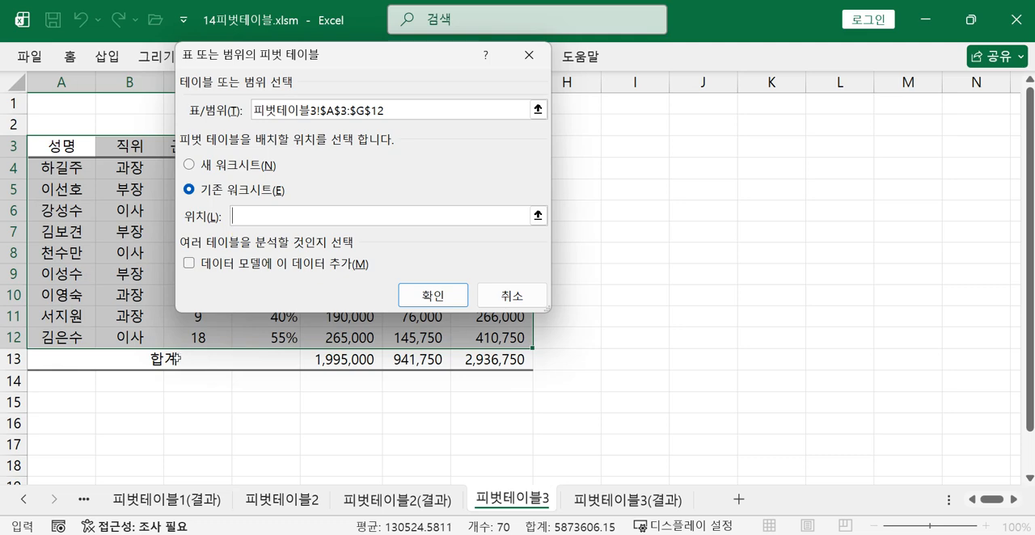
scroll(113, 457, "down", 1)
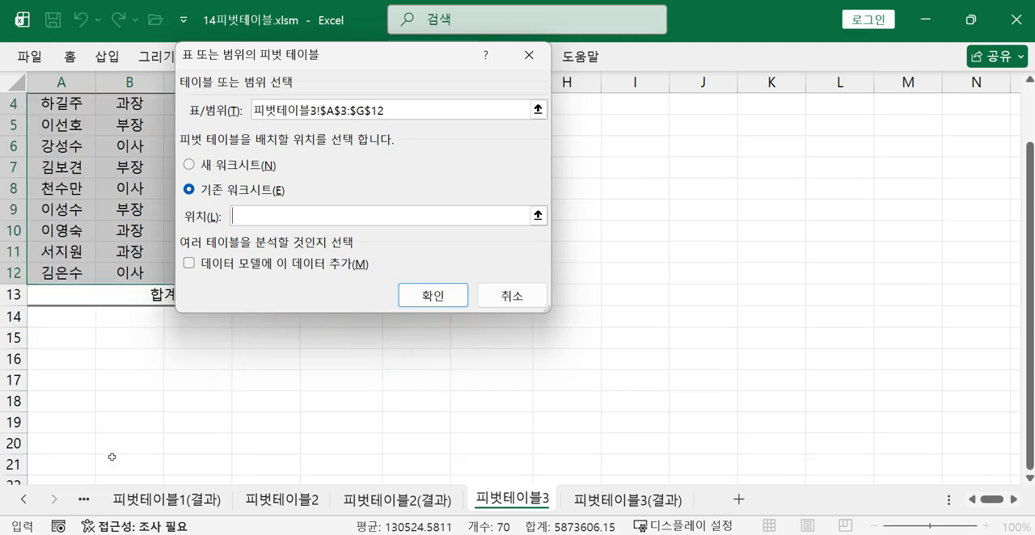
left_click(57, 403)
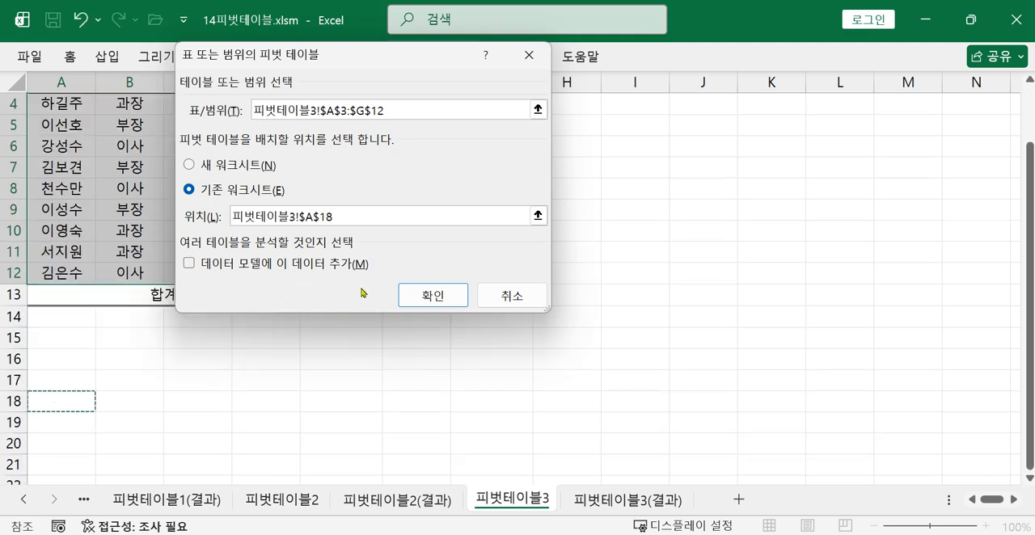
left_click(433, 295)
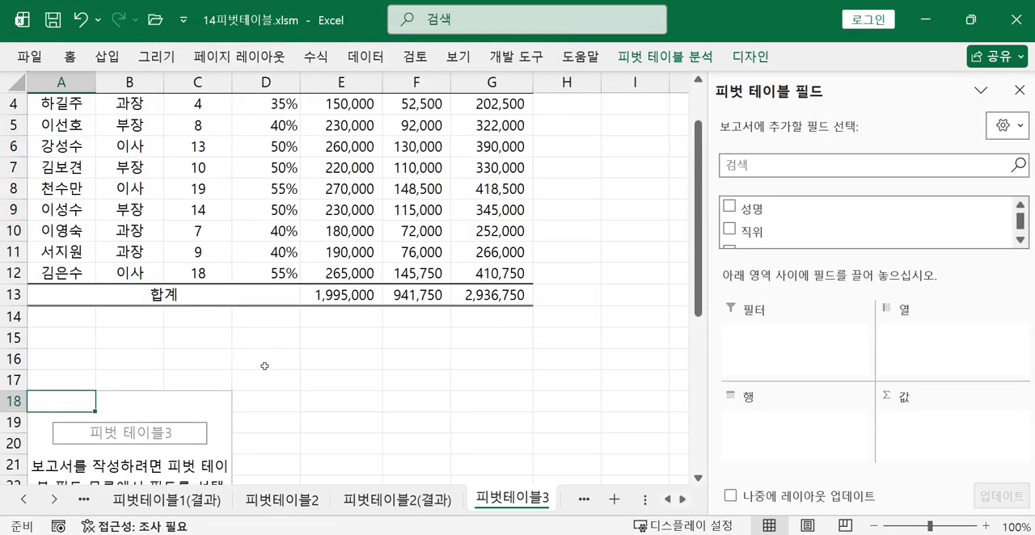
Place 직위 in the 열 area and, after checking the task photo, 근속기간 in the 행 area
scroll(250, 392, "down", 2)
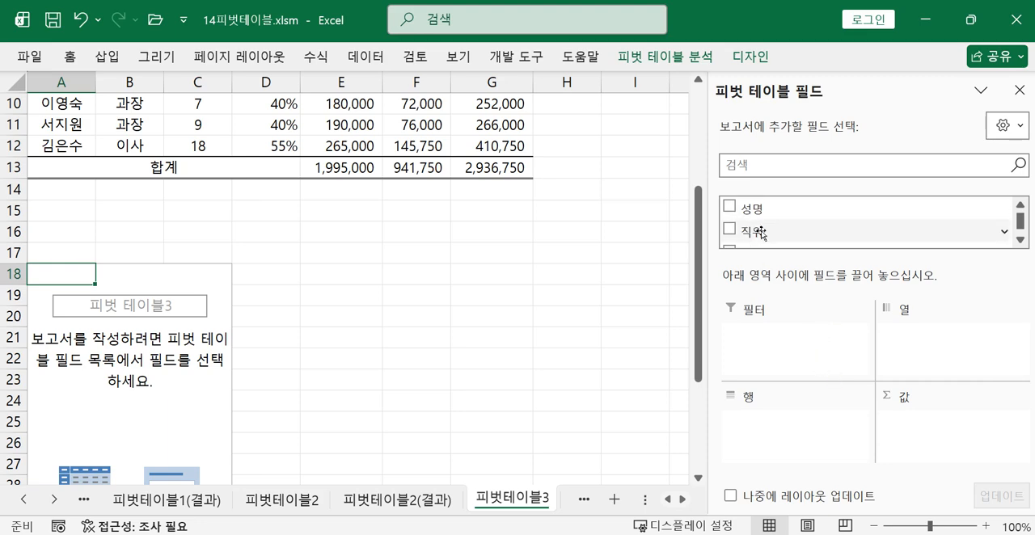
left_click_drag(761, 233, 914, 348)
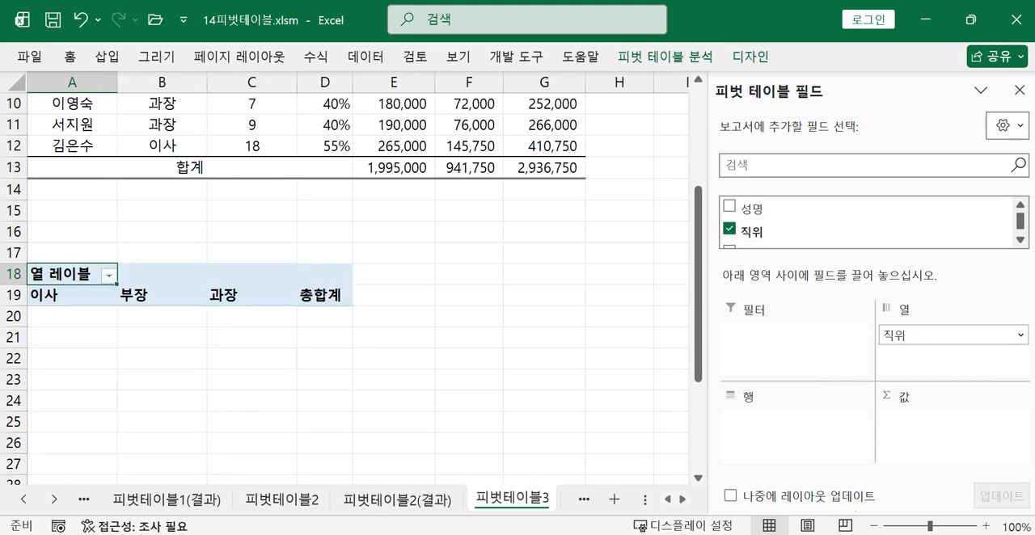
left_click(853, 461)
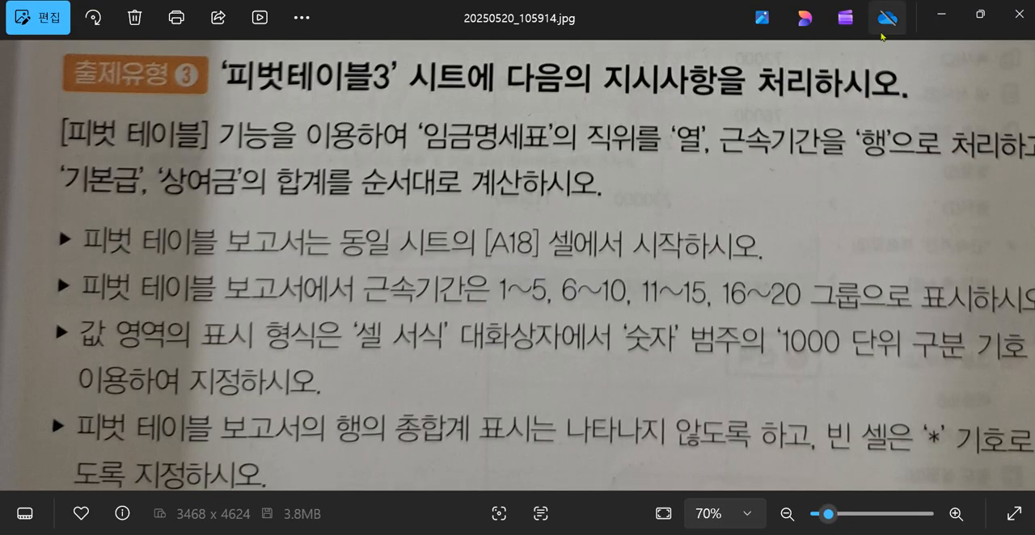
left_click(945, 15)
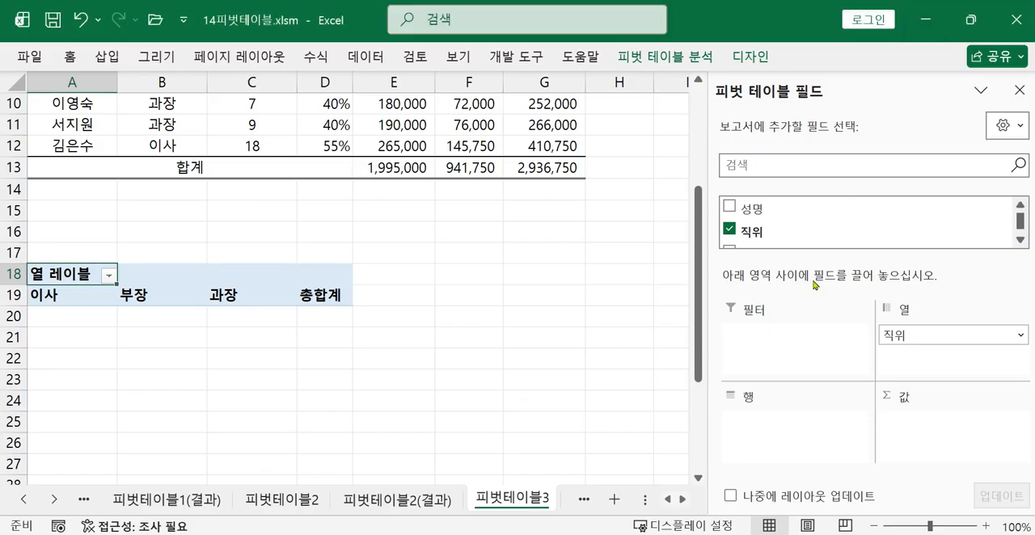
left_click(1023, 241)
left_click_drag(809, 240, 778, 421)
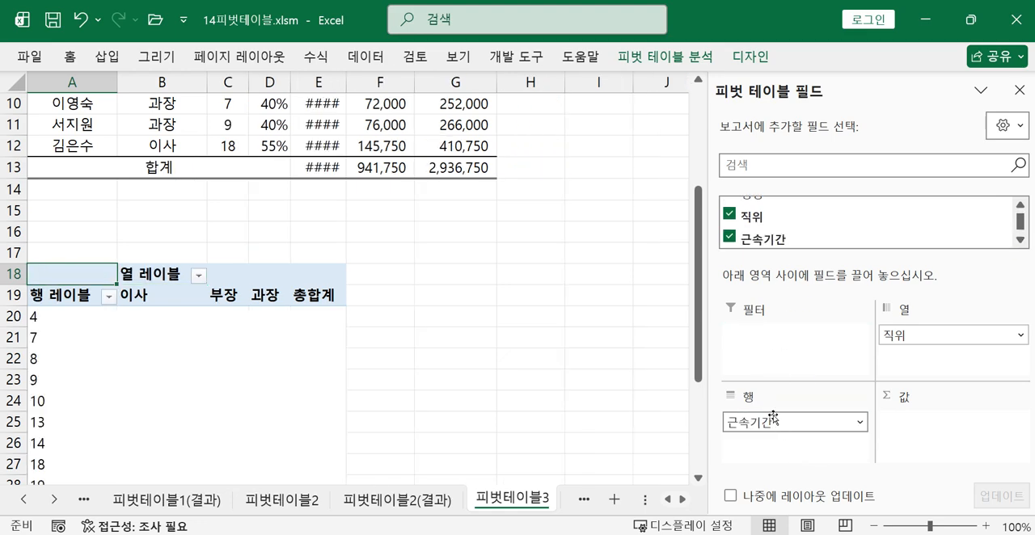
Add 기본급 and 상여금 to the Σ 값 area as sums, in that order
left_click(1021, 240)
left_click(1021, 240)
left_click(1020, 240)
left_click(1020, 240)
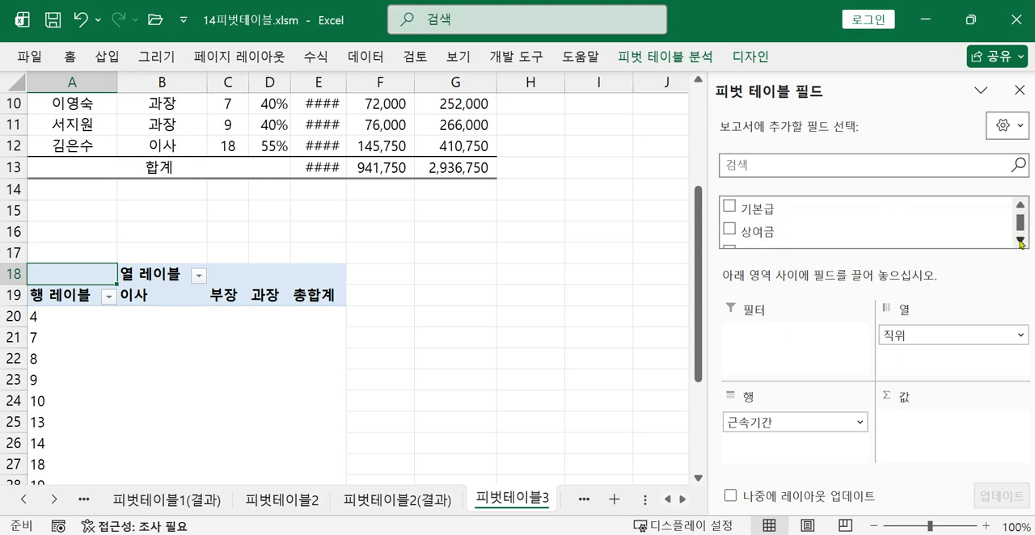
left_click_drag(797, 212, 914, 433)
left_click_drag(758, 231, 929, 461)
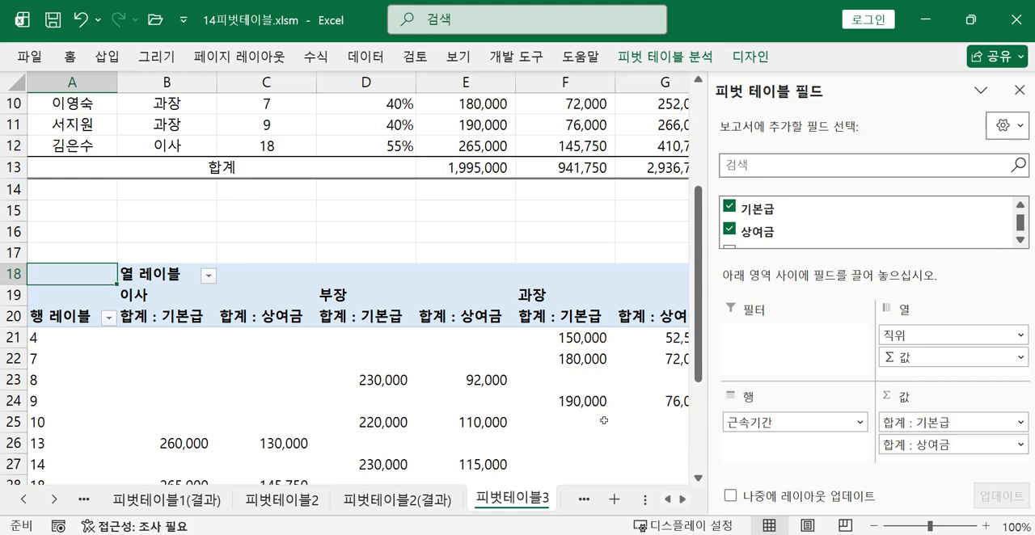
Examine the 출제유형 3 task photo for the 근속기간 grouping and the finished pivot table on the 피벗테이블3(결과) sheet
mouse_move(604, 398)
mouse_move(608, 455)
left_click(853, 534)
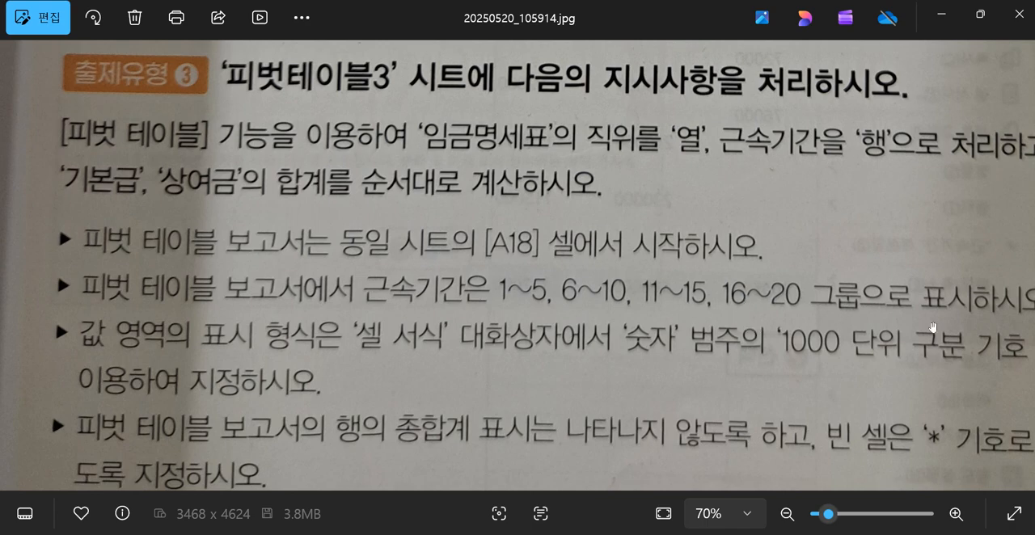
left_click_drag(933, 326, 854, 332)
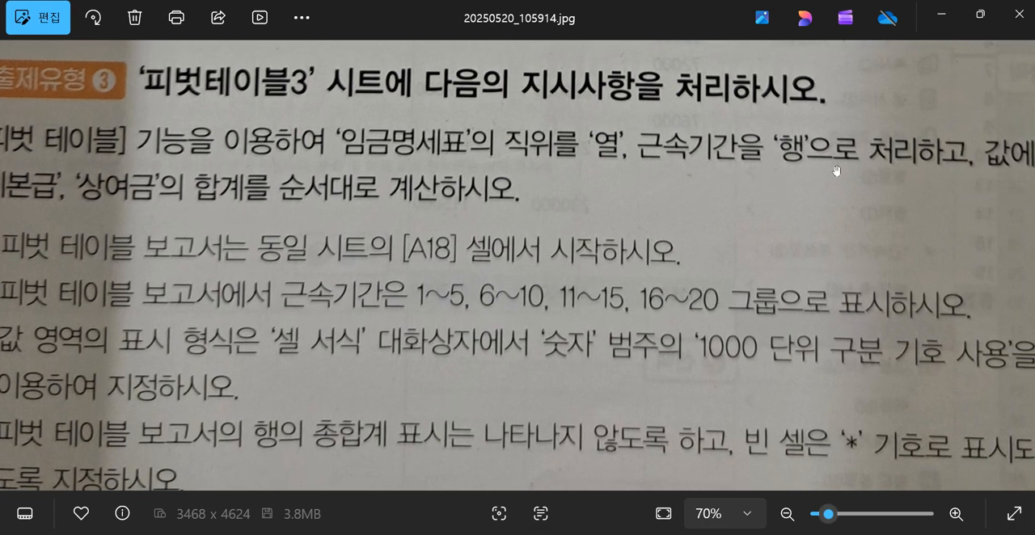
left_click(939, 15)
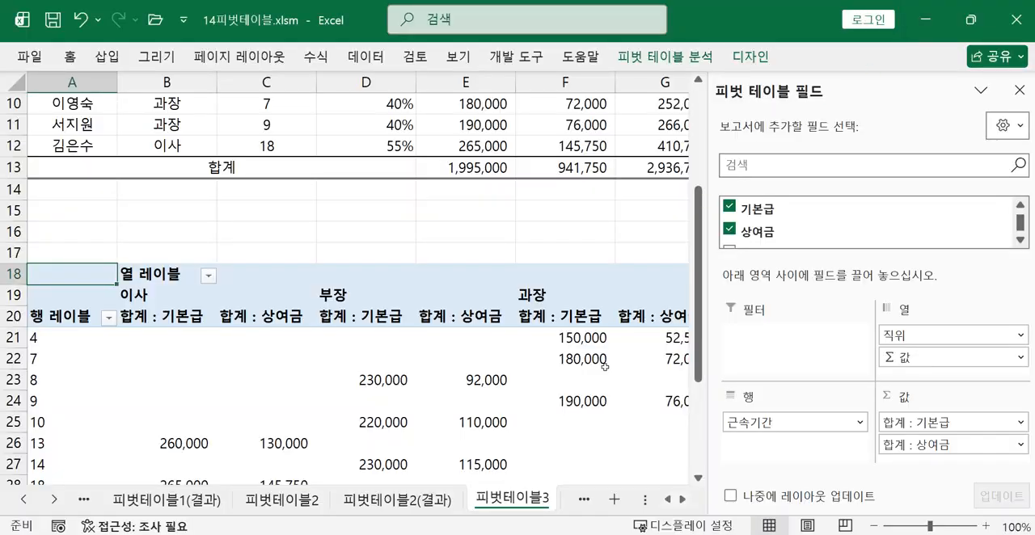
left_click(584, 500)
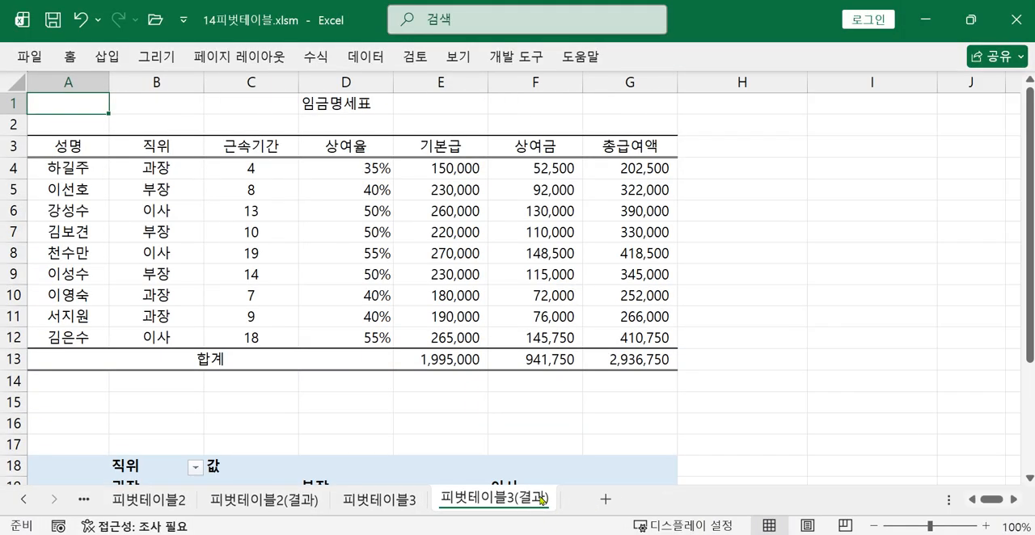
scroll(288, 325, "down", 3)
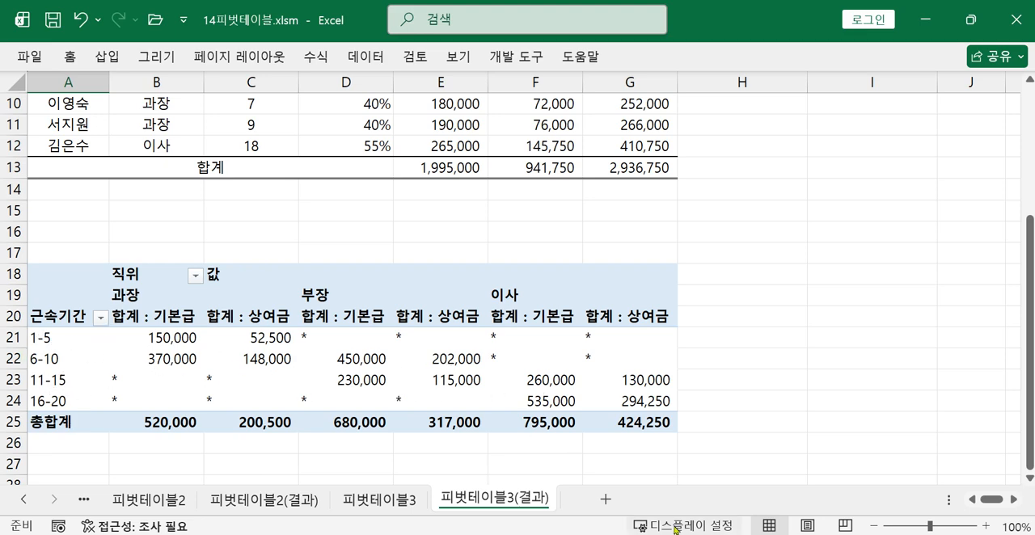
left_click(402, 500)
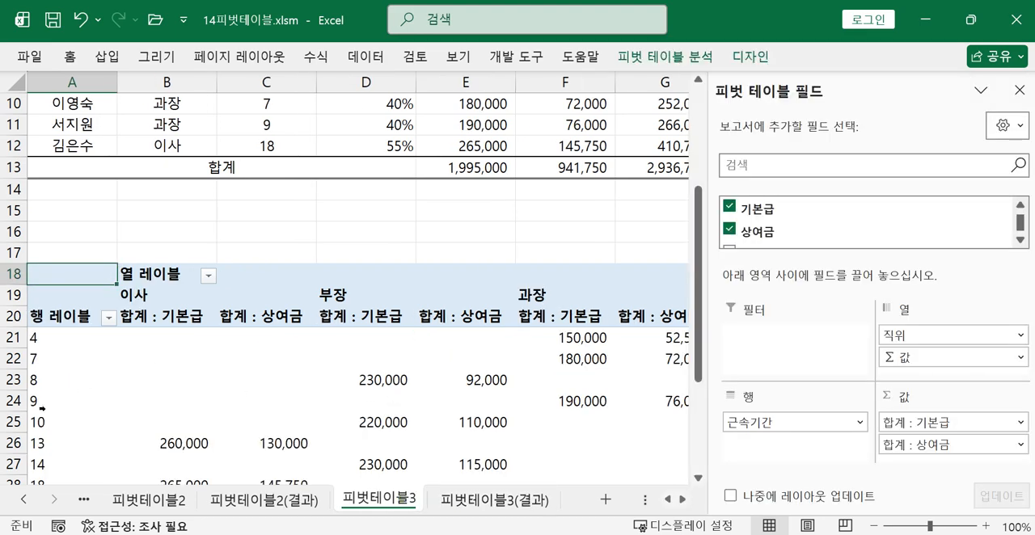
Group the 근속기간 row labels from 1 to 20 in steps of 5, checking the required ranges in the task photo
scroll(152, 363, "down", 1)
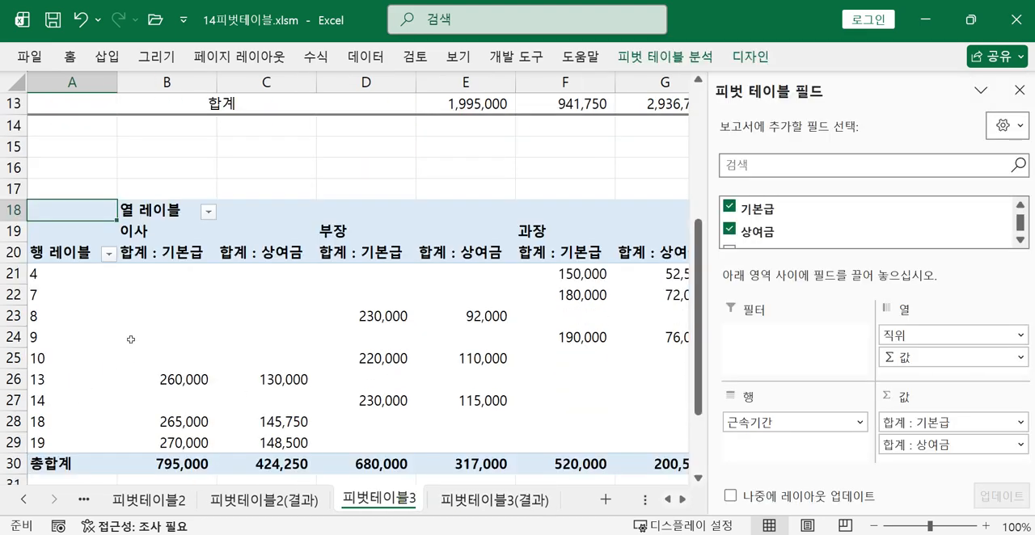
left_click(56, 299)
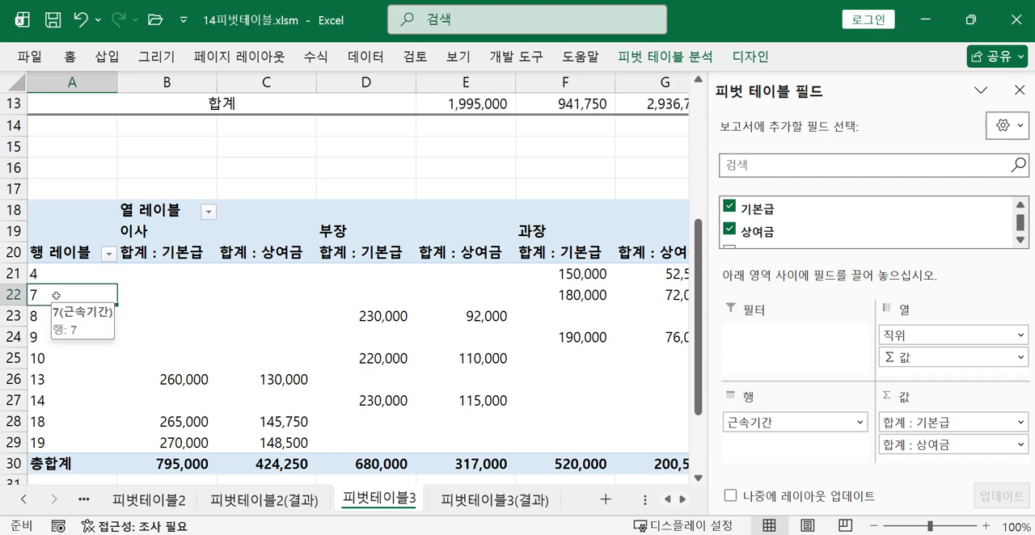
right_click(64, 297)
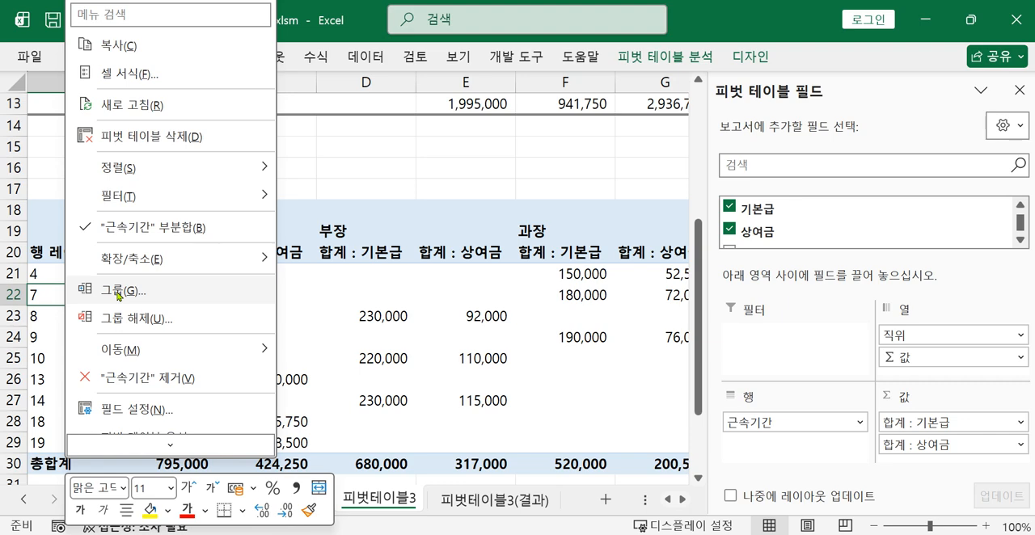
left_click(119, 293)
left_click_drag(165, 366, 387, 285)
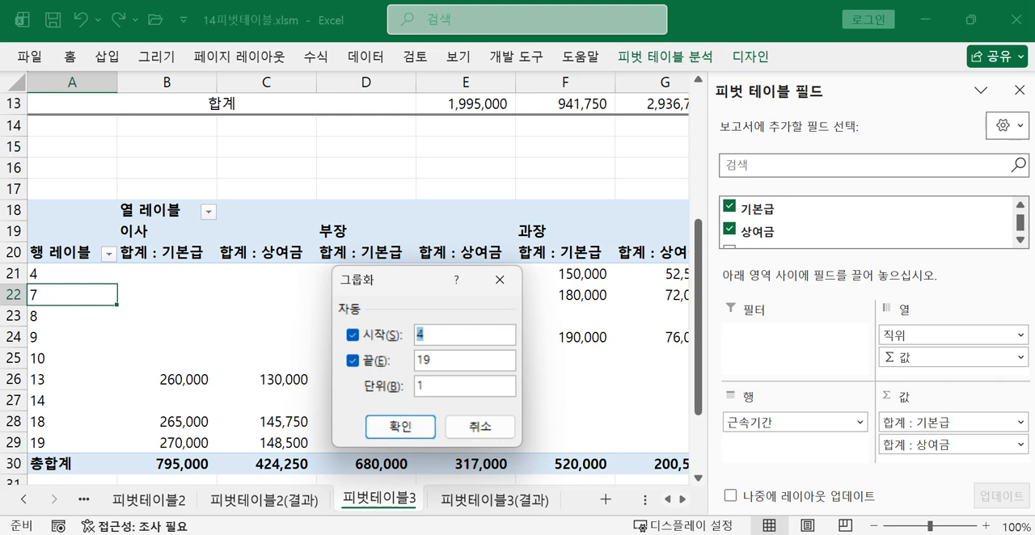
key("alt+Tab")
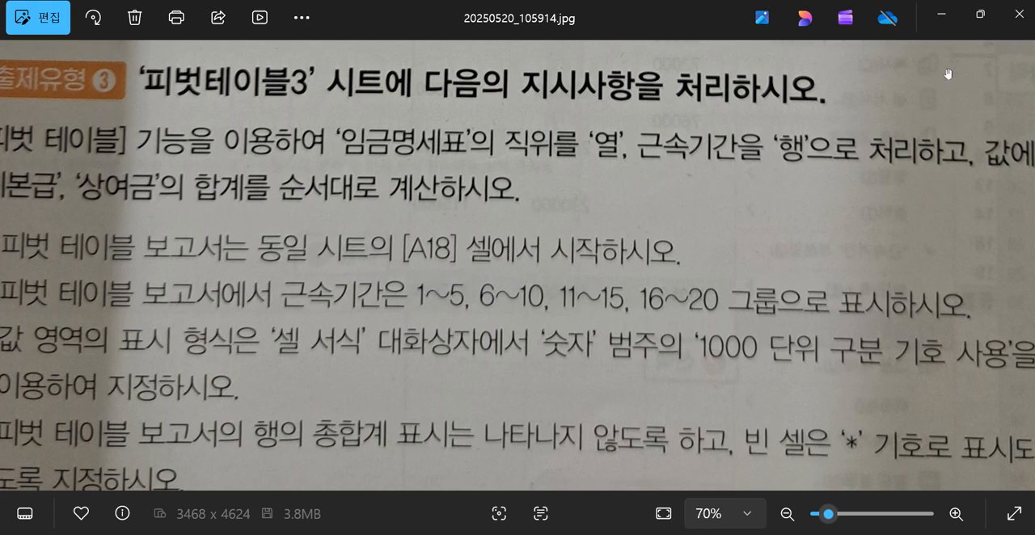
left_click(938, 18)
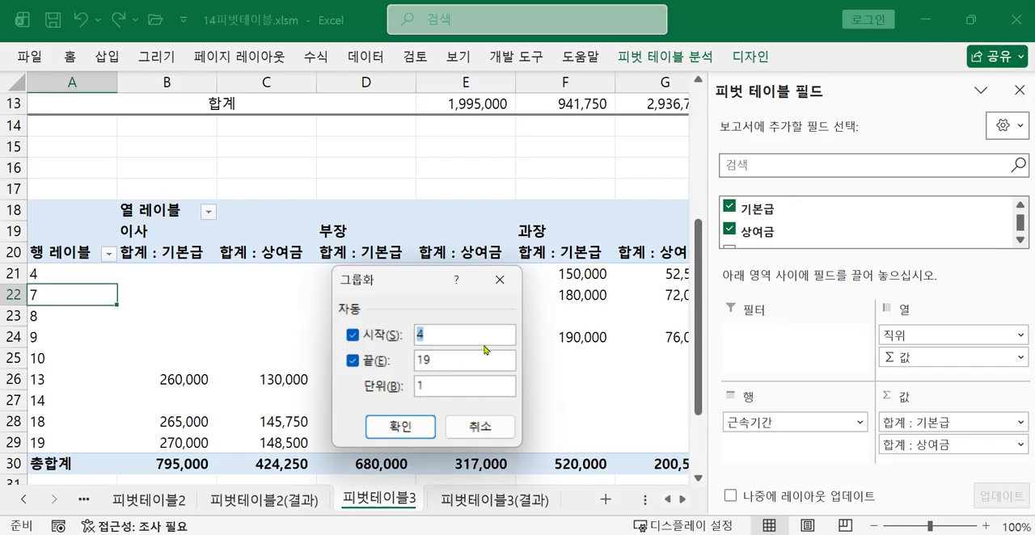
type("1")
key("Tab")
type("20")
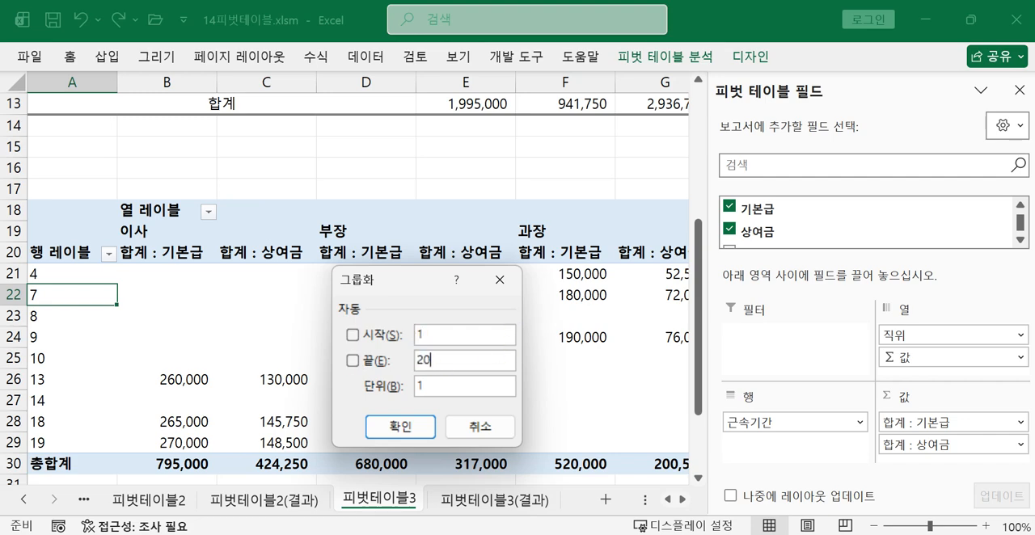
double_click(441, 390)
type("5")
left_click(402, 428)
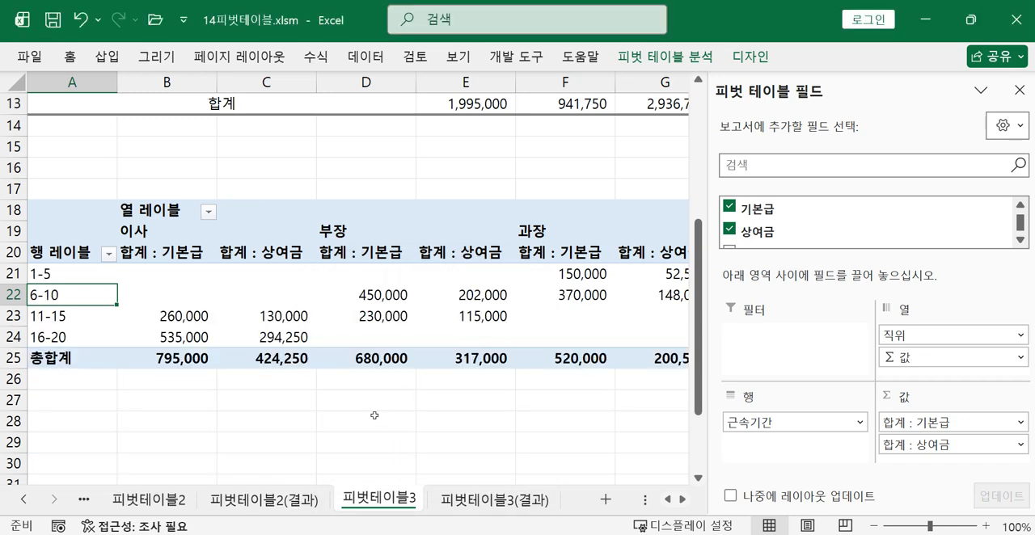
Review the start, end and interval settings of the 근속기간 grouping
right_click(64, 297)
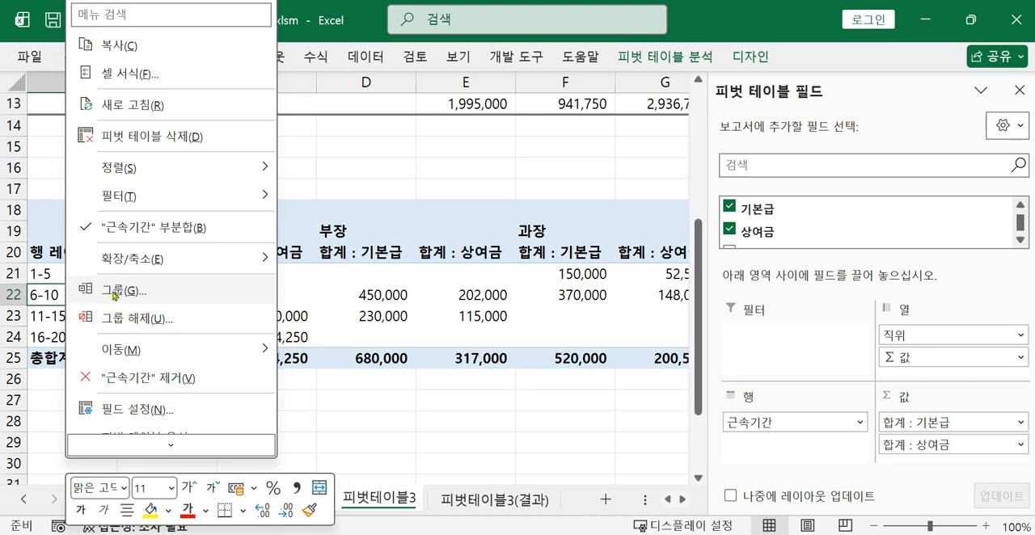
left_click(114, 292)
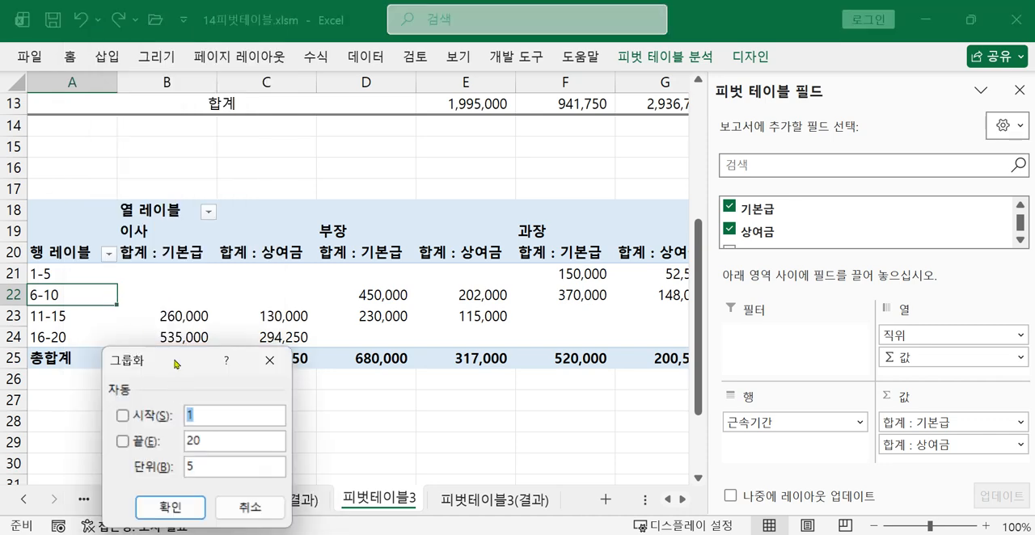
left_click_drag(175, 365, 290, 287)
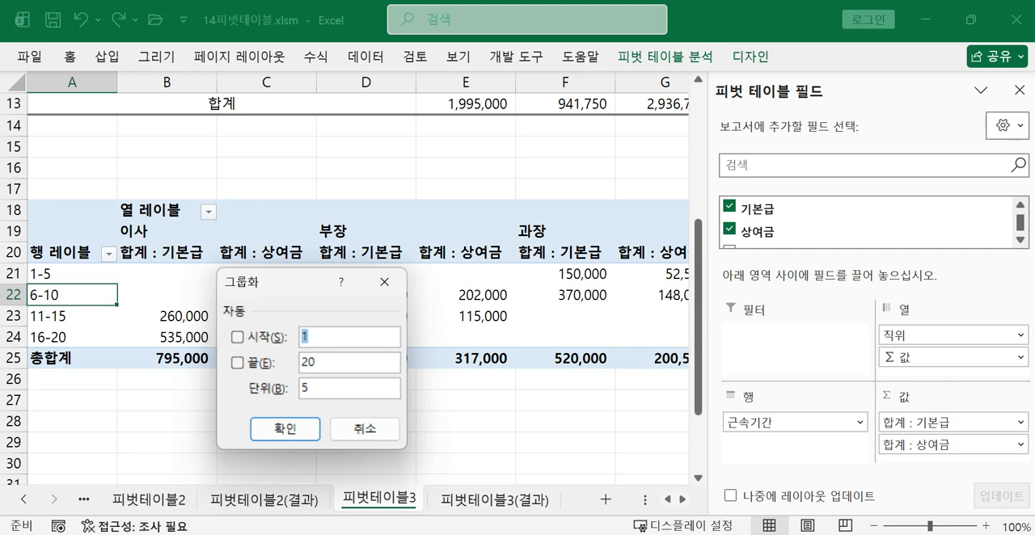
left_click(290, 430)
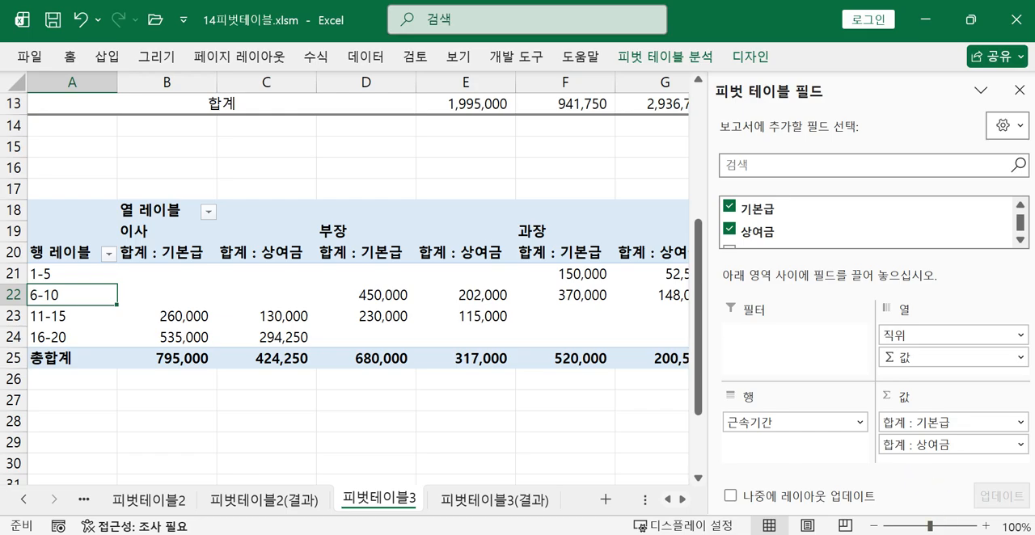
Check the task photo and format the pivot values in B21:I25 as 숫자 with 0 decimal places and the 1000 단위 구분 기호
left_click(815, 488)
left_click_drag(609, 364, 797, 351)
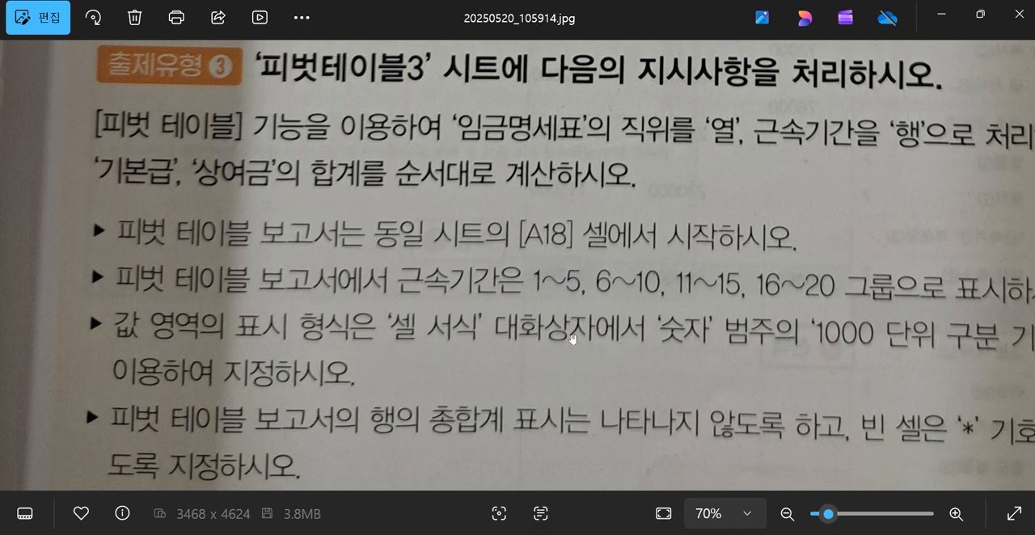
left_click_drag(804, 356, 626, 360)
left_click_drag(698, 355, 834, 337)
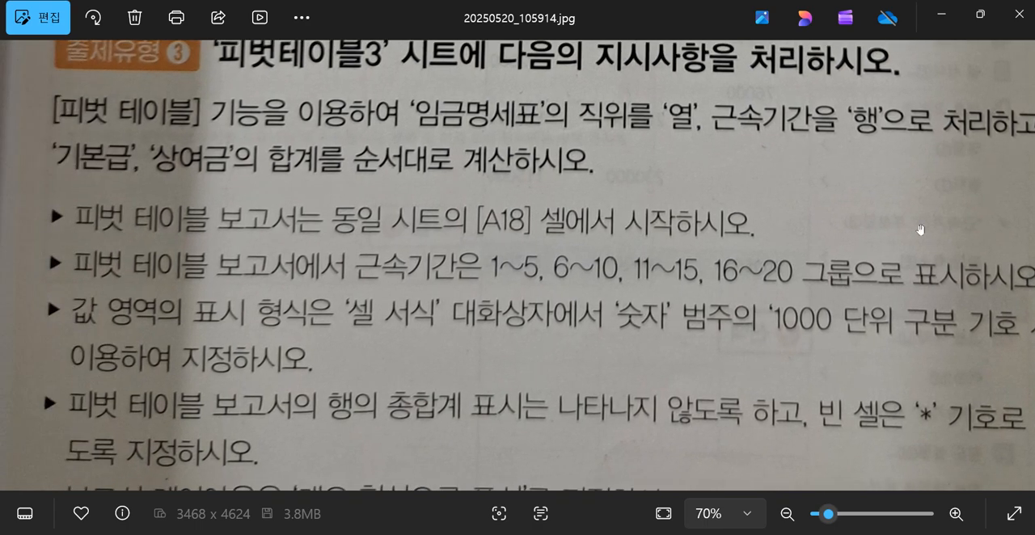
left_click(944, 16)
left_click_drag(154, 278, 504, 346)
left_click_drag(570, 365, 168, 283)
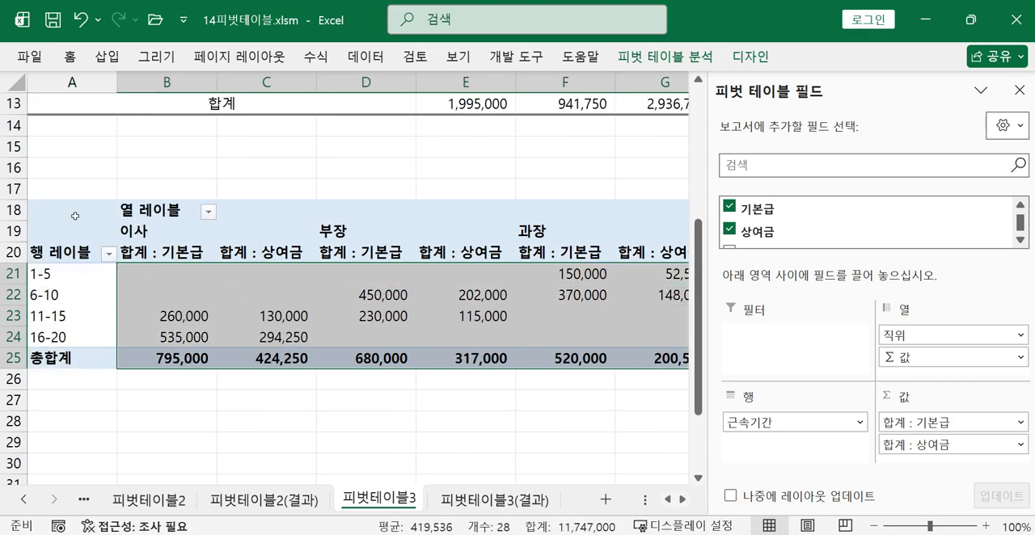
left_click(70, 60)
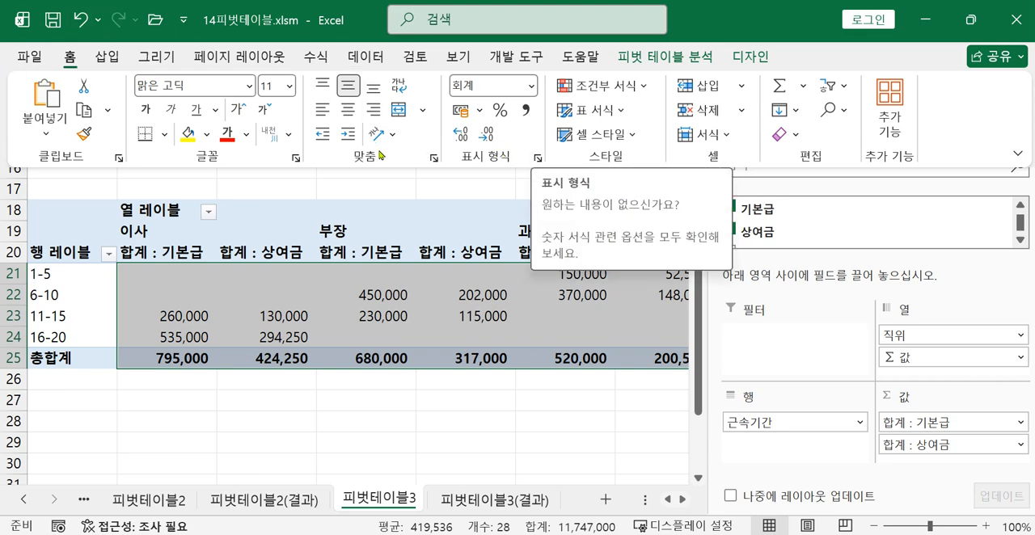
left_click(538, 157)
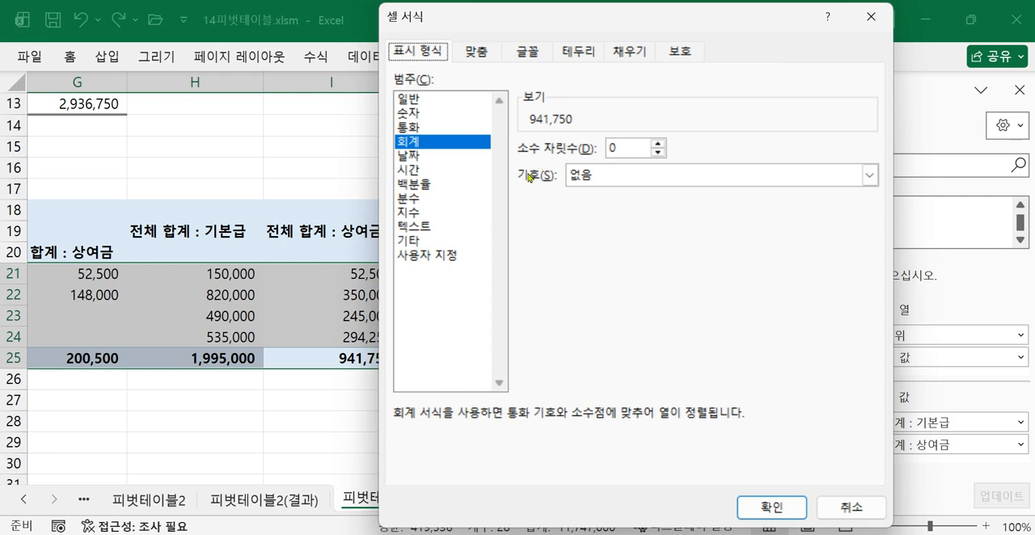
left_click(415, 114)
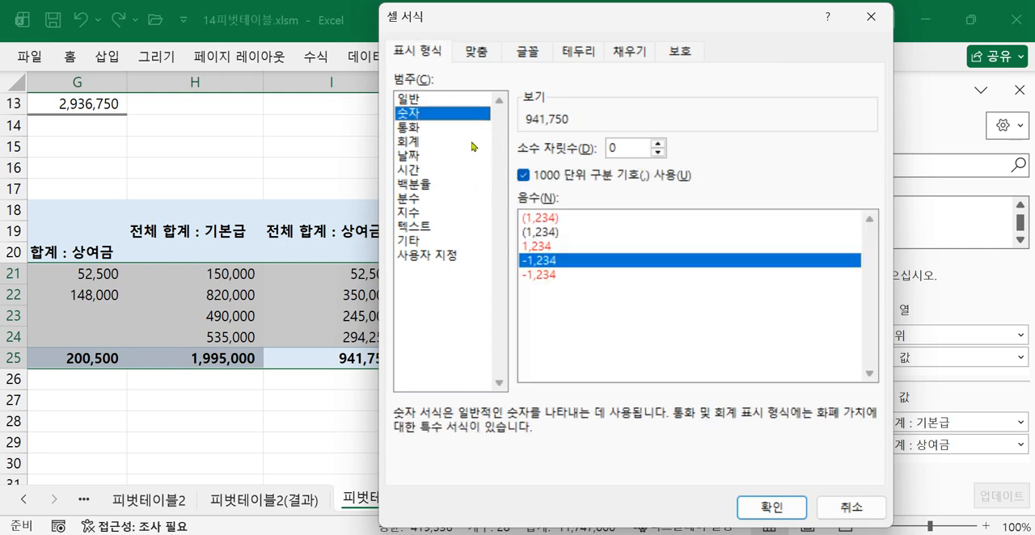
left_click(750, 507)
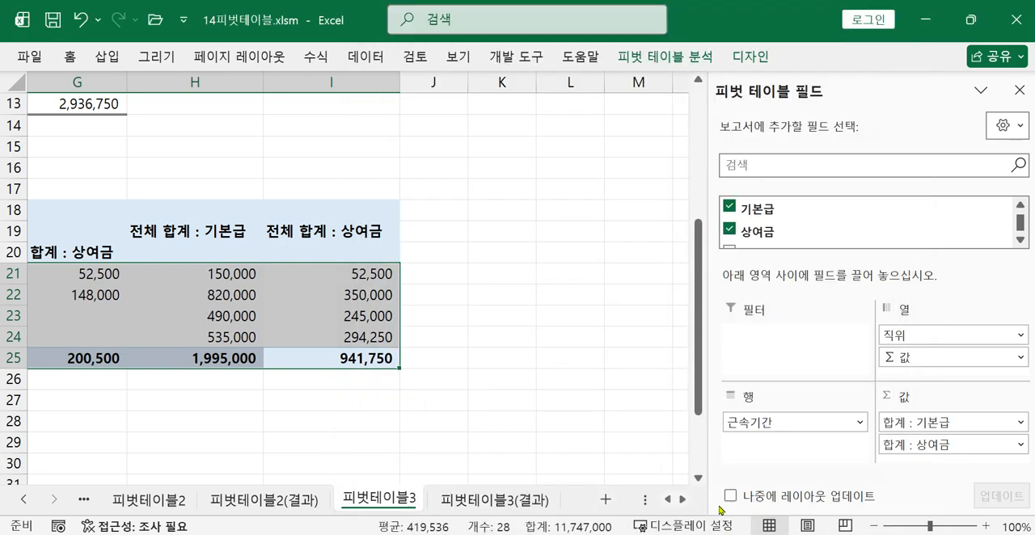
Check the total requirements in the task photo and set the pivot table's grand totals to 열의 총합계만 설정
left_click(667, 500)
left_click(668, 500)
left_click(667, 500)
left_click(668, 500)
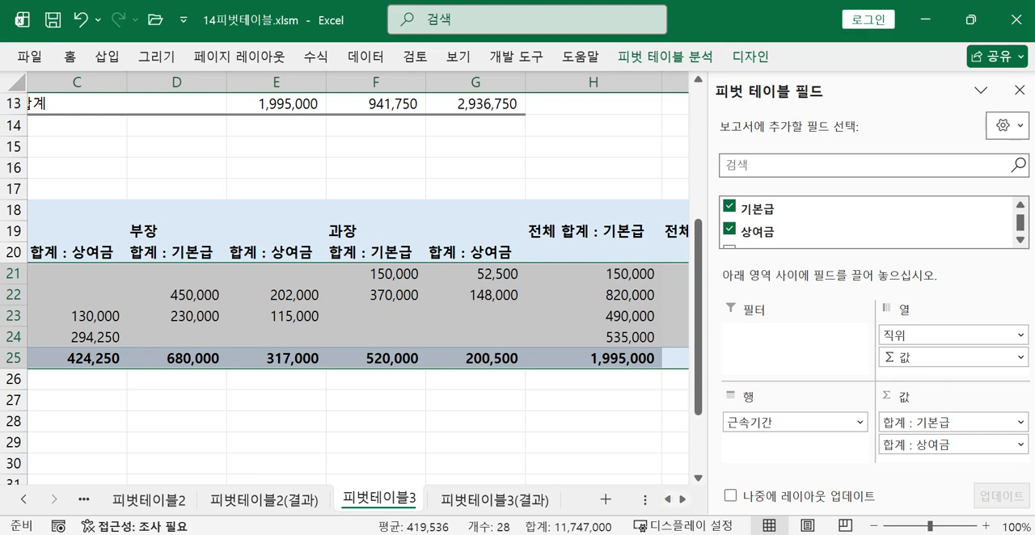
key("alt+Tab")
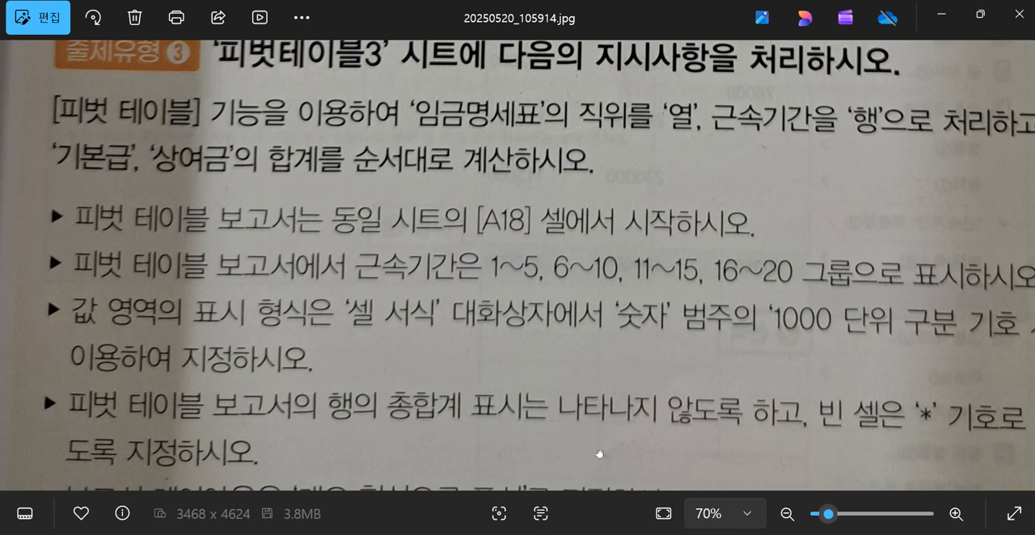
left_click_drag(583, 388, 518, 299)
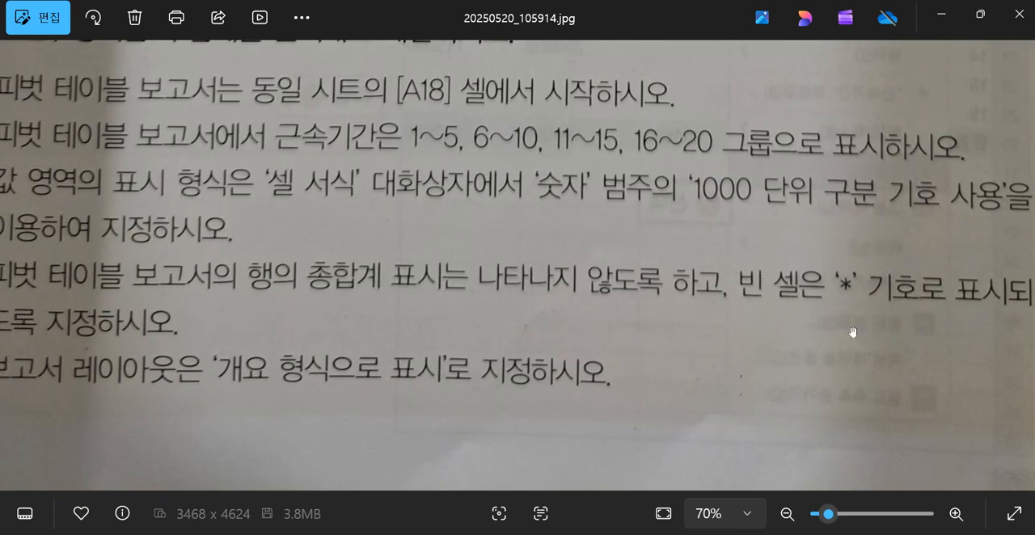
left_click(942, 16)
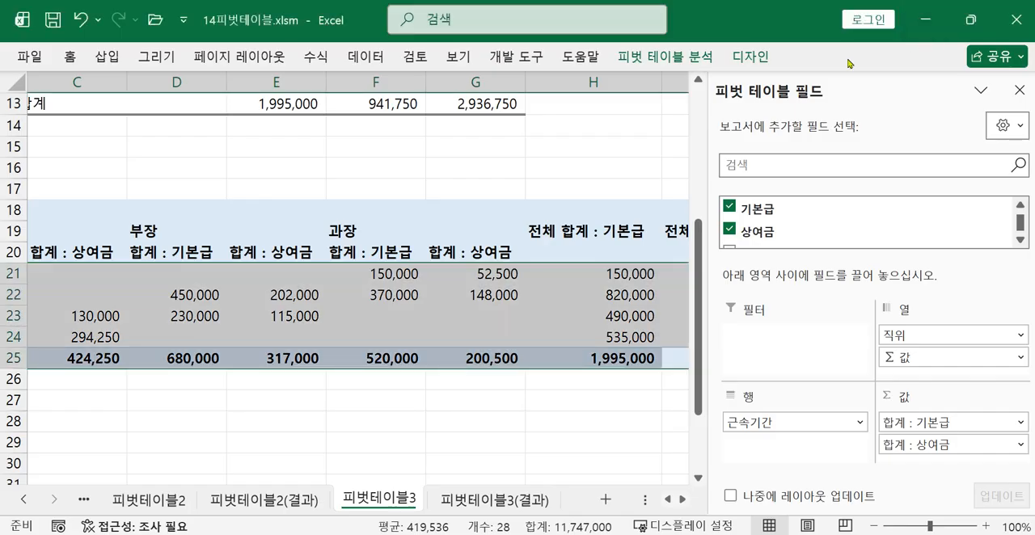
left_click(380, 313)
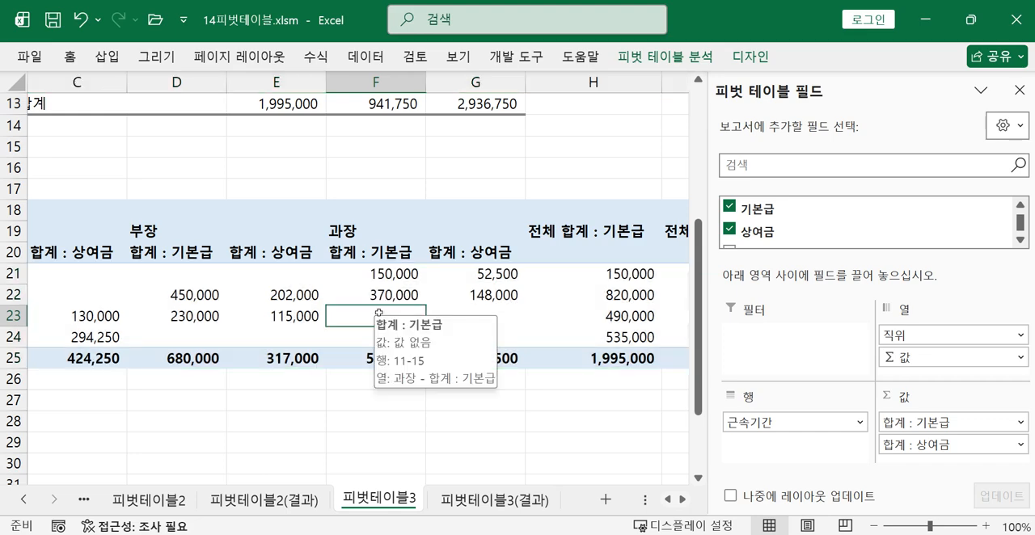
left_click(745, 58)
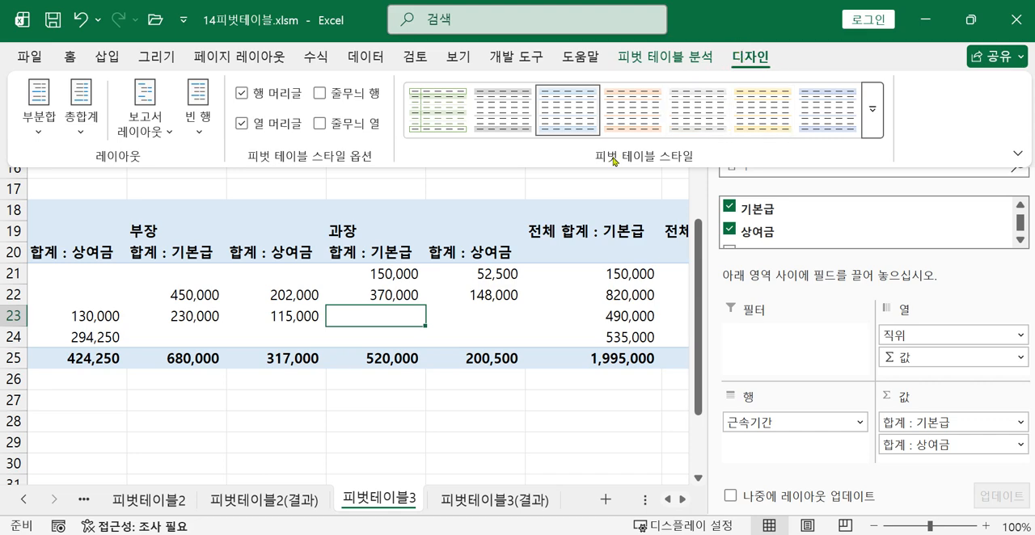
left_click(377, 318)
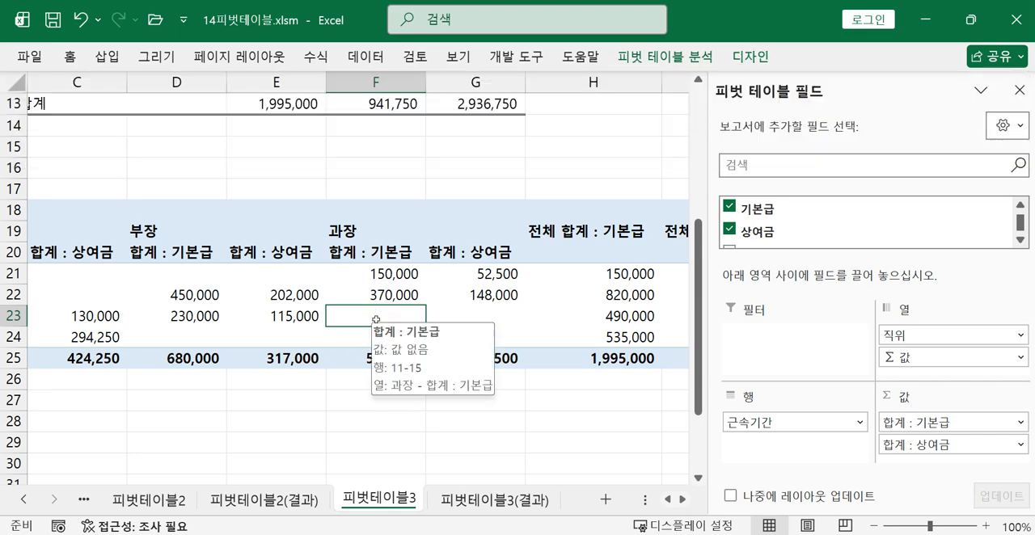
left_click(752, 58)
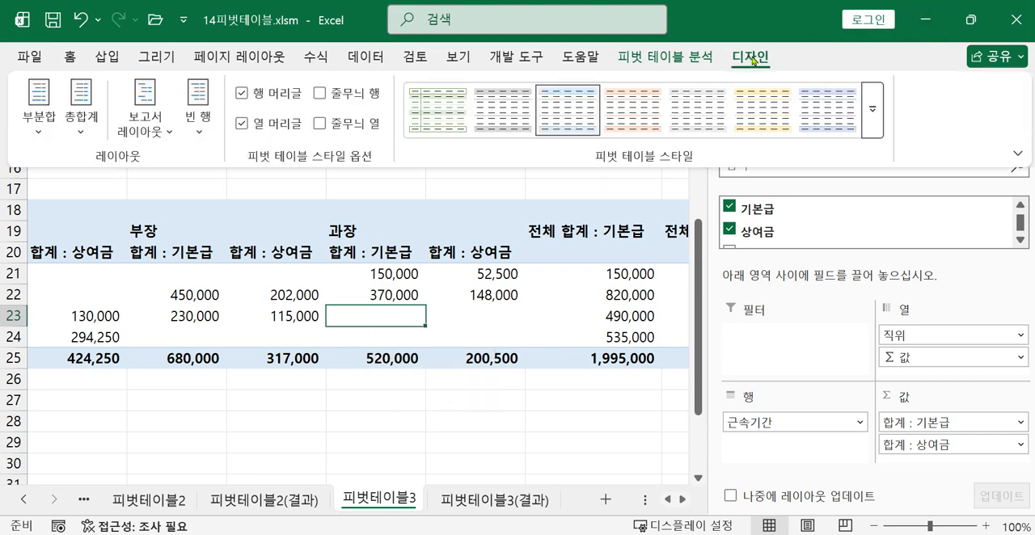
left_click(83, 122)
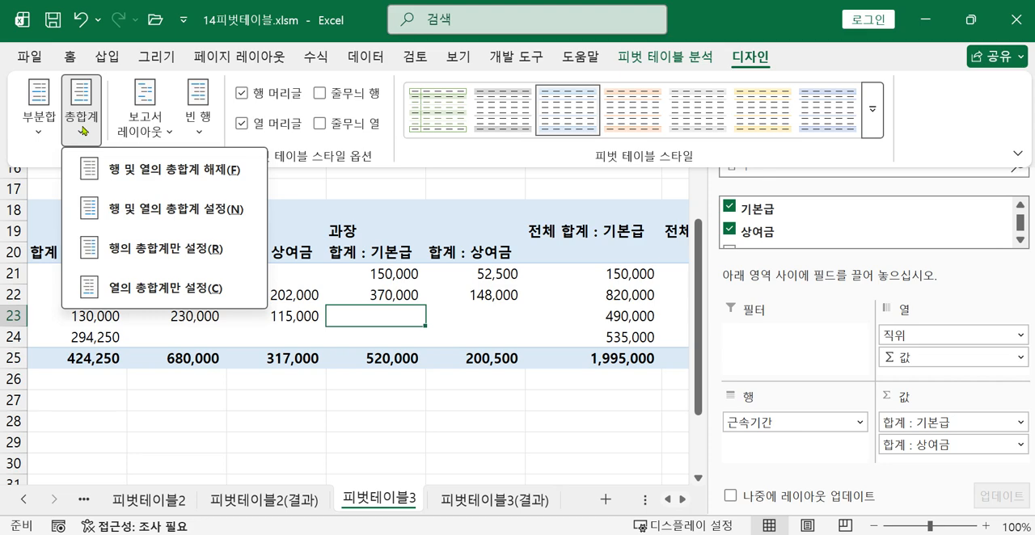
left_click(166, 289)
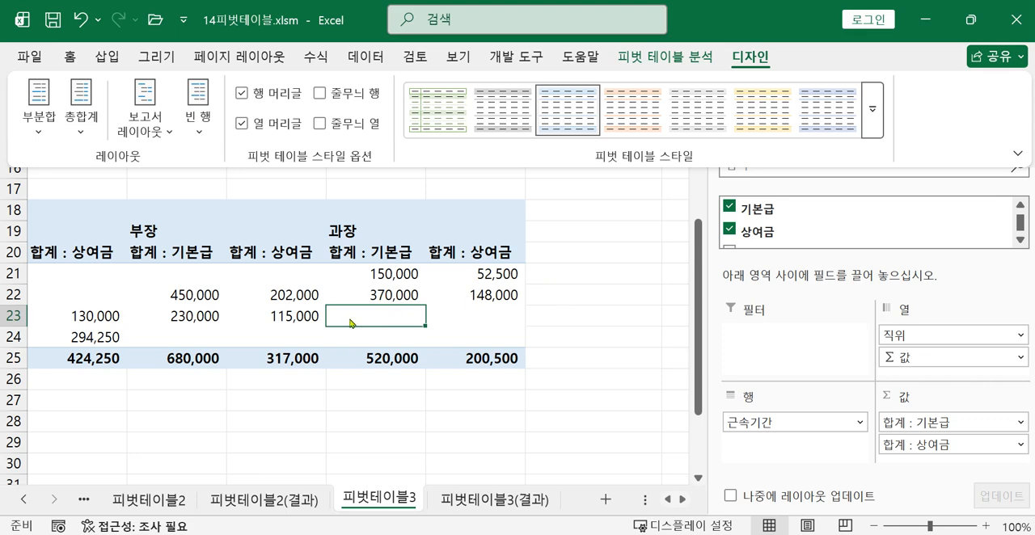
Review the row and column grand total settings in the pivot table options and check the empty-cell requirement in the task photo
mouse_move(351, 324)
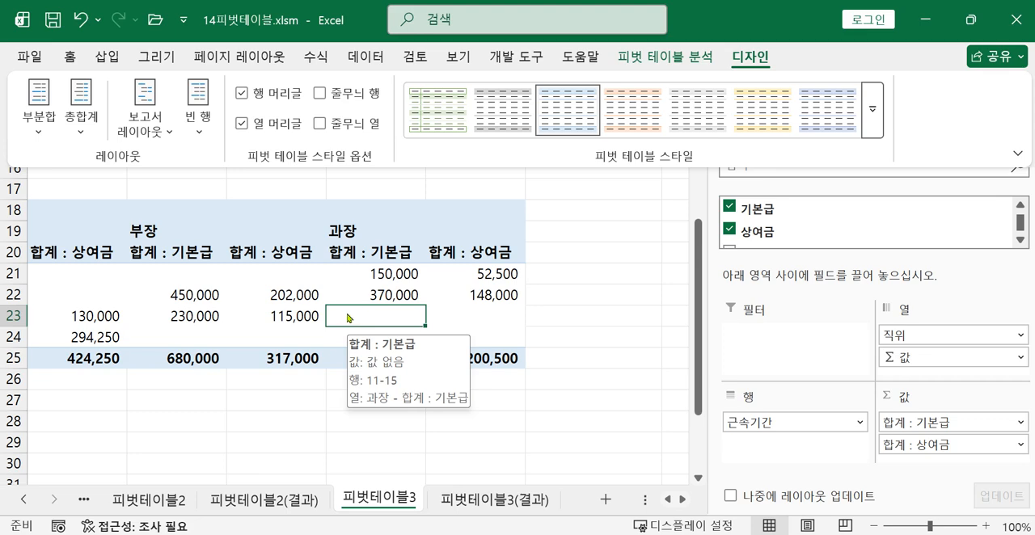
right_click(365, 314)
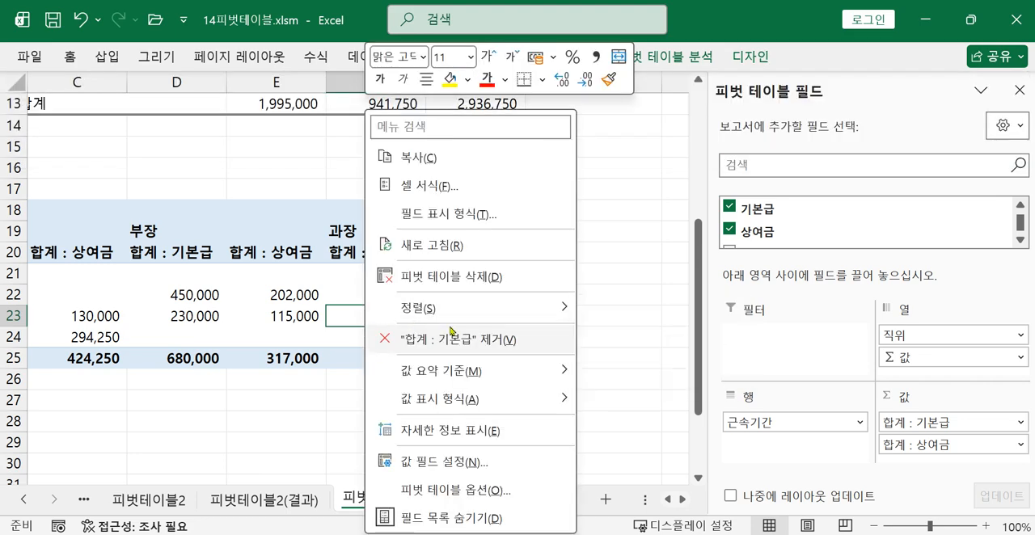
left_click(447, 490)
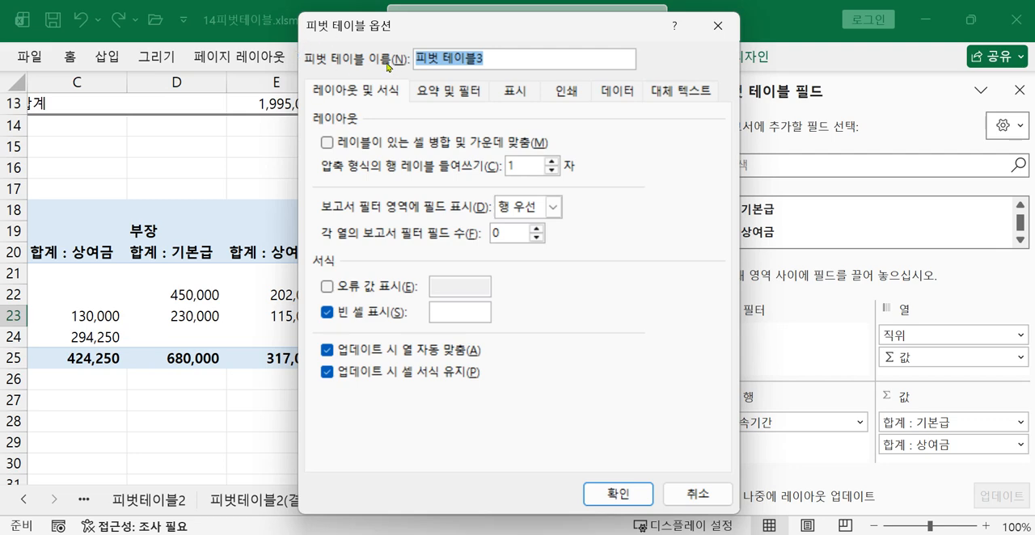
left_click(436, 98)
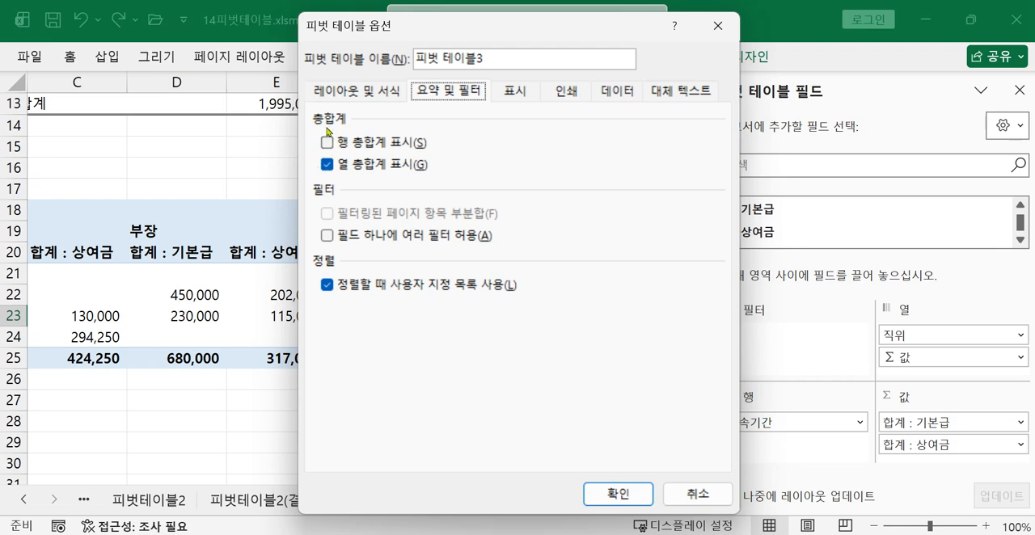
key("alt+Tab")
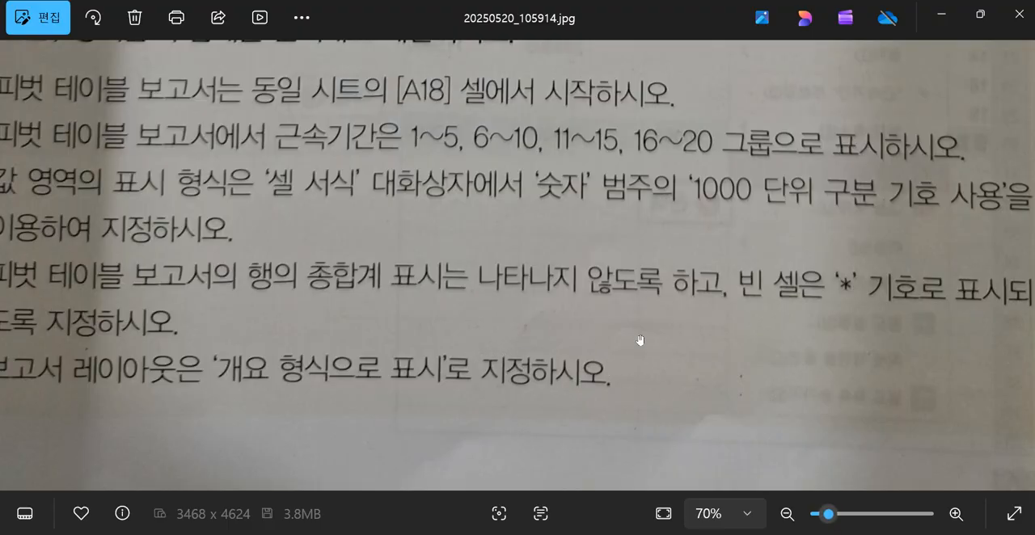
left_click_drag(640, 340, 528, 346)
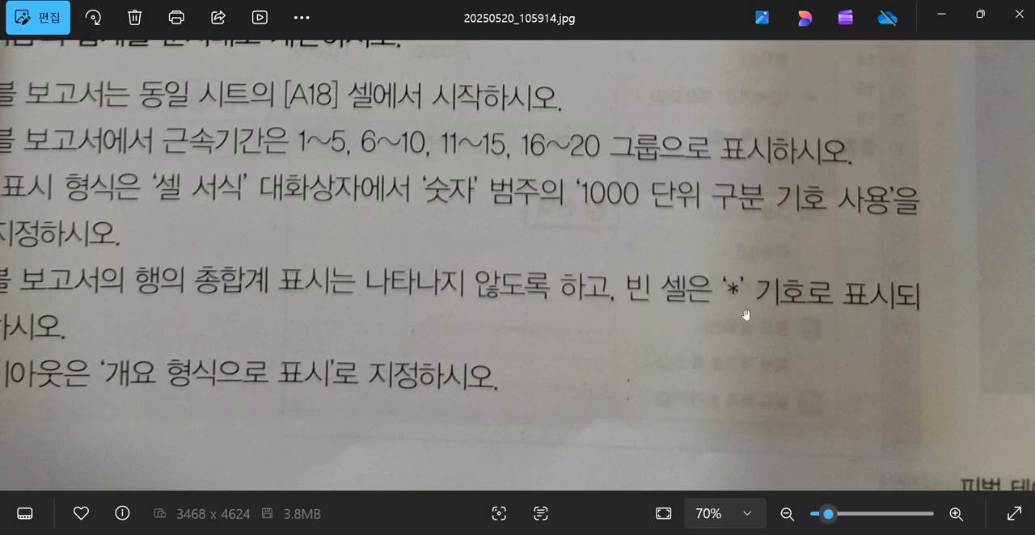
left_click(940, 19)
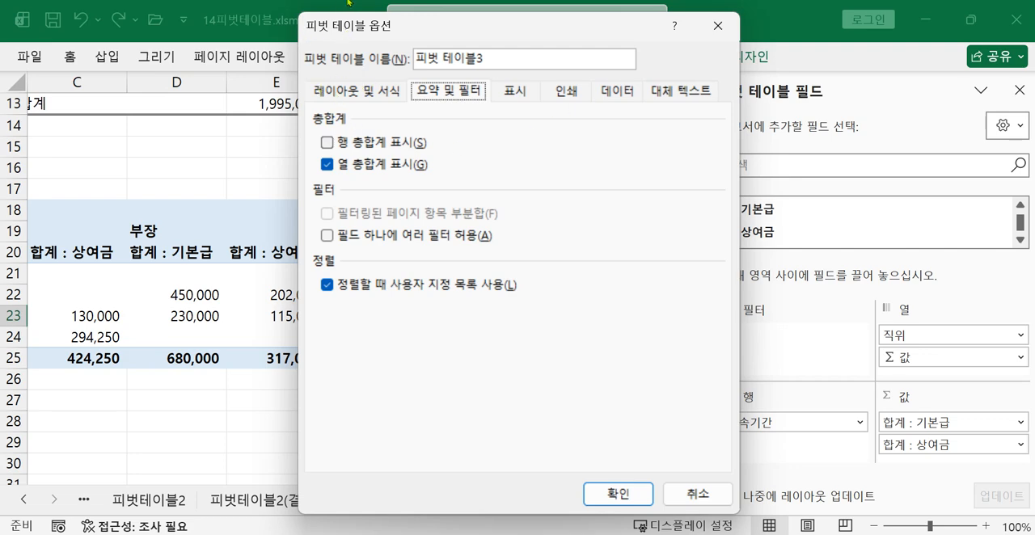
Set the pivot table to show '*' in empty cells, rechecking the grand total settings before applying the options
left_click(345, 95)
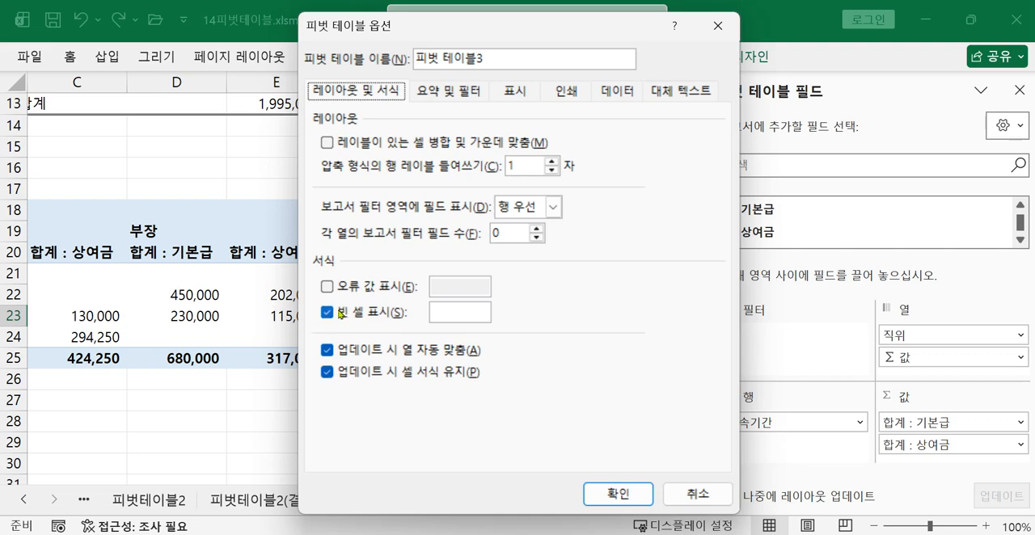
left_click(436, 312)
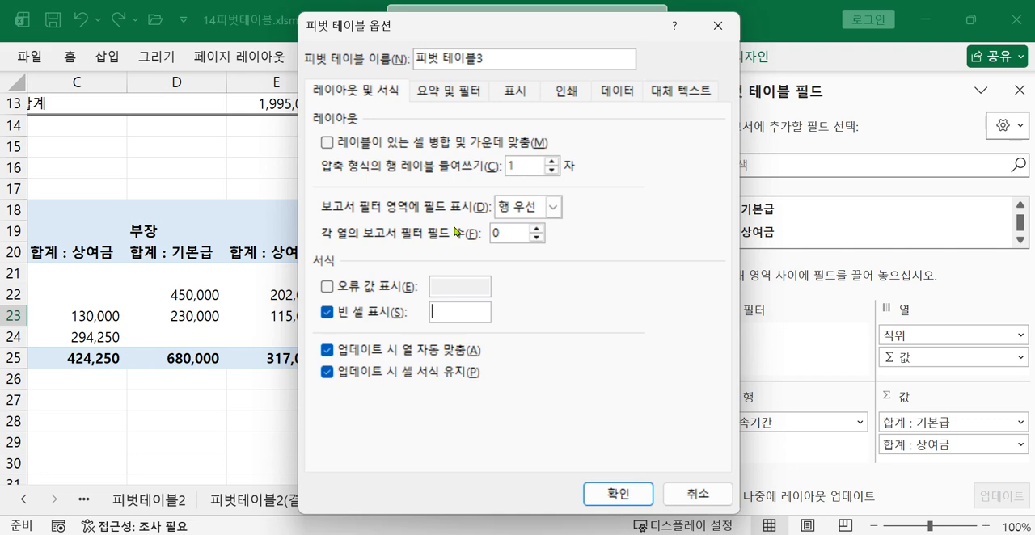
type("*")
left_click(463, 94)
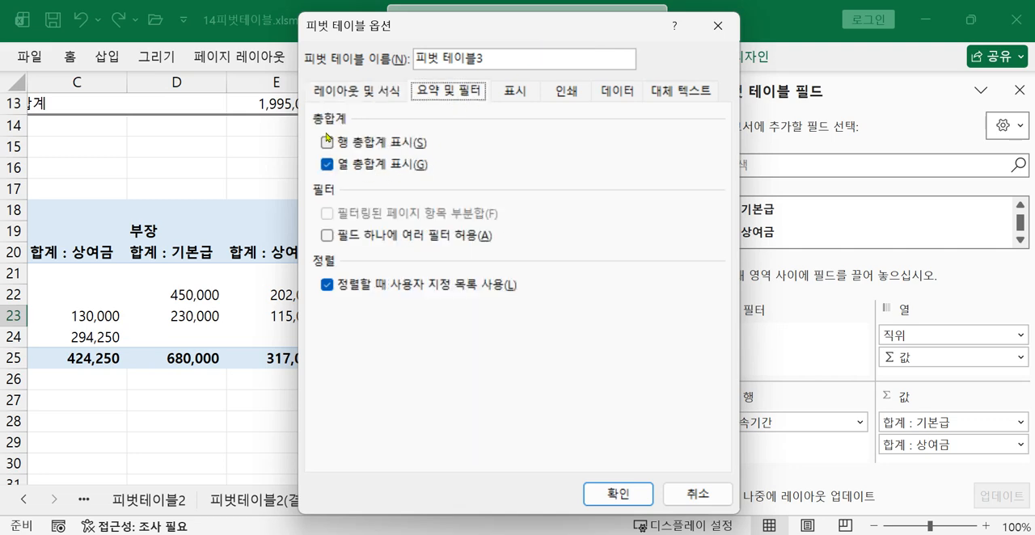
left_click(354, 95)
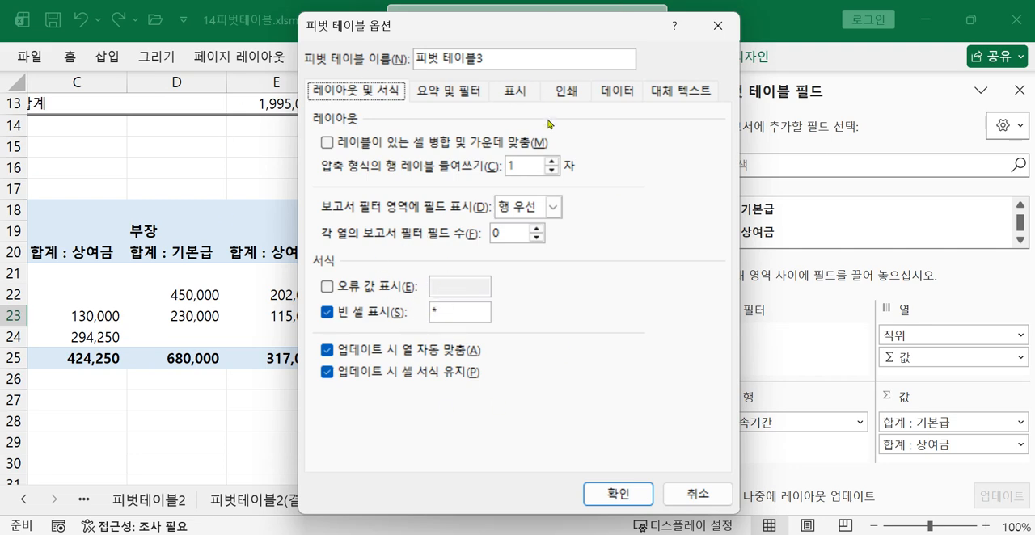
left_click(610, 495)
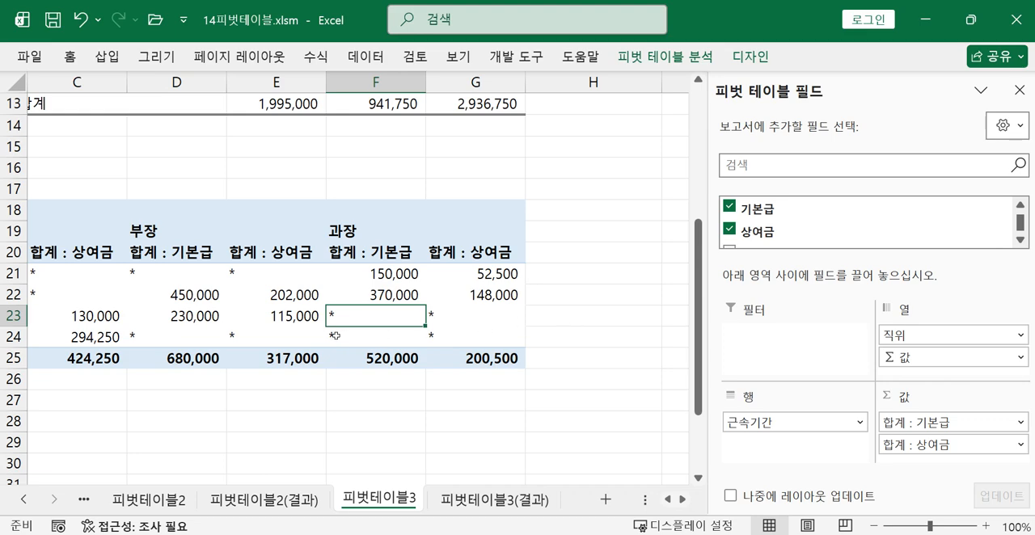
Check the layout requirement in the task photo and set the pivot table's report layout to 개요 형식으로 표시
left_click(380, 332)
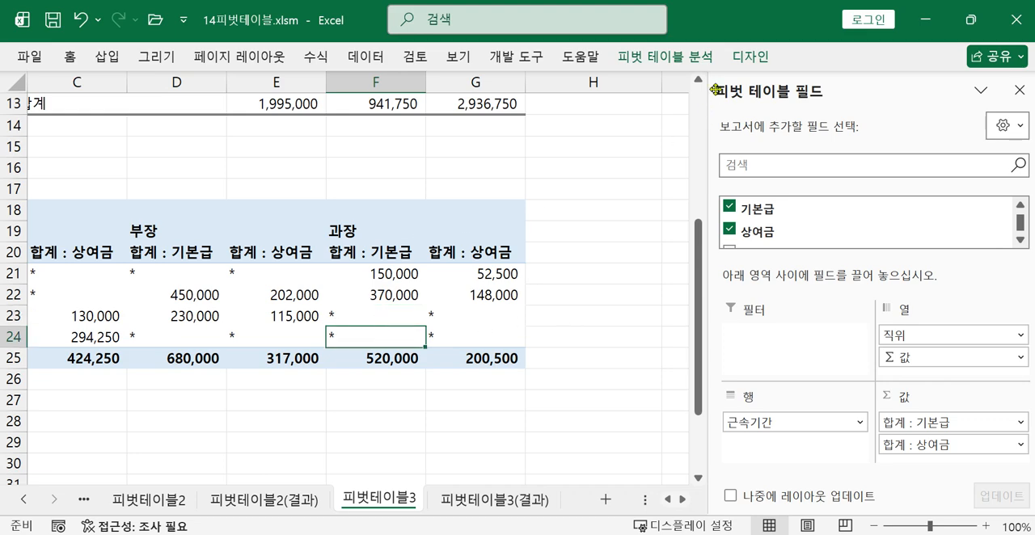
left_click(745, 58)
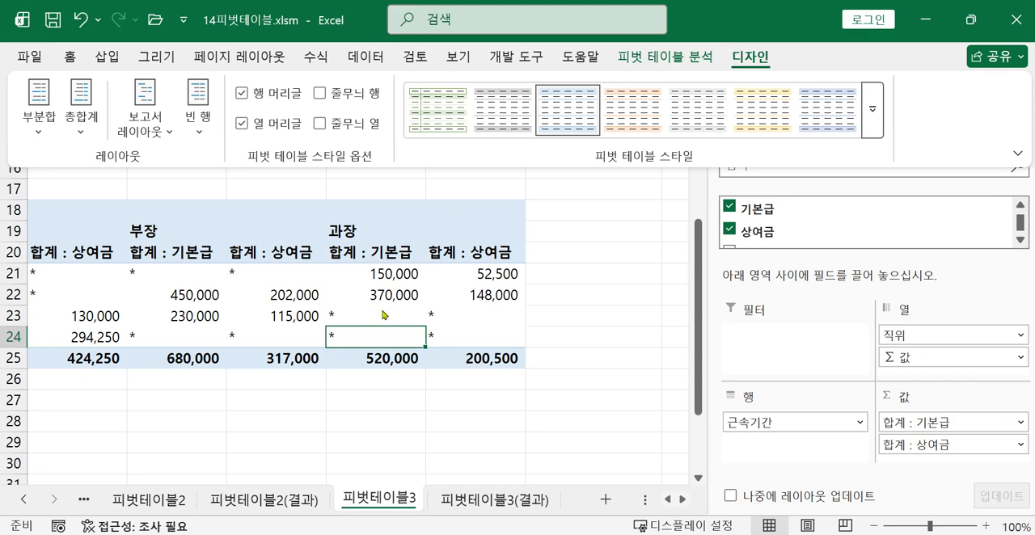
mouse_move(385, 315)
key("alt+Tab")
left_click_drag(372, 411, 895, 400)
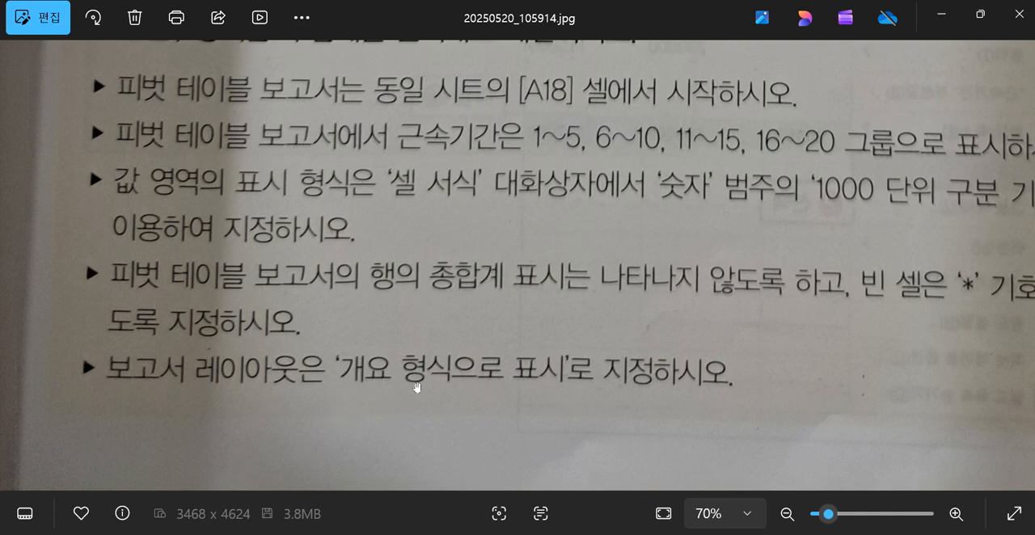
left_click(940, 15)
left_click(750, 57)
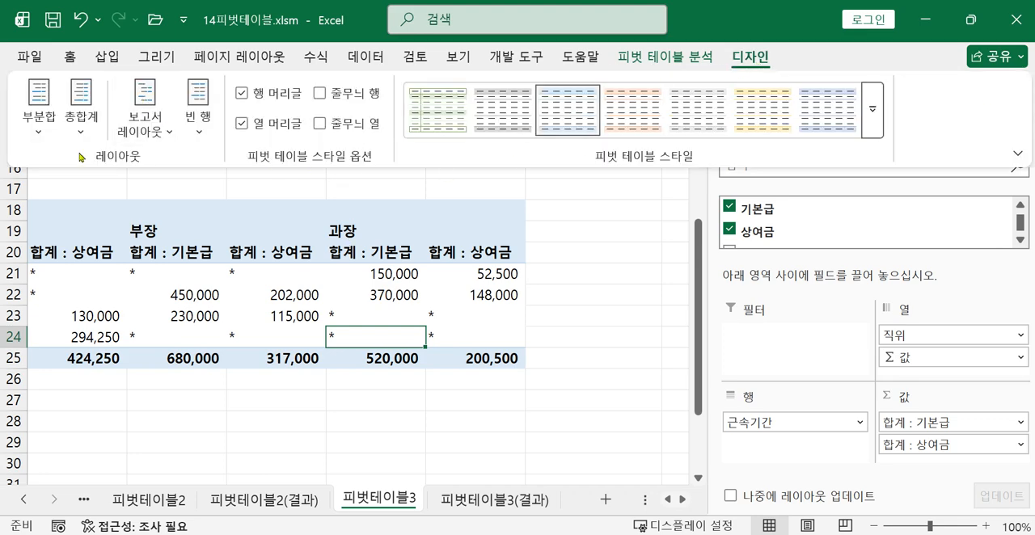
left_click(150, 138)
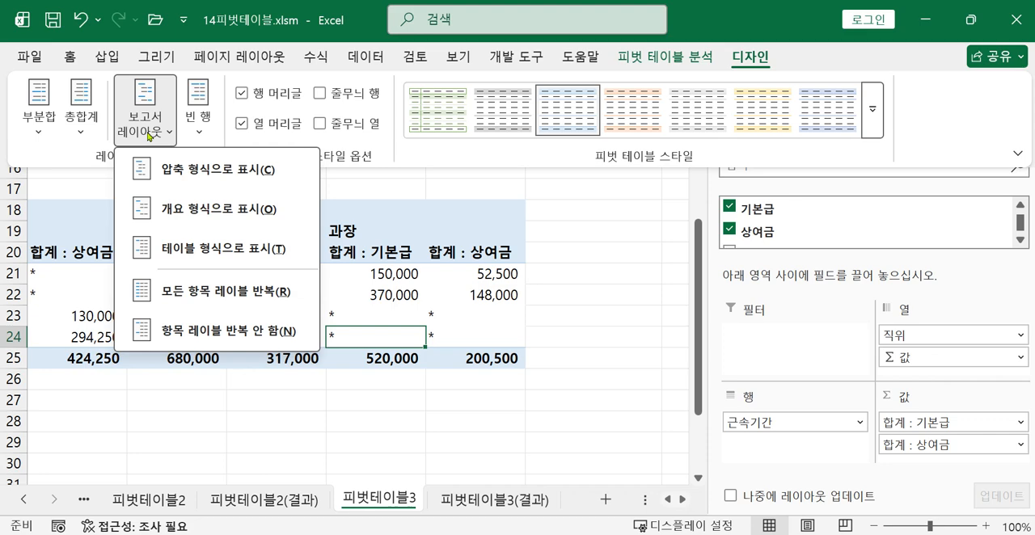
left_click(165, 215)
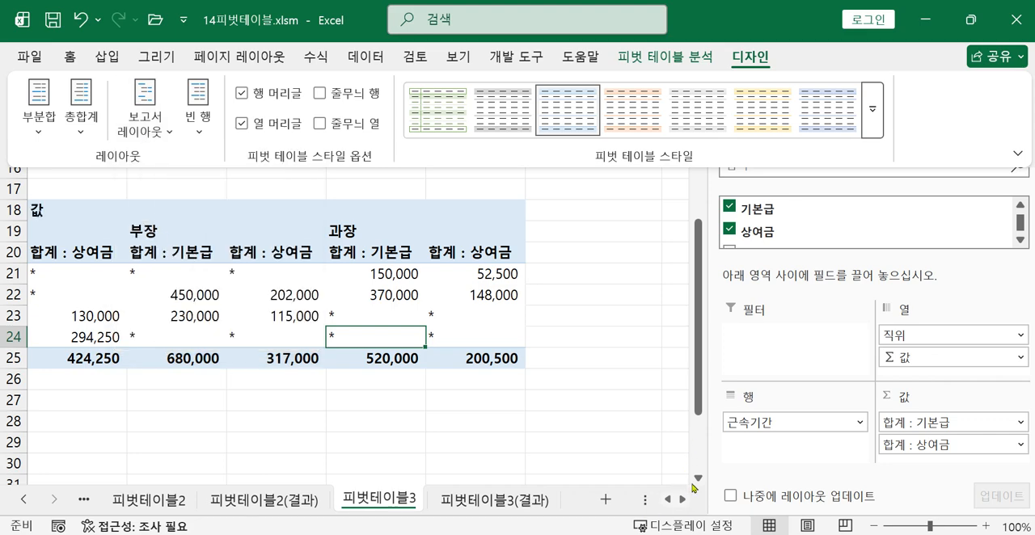
left_click_drag(699, 403, 699, 396)
left_click(667, 500)
left_click(667, 500)
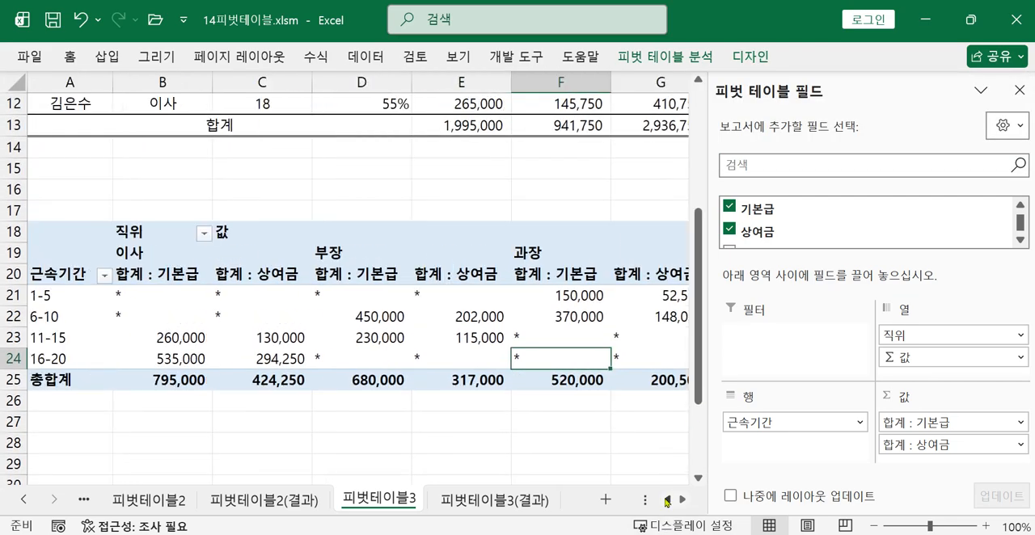
Try the 테이블 형식으로 표시 report layout for comparison and return the pivot table to 개요 형식으로 표시
left_click(367, 347)
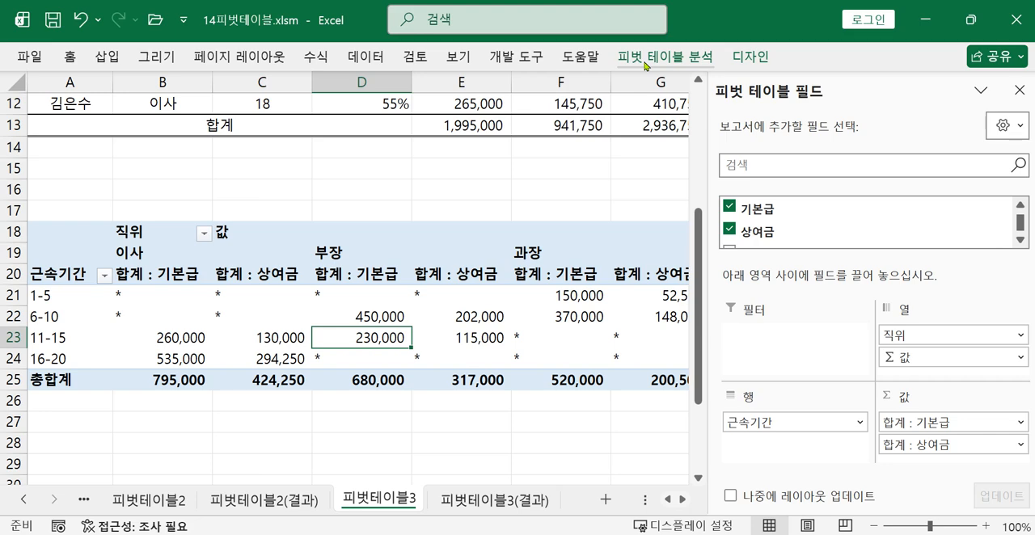
left_click(744, 58)
left_click(159, 140)
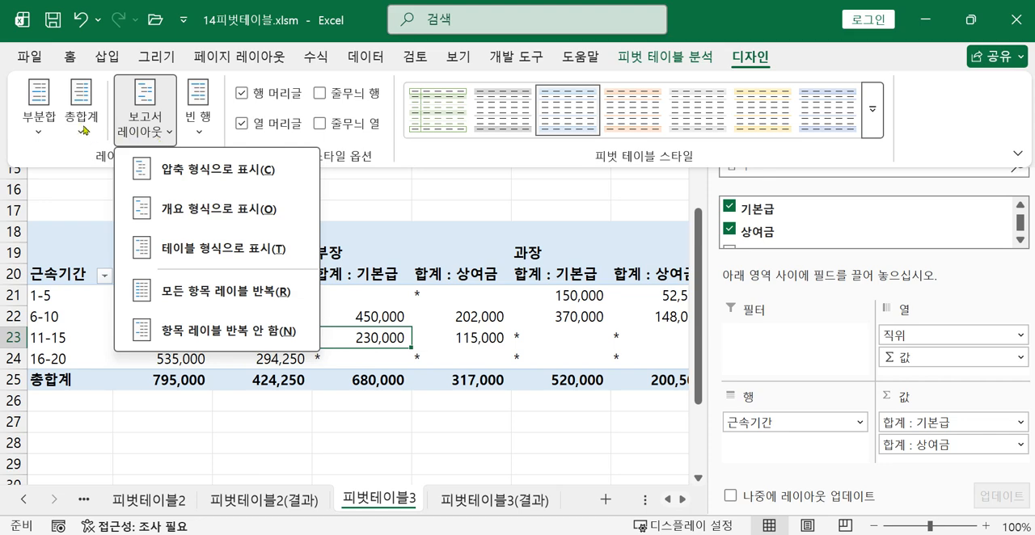
left_click(199, 257)
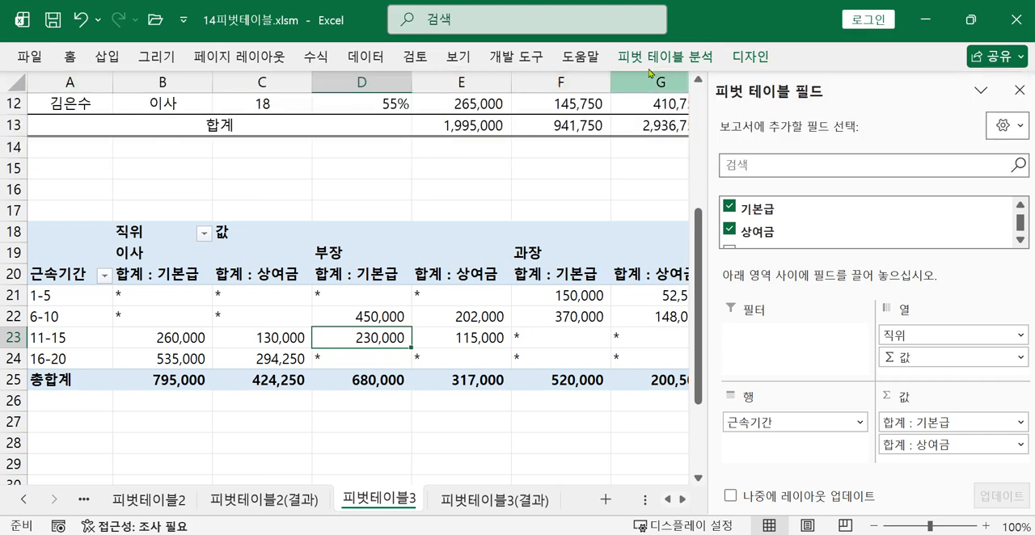
left_click(751, 57)
left_click(158, 130)
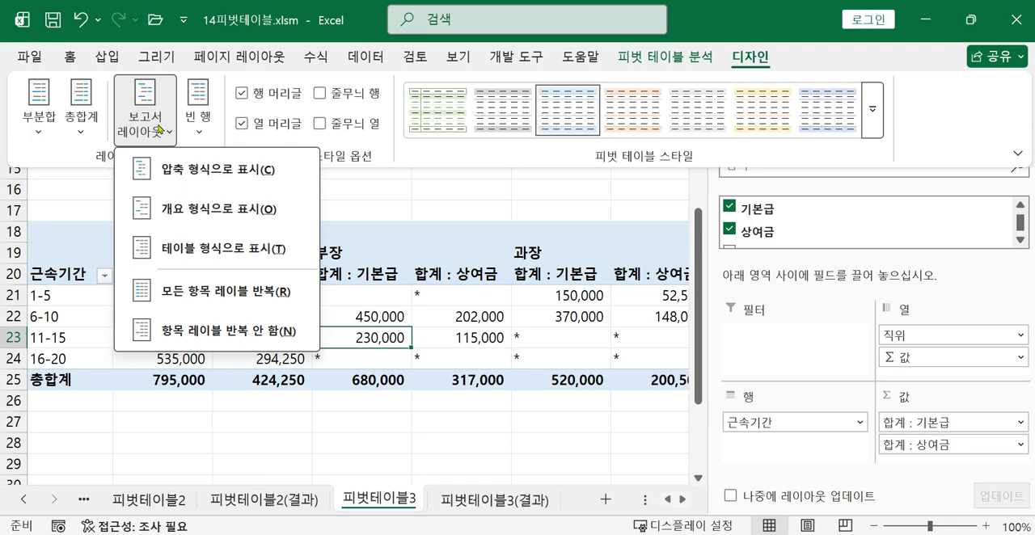
left_click(176, 209)
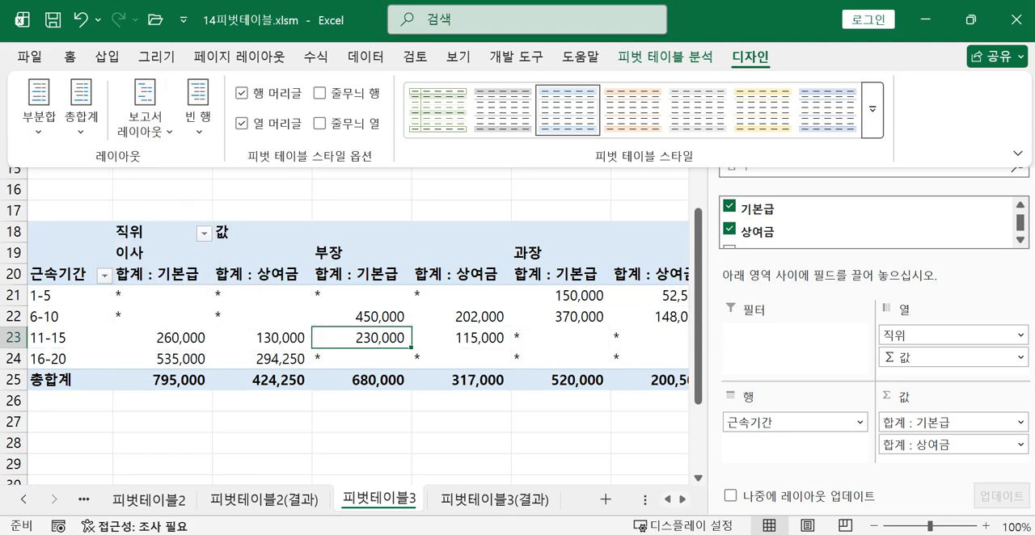